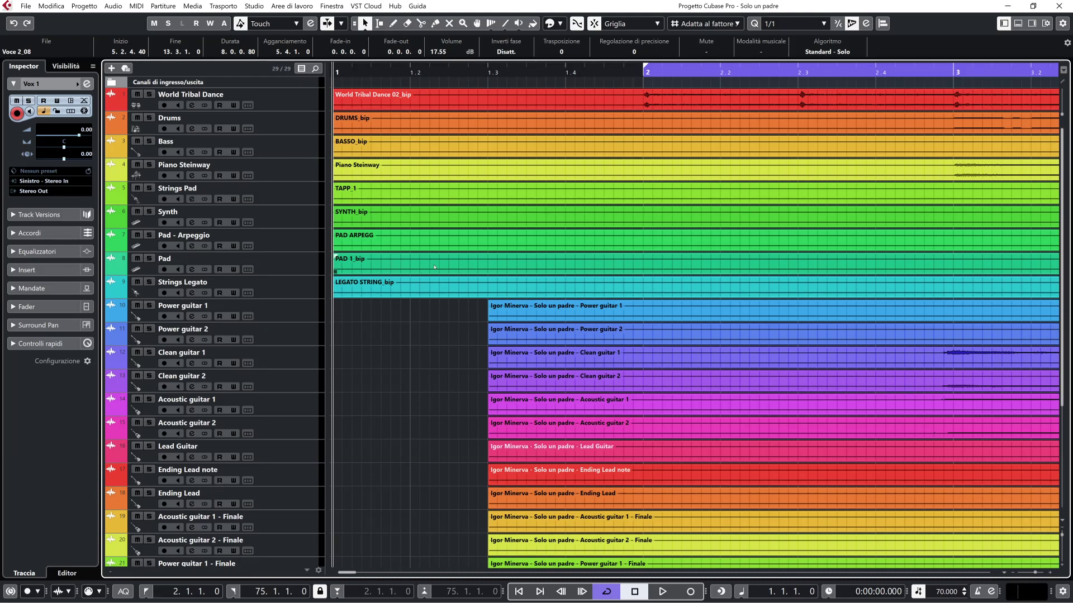
Solo the Vox 3 track and play it back from about 2. 3. 4. 0, just before its recording begins
scroll(434, 268, down, 5)
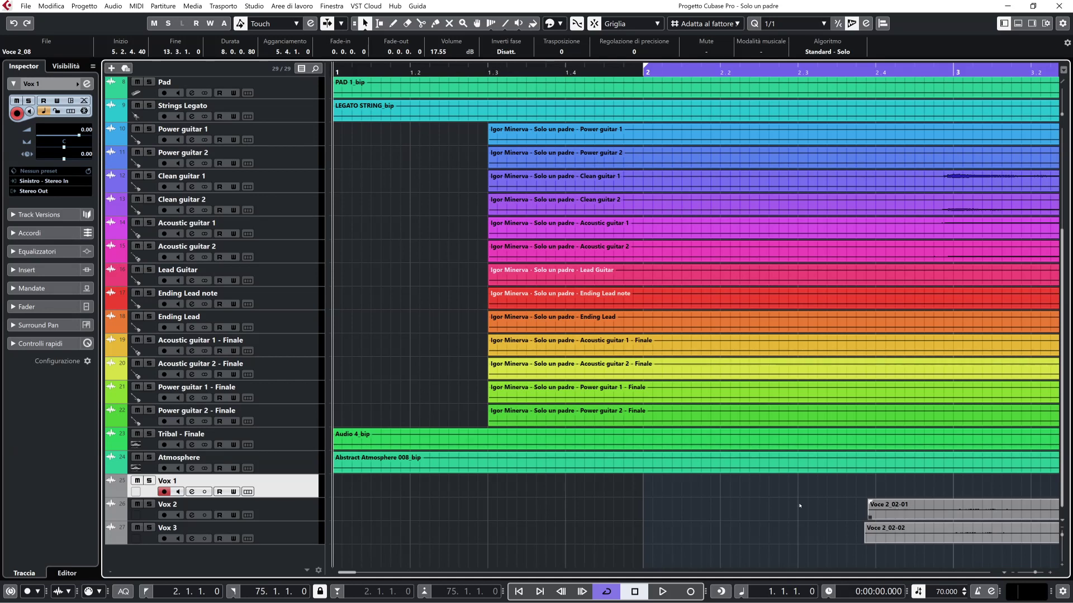
click(149, 528)
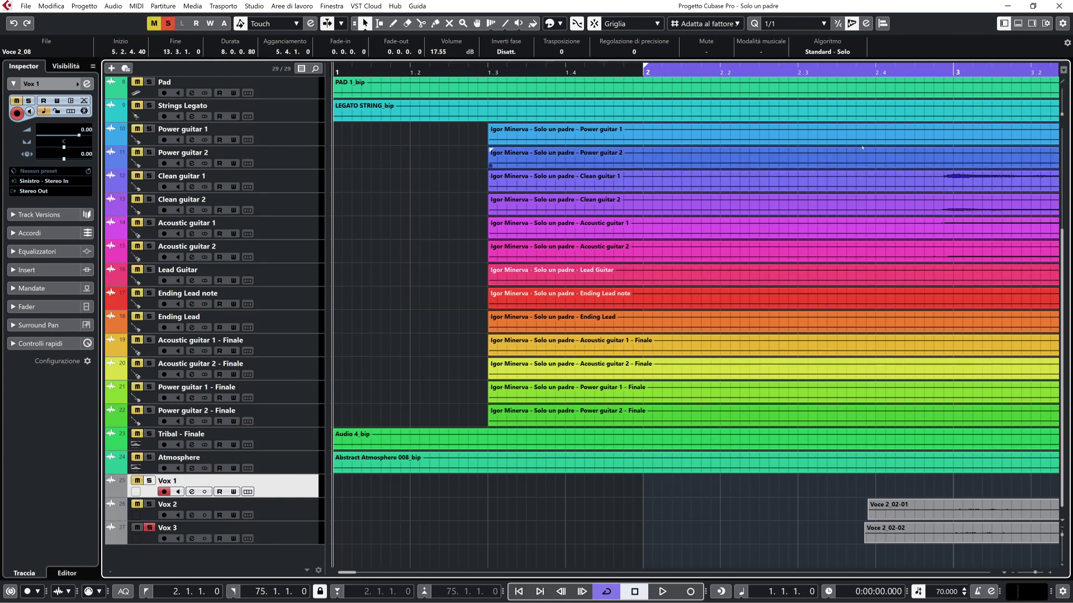
click(857, 68)
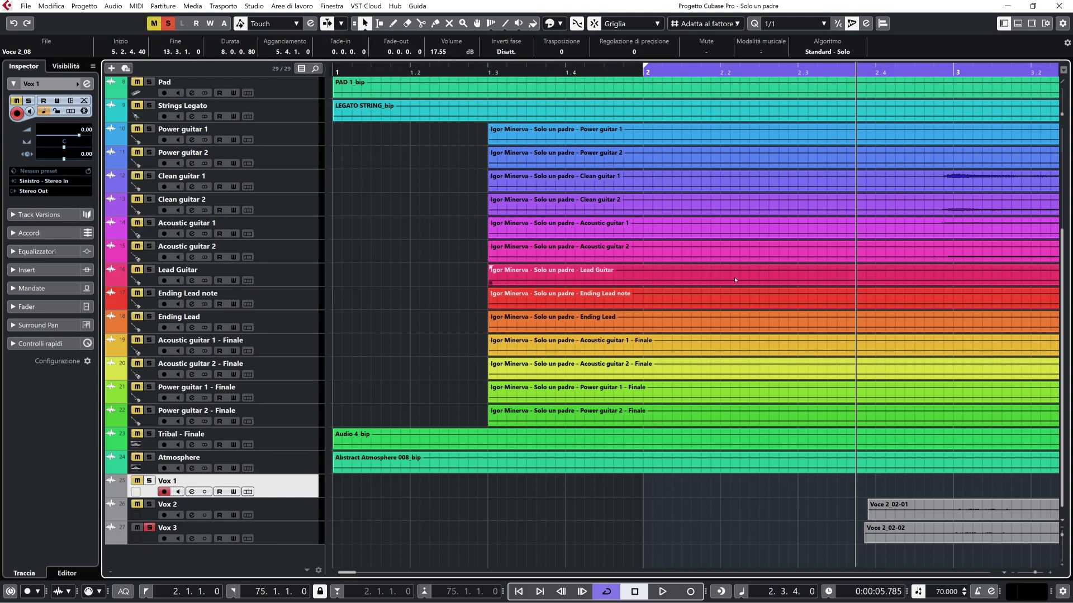
key(space)
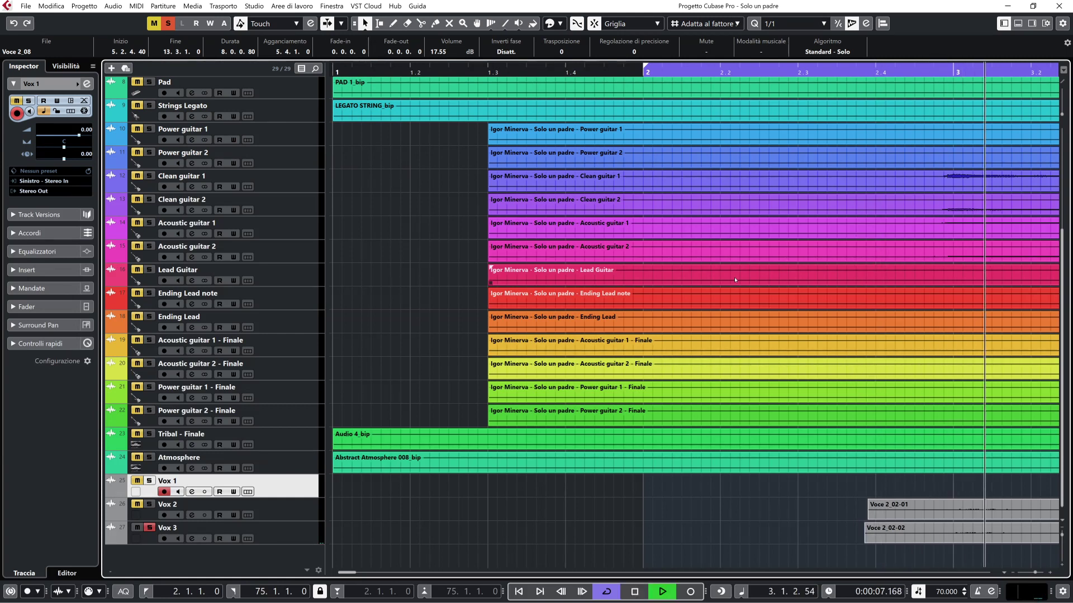
key(space)
key(space)
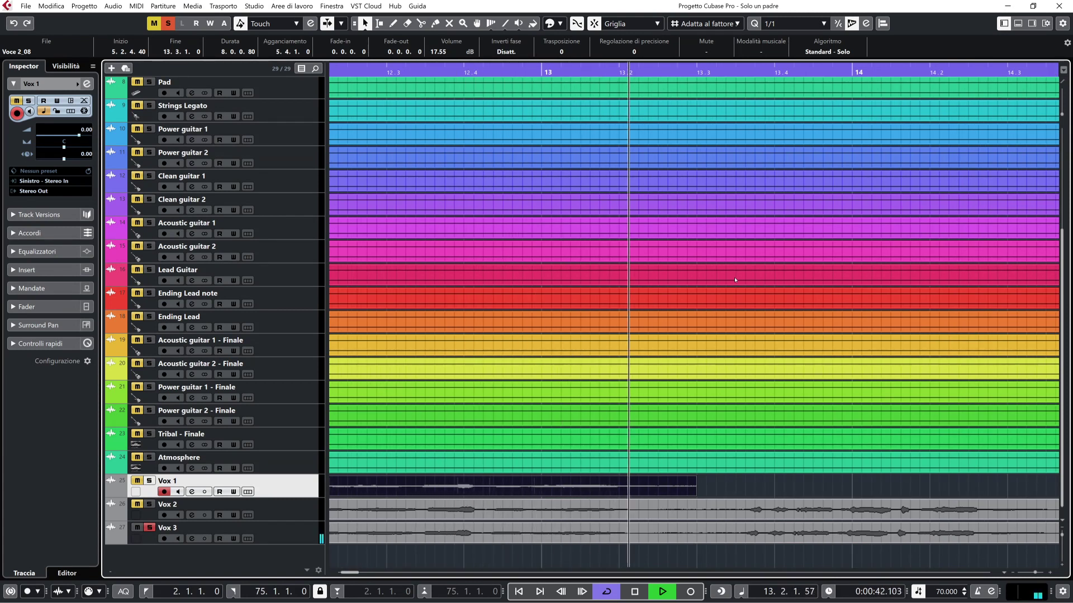
key(space)
Rewind to about bar 4 and audition Vox 3 up to the start of the vocal phrase at bar 6
key(KP_Subtract)
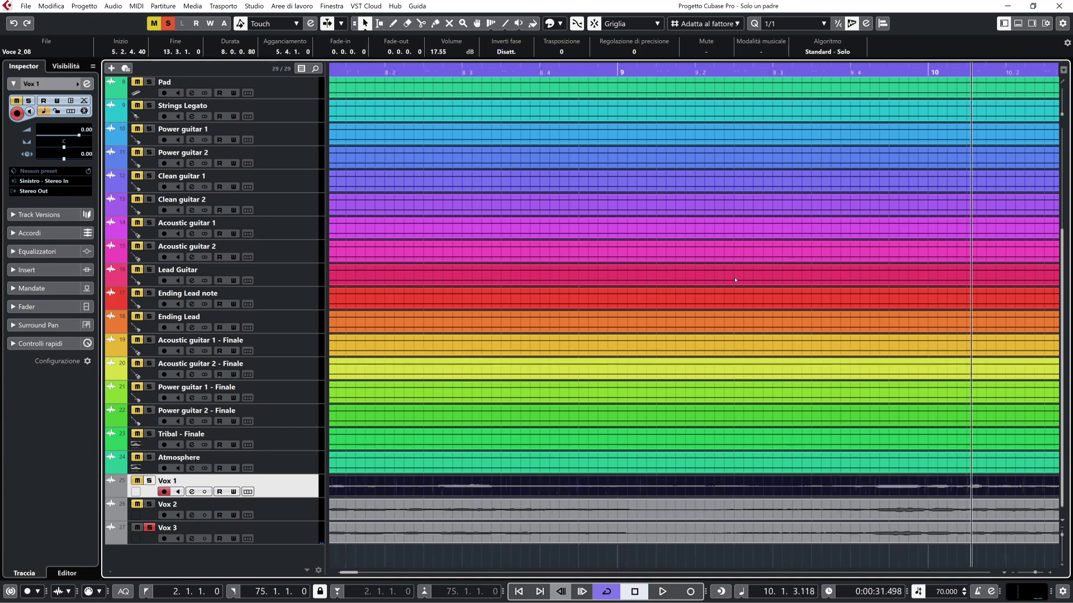
key(KP_Subtract)
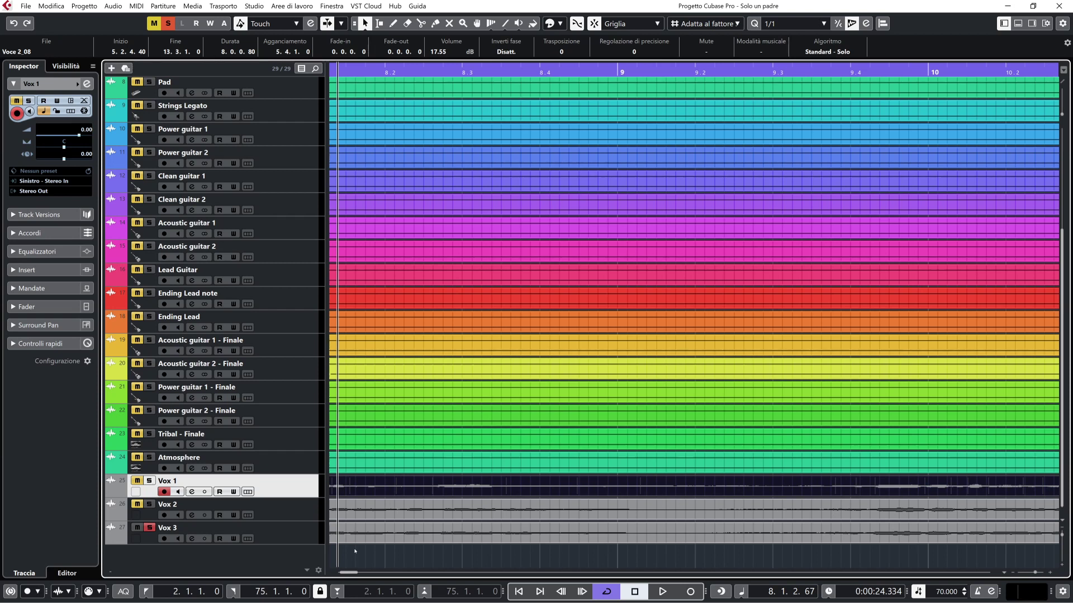
key(KP_Subtract)
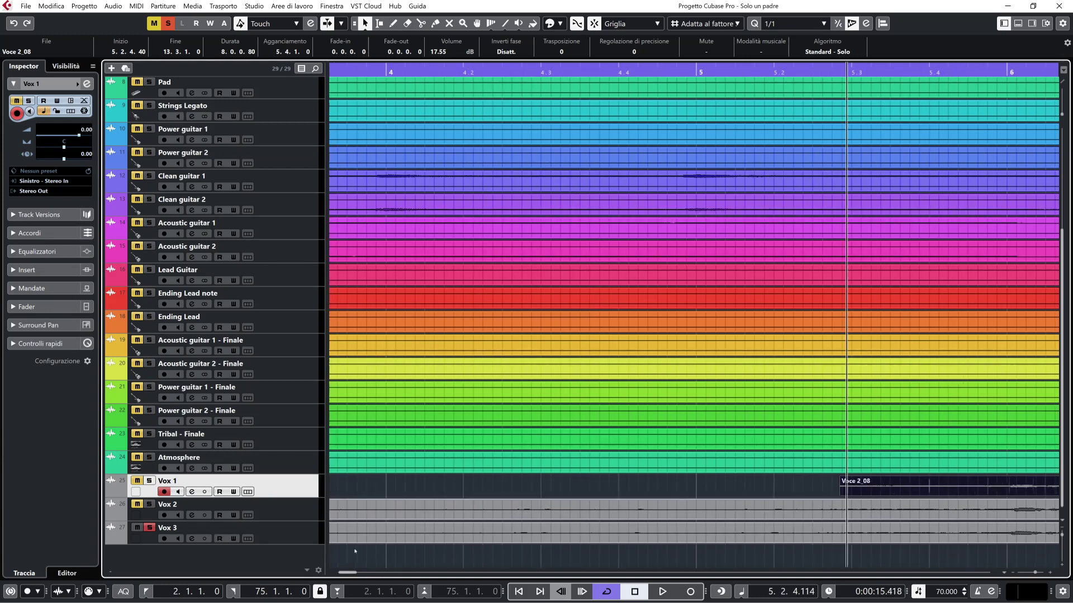
key(KP_Add)
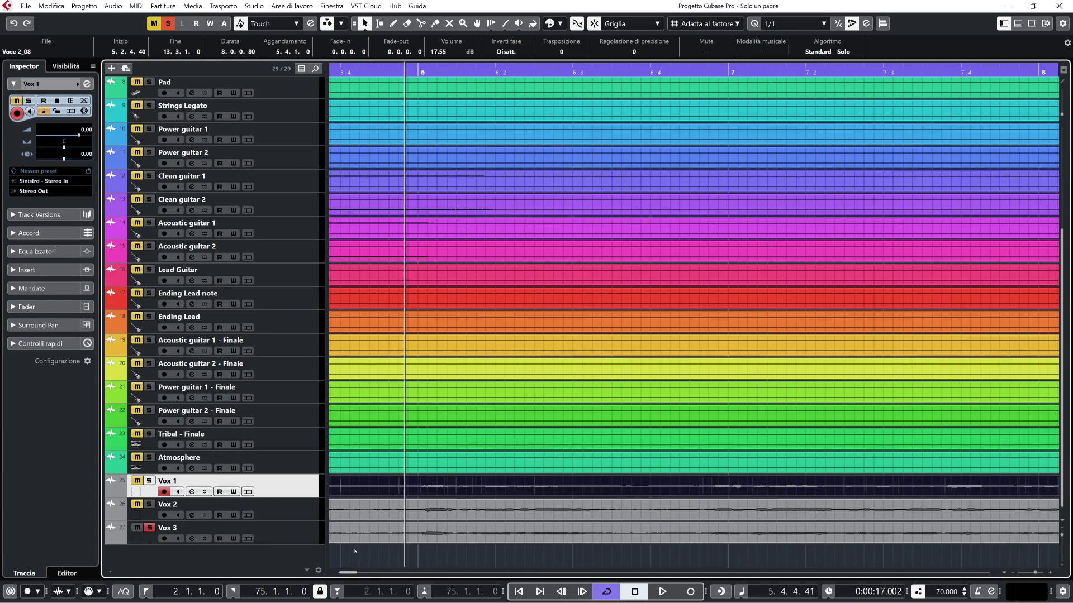
key(KP_Subtract)
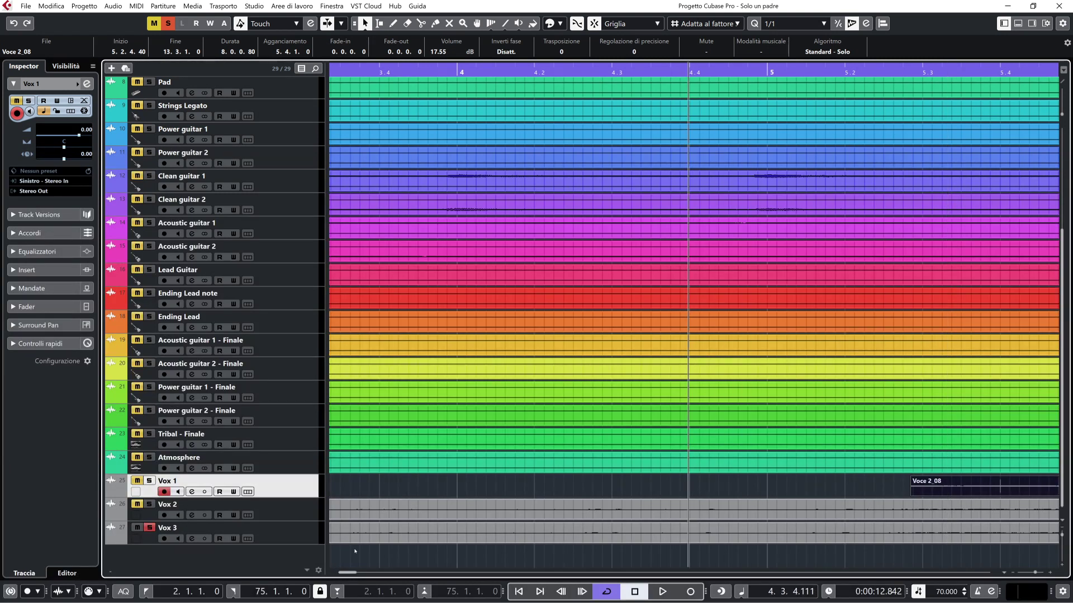
key(space)
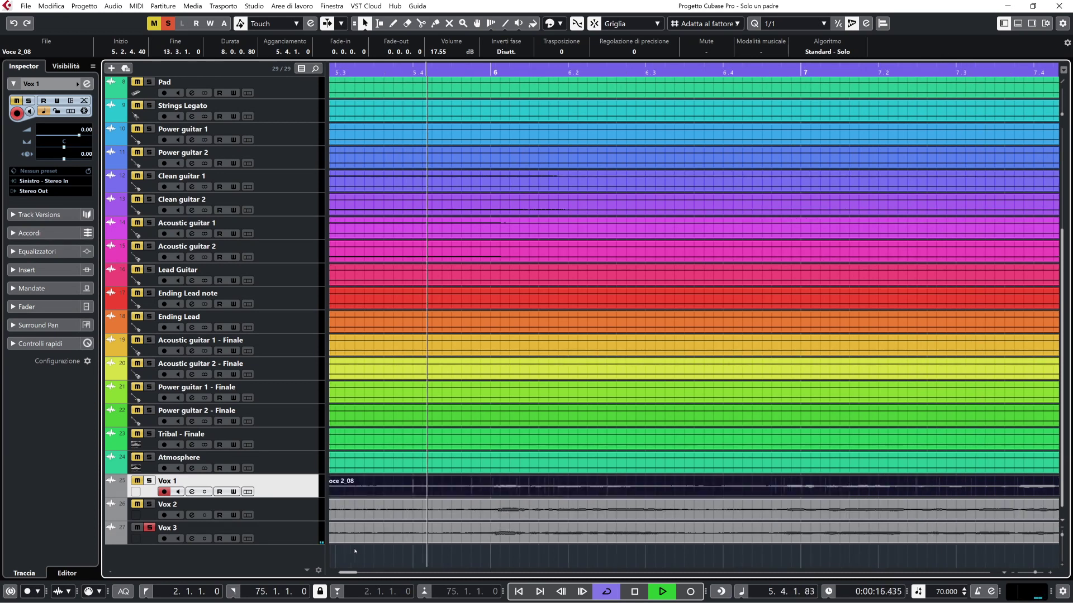
key(space)
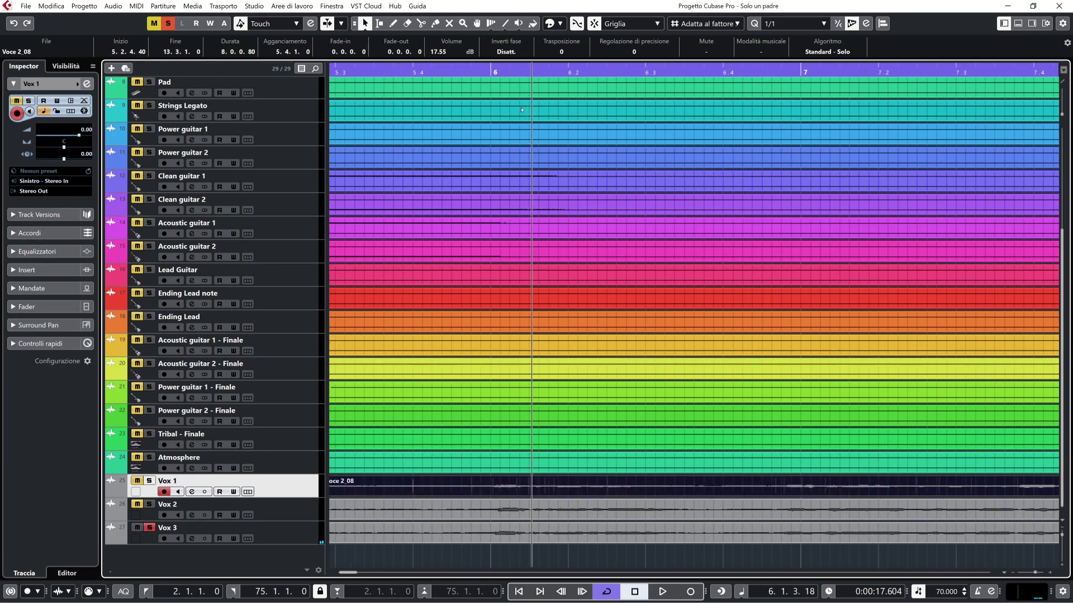
Select the Vox 3 recording, enlarge its track, and place the playhead at the onset of the phrase just before bar 6
click(500, 67)
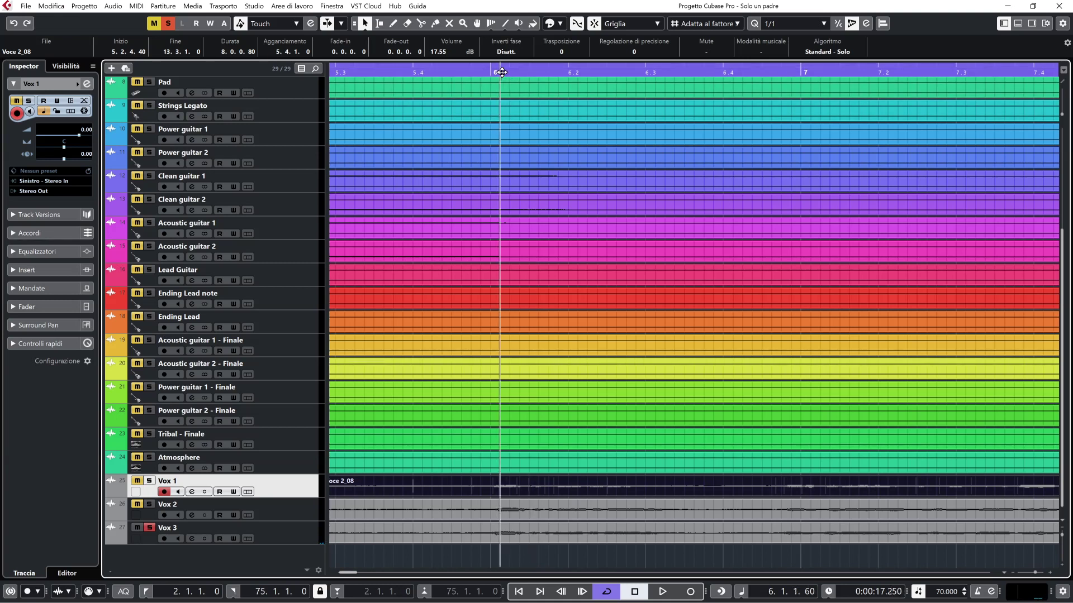
click(491, 69)
click(451, 537)
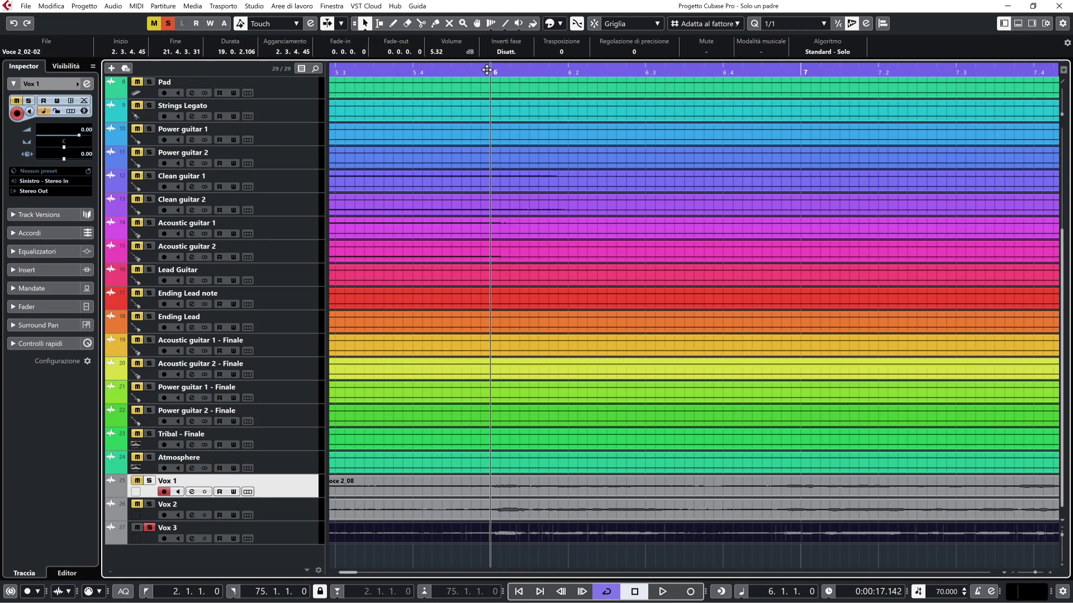
click(303, 541)
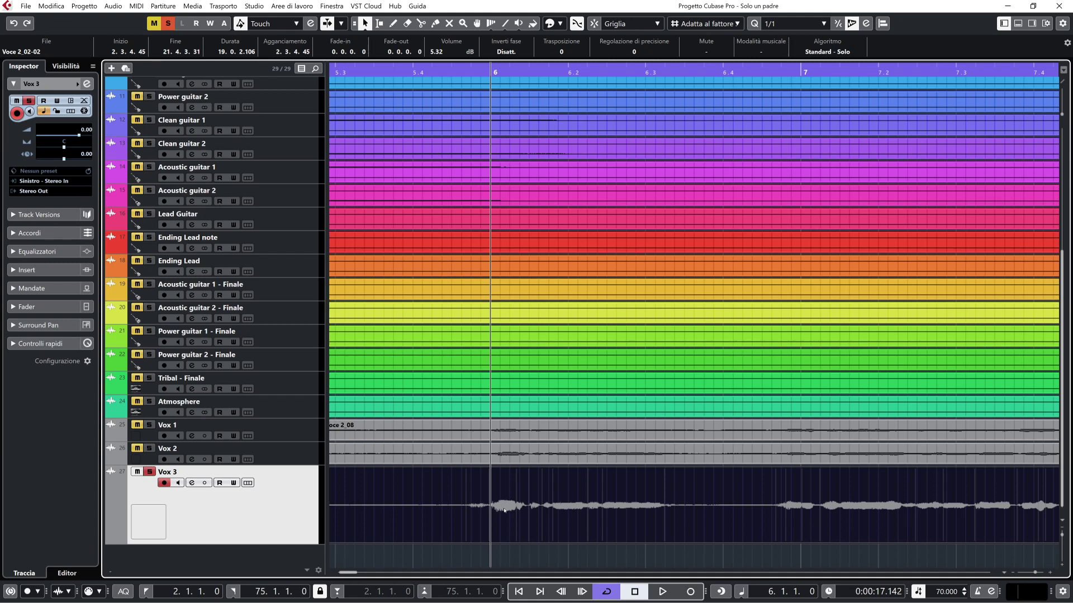
click(484, 72)
click(477, 71)
click(487, 72)
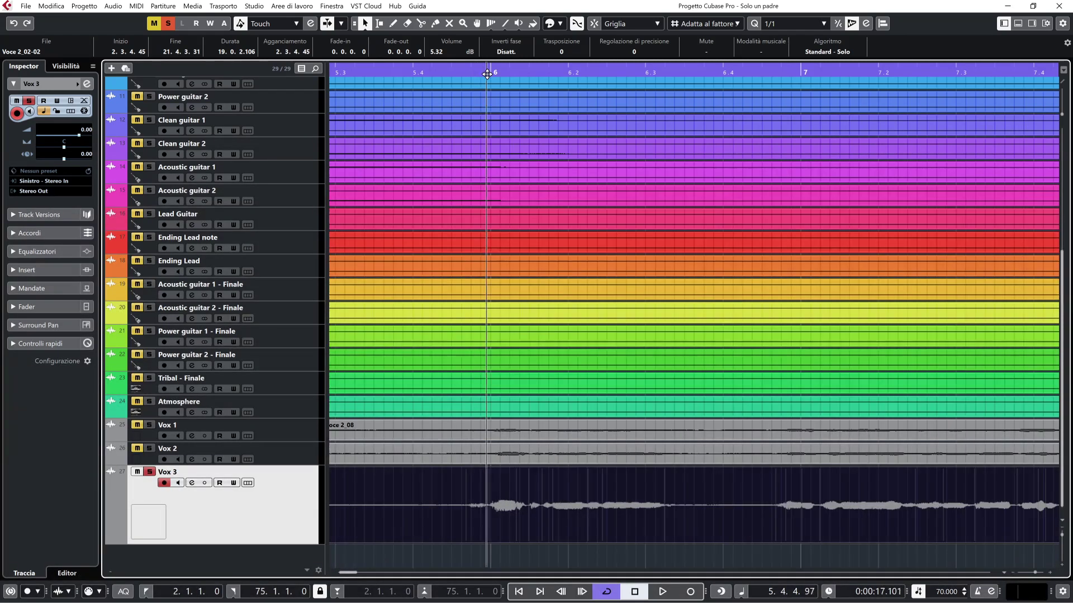
click(476, 71)
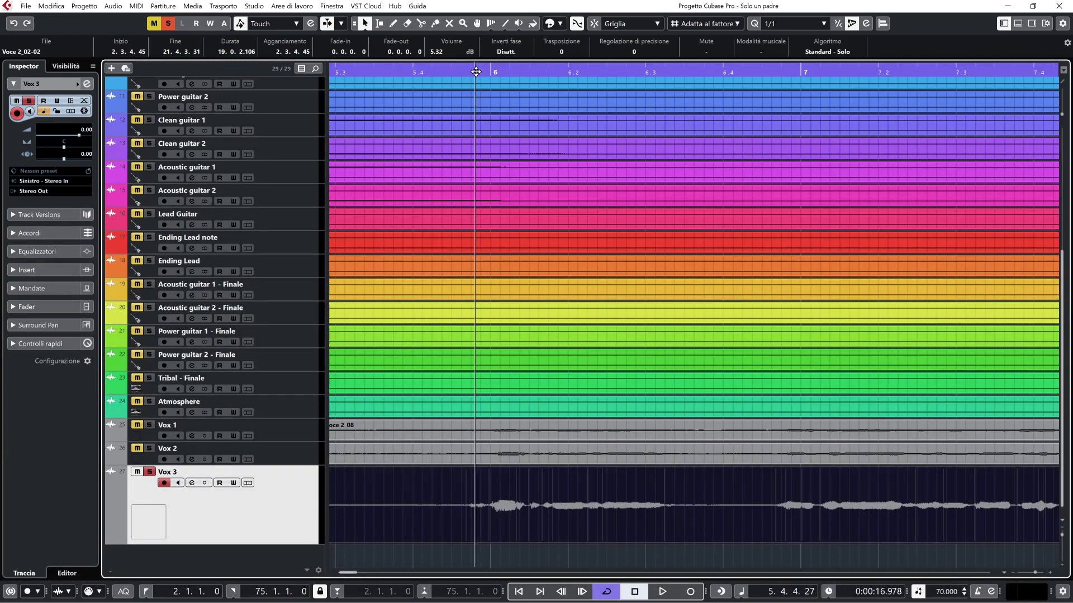
Increase the Vox 3 track's height further and split its recording at 5. 4. 3.114, around the start of the vocal phrase
click(421, 23)
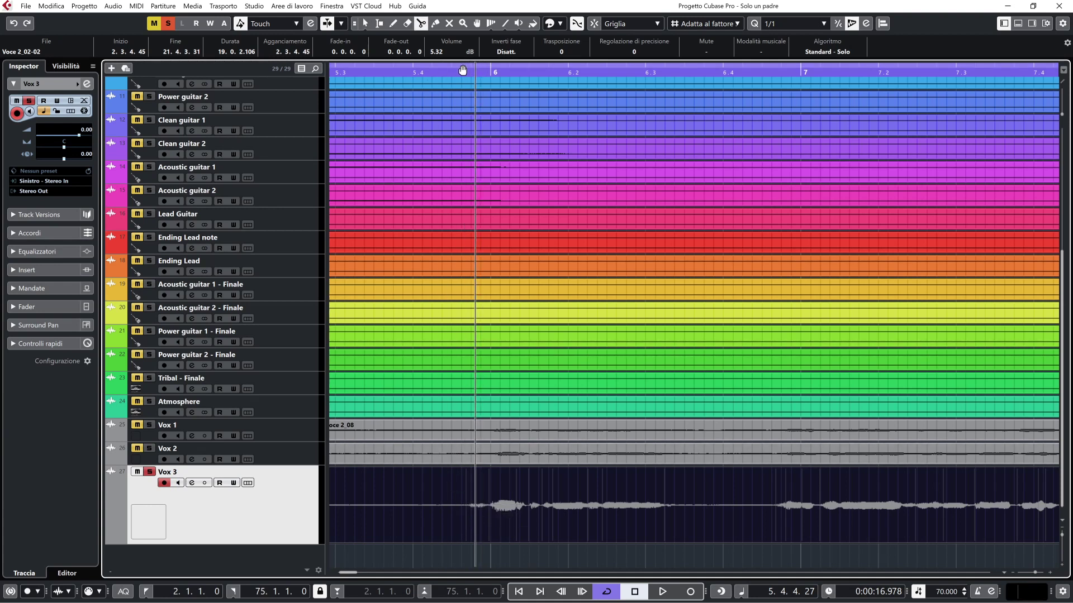
drag(462, 67, 473, 97)
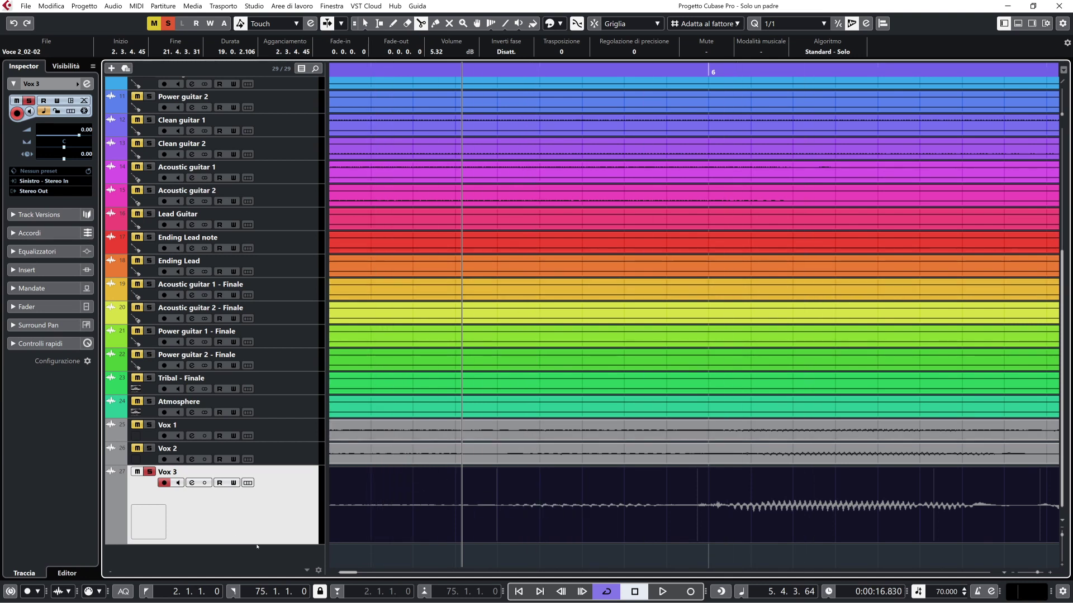
drag(264, 544, 264, 566)
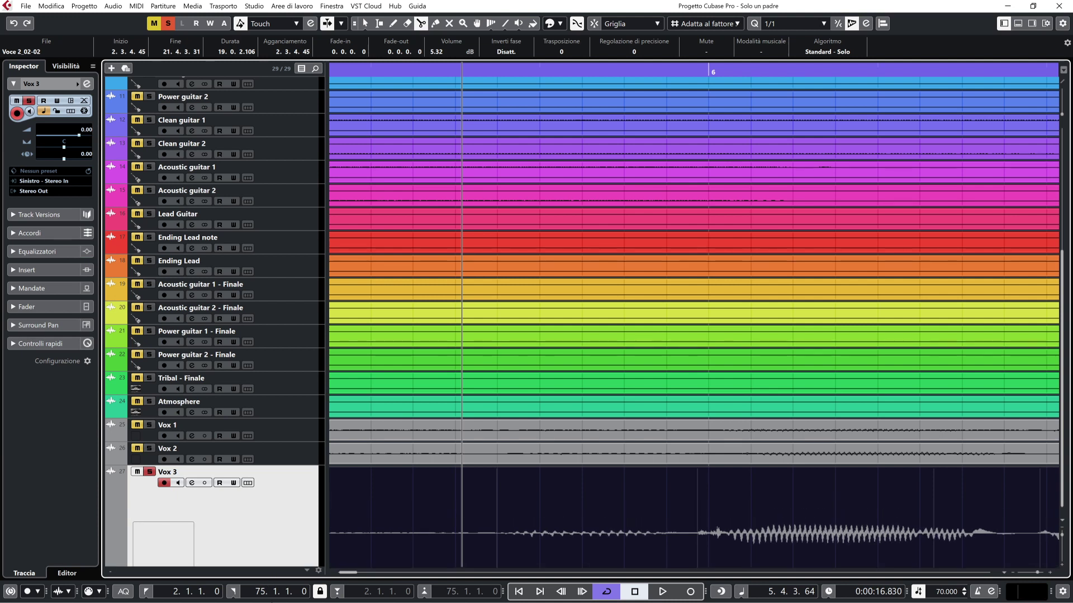
scroll(1061, 386, down, 2)
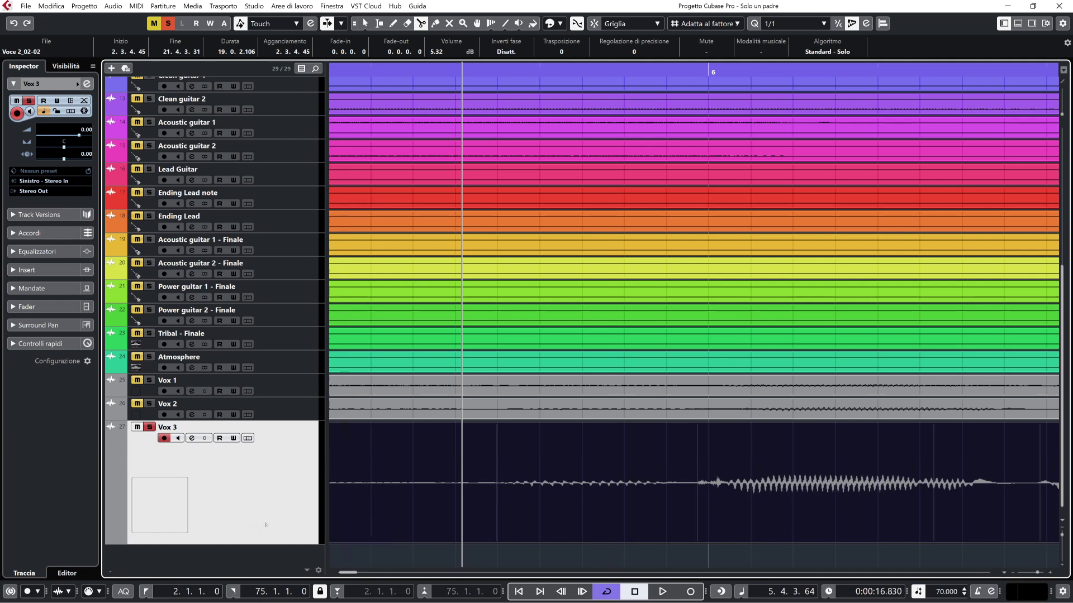
drag(258, 544, 273, 567)
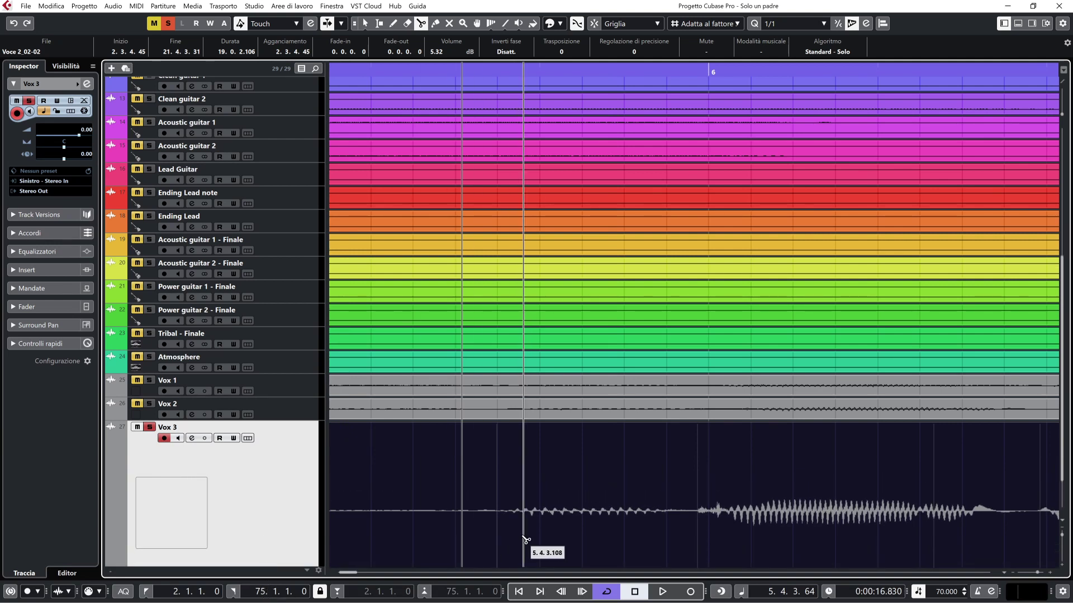
drag(518, 69, 526, 88)
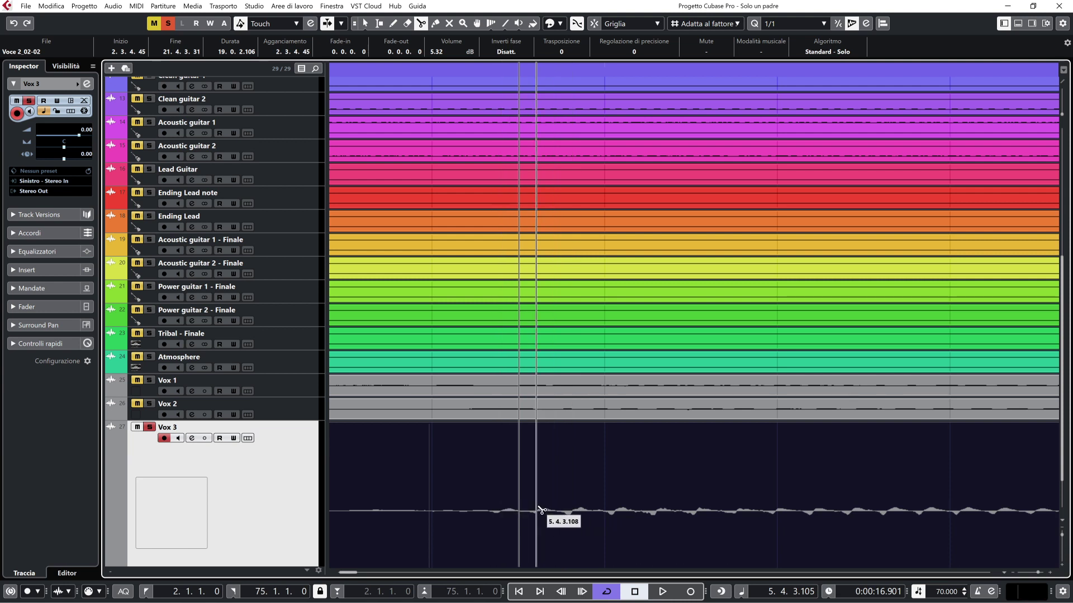
click(578, 515)
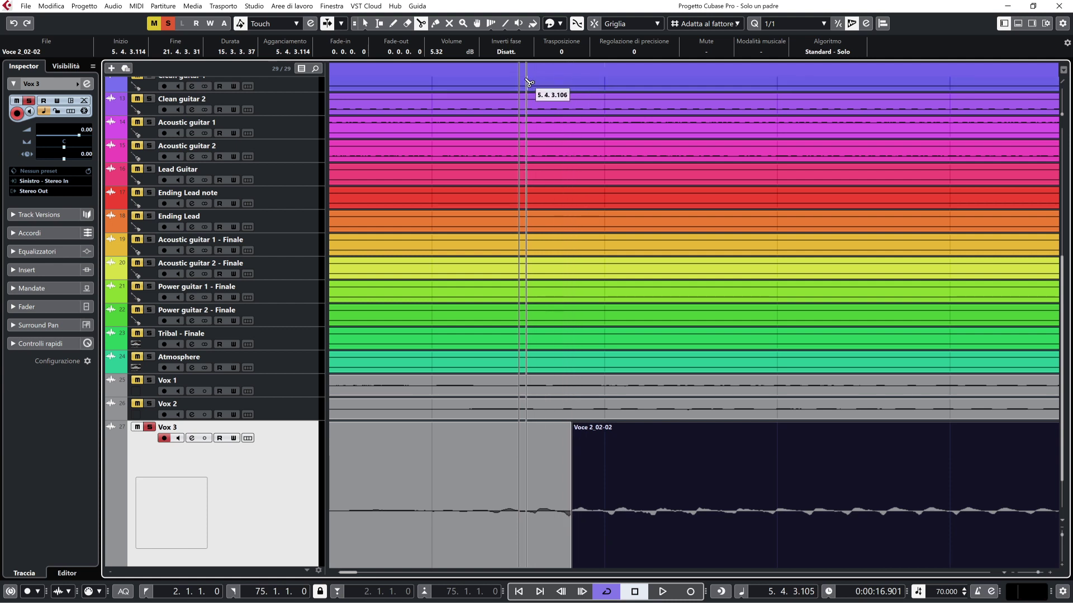
drag(528, 69, 531, 23)
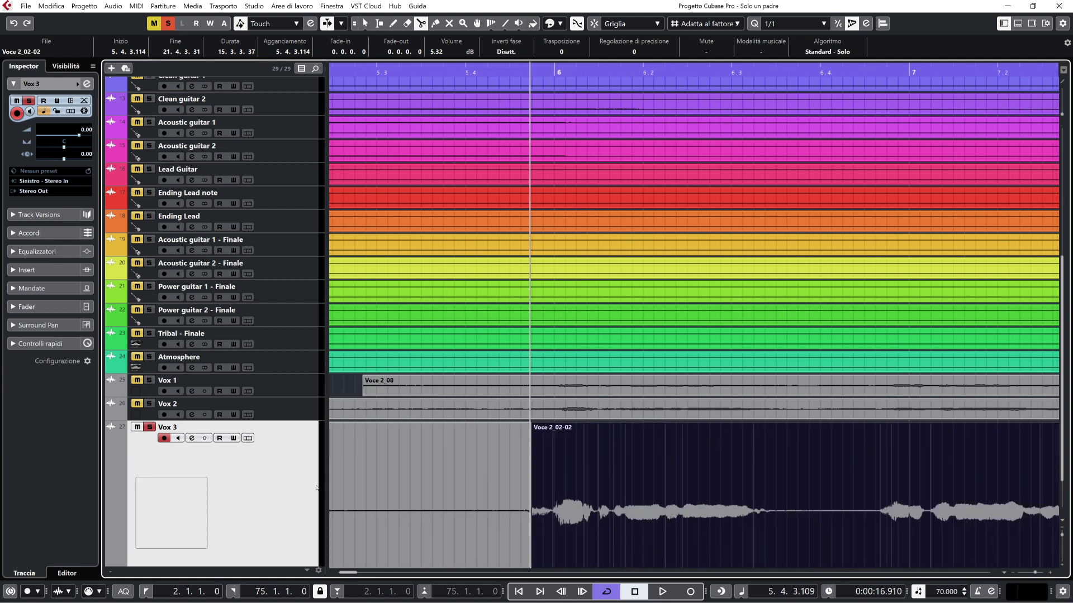
Delete the Vox 3 segment that precedes the split at 5. 4. 3.114
click(365, 23)
click(403, 458)
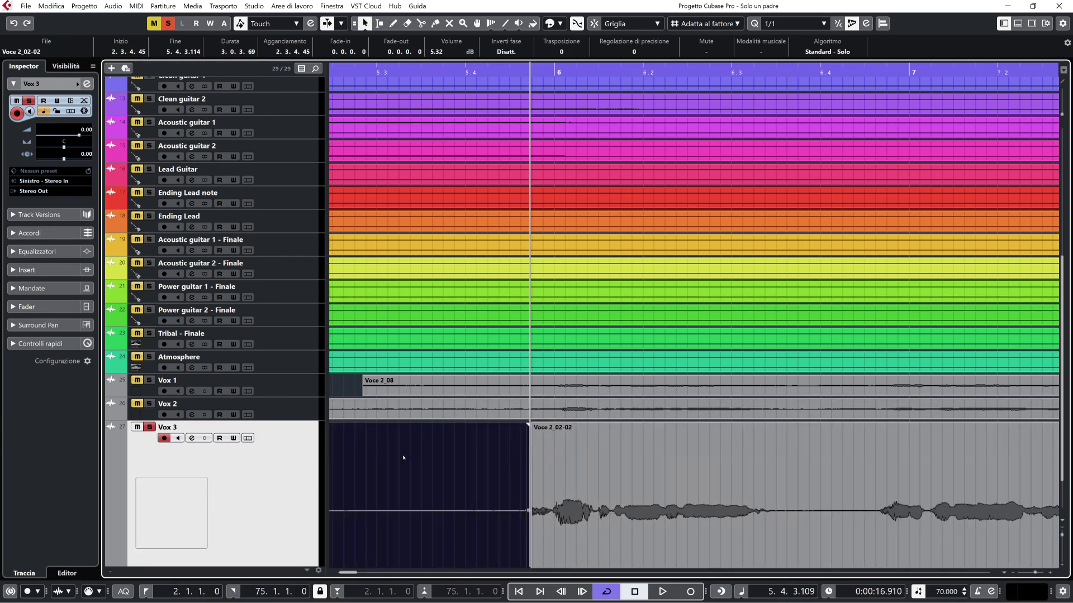
key(Right)
Audition the trimmed start of Vox 3 through the end of its first vocal phrase
key(KP_Subtract)
key(space)
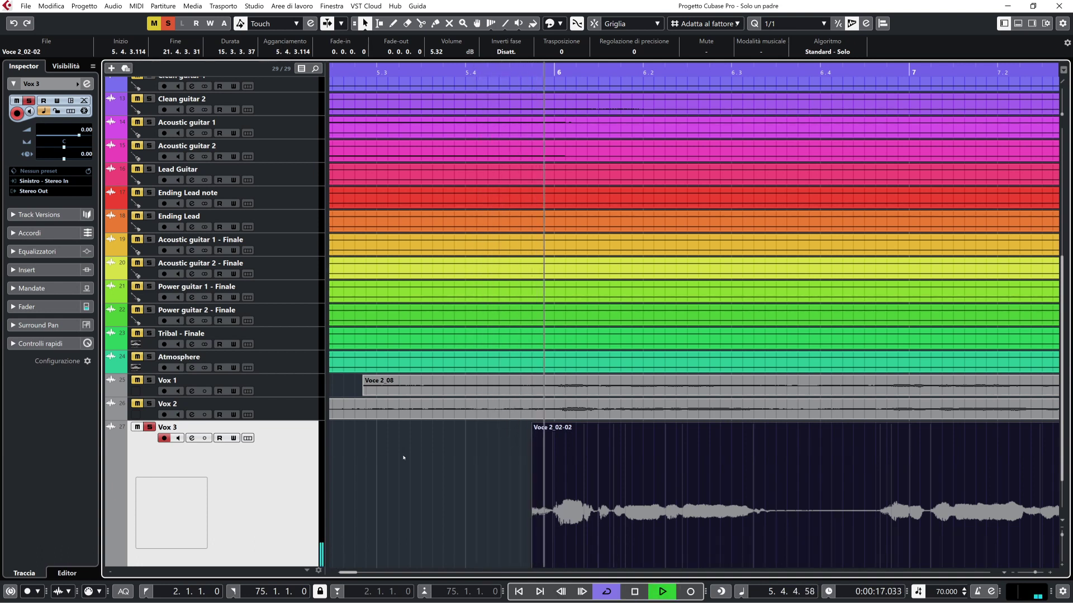
key(space)
key(KP_Subtract)
key(space)
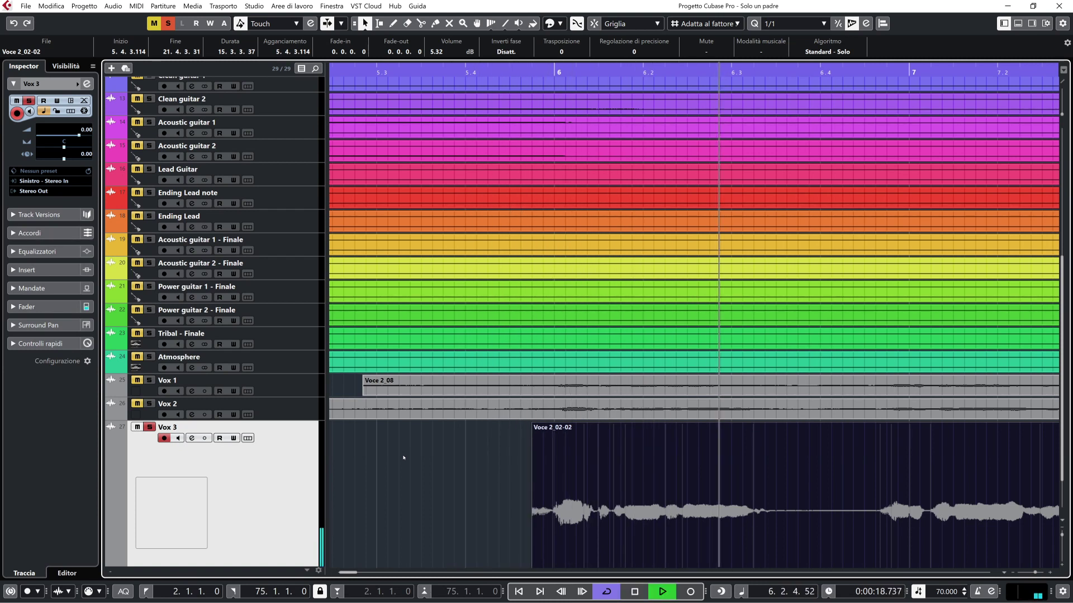
key(space)
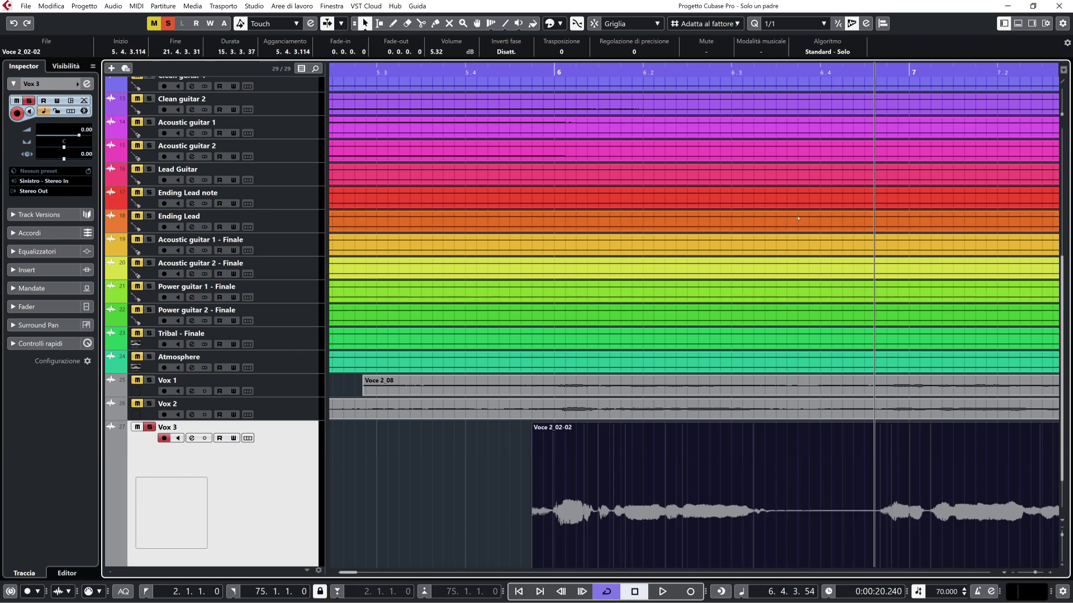
Split the Vox 3 recording at 6. 3. 2. 75 and 6. 4. 3. 77, around the silence before bar 7
drag(868, 74, 868, 85)
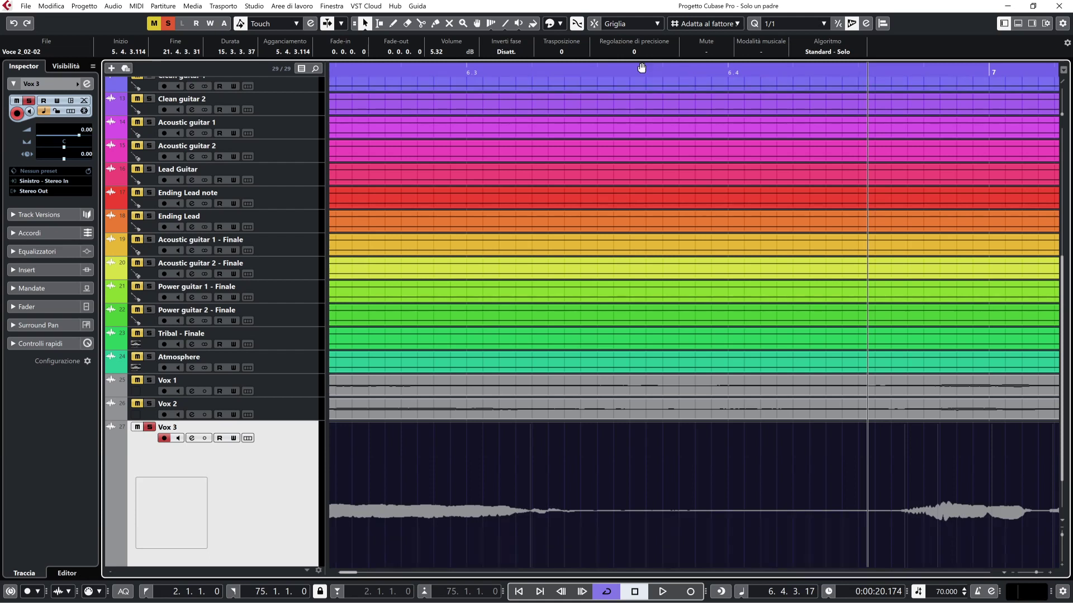
click(421, 23)
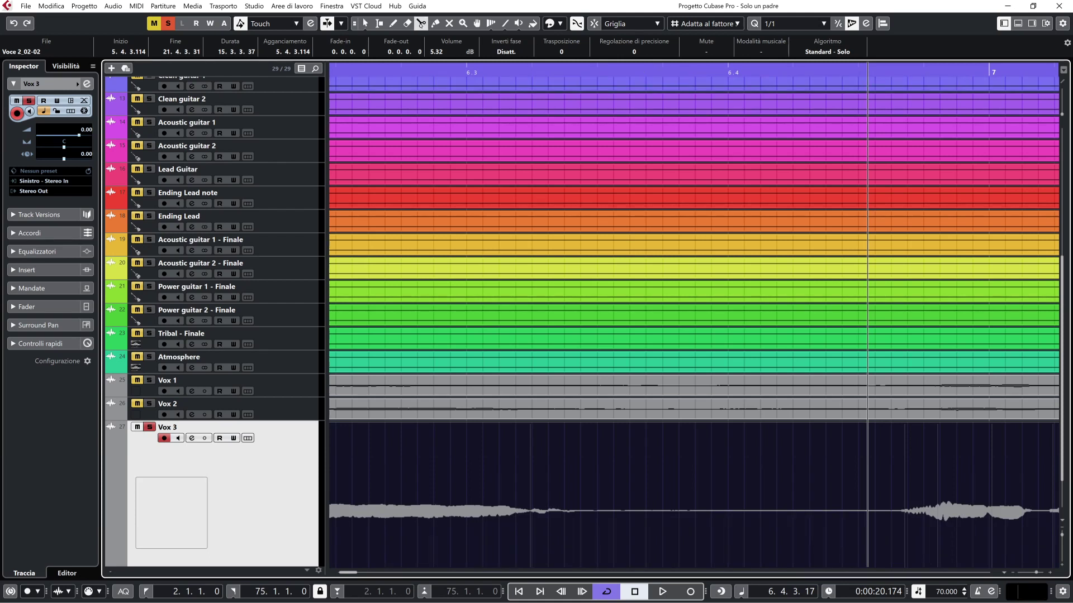
click(575, 490)
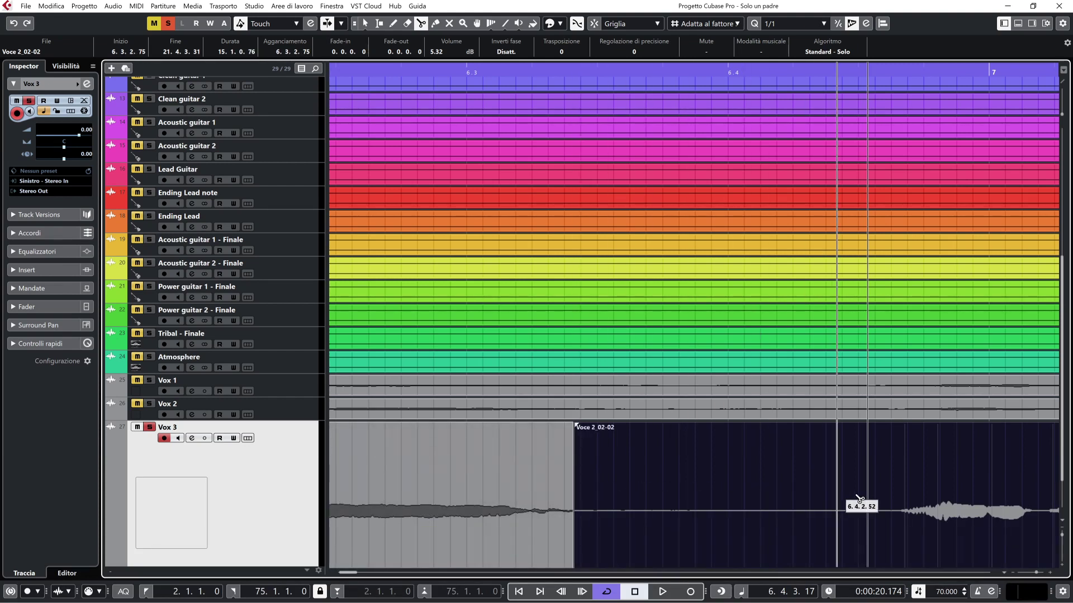
click(903, 504)
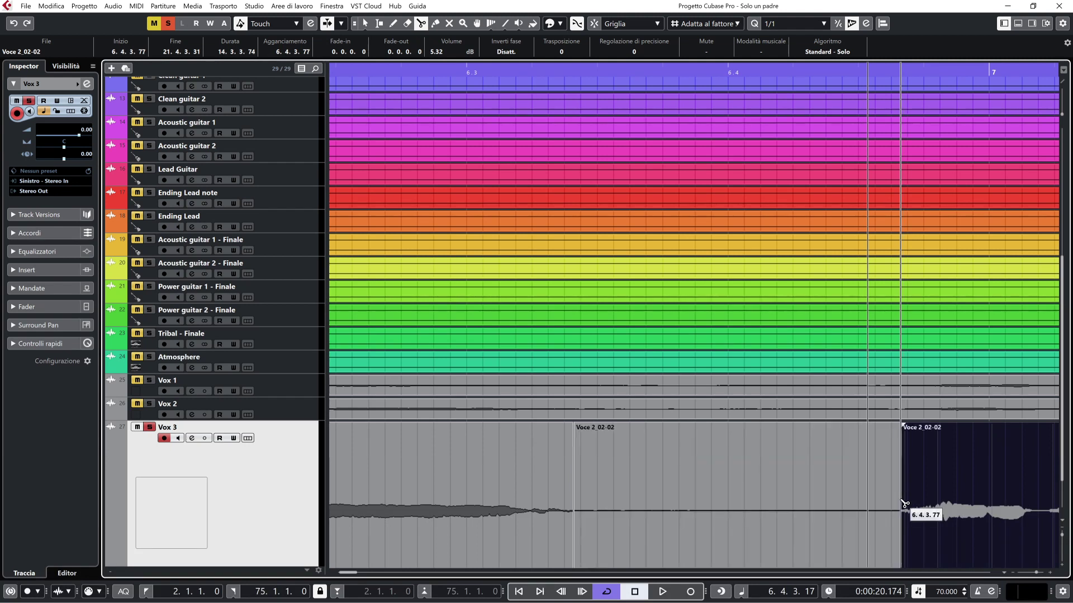
Delete the silent Vox 3 segment between the two cuts before bar 7
click(365, 23)
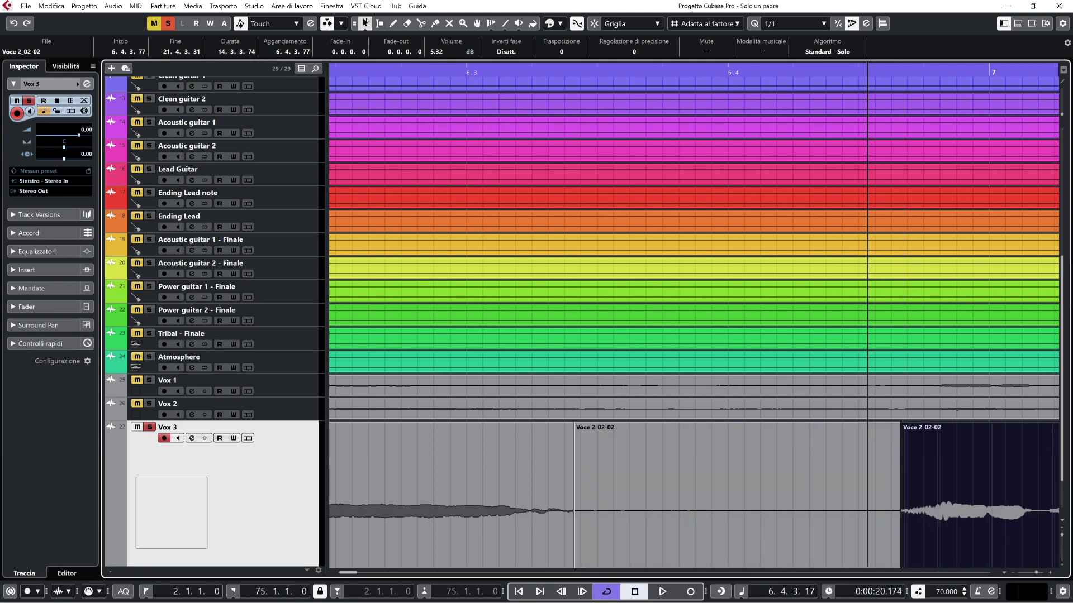
click(733, 497)
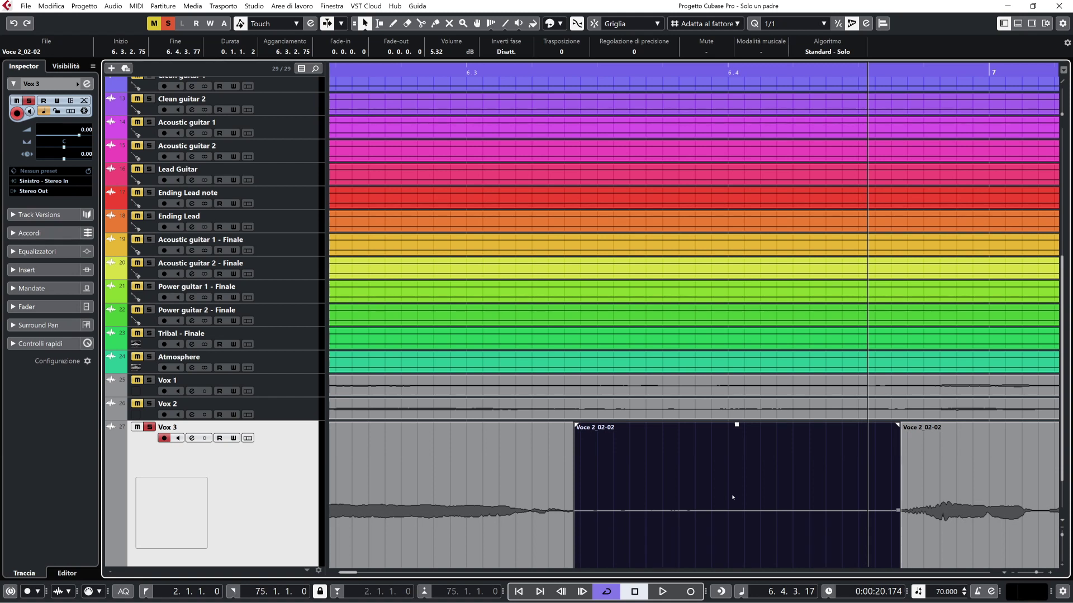
key(Delete)
Audition Vox 3 from 6. 3. 2. 10 across the new gap to the end of the phrase before bar 8
key(KP_Subtract)
key(KP_Subtract)
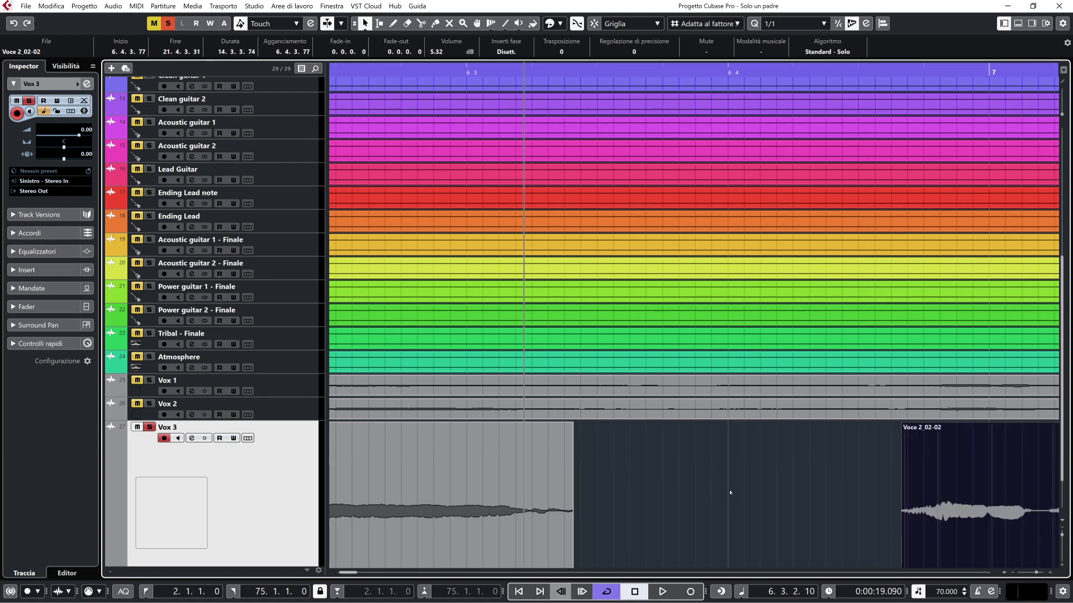
key(space)
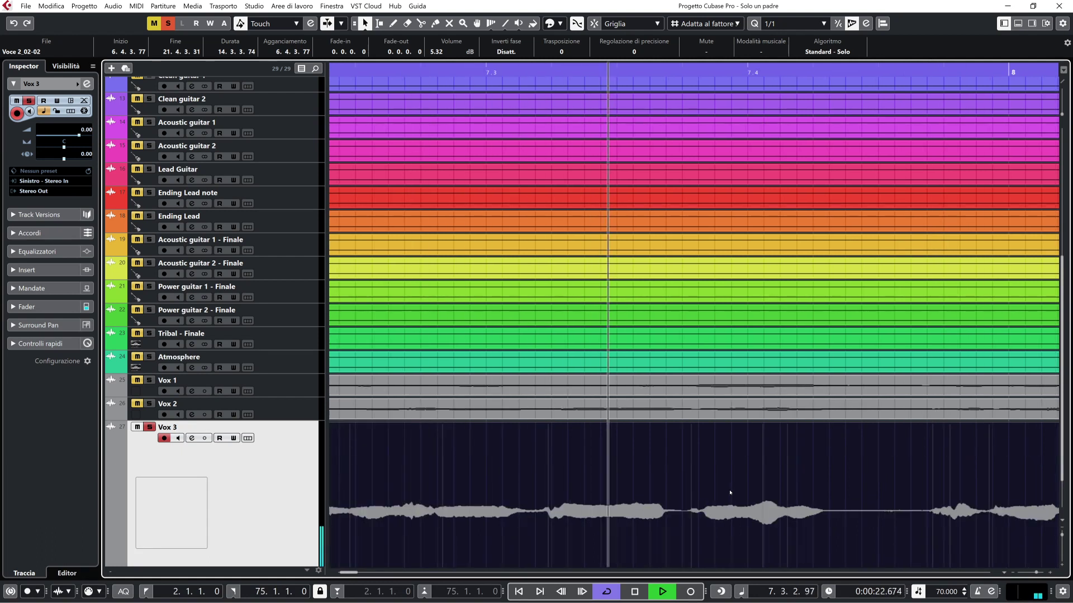
key(space)
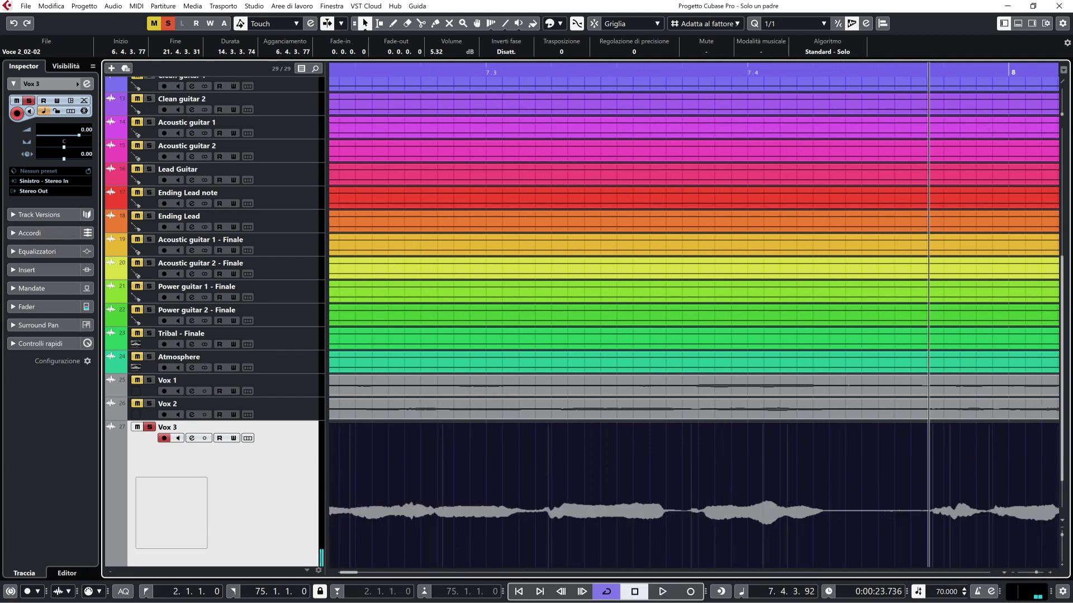
Split the Vox 3 recording at 7. 4. 2. 31 and 7. 4. 3. 92, around the silence before bar 8
click(422, 23)
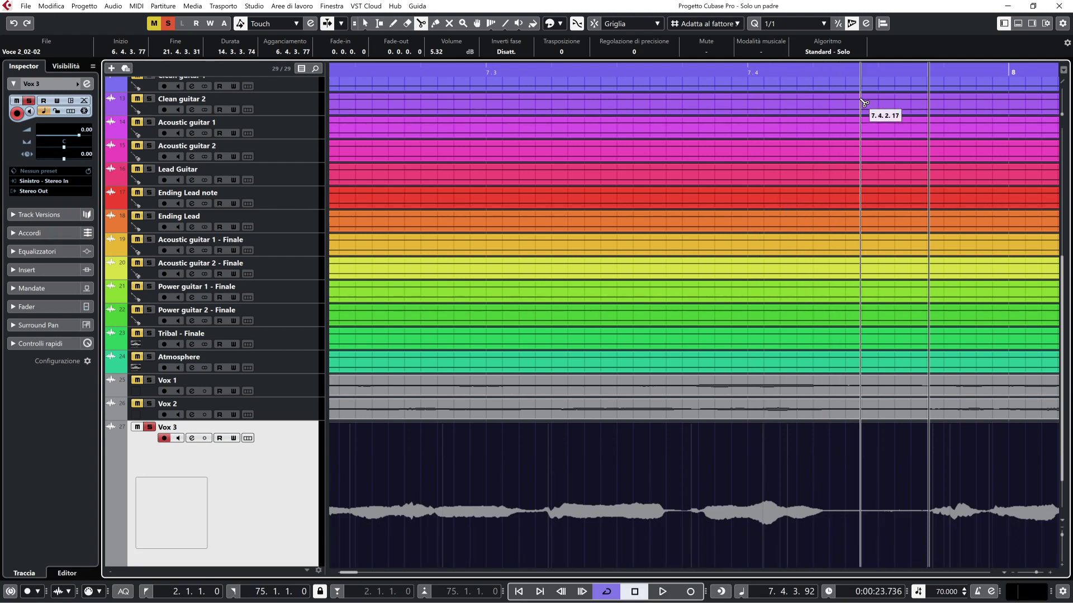
drag(891, 68, 891, 106)
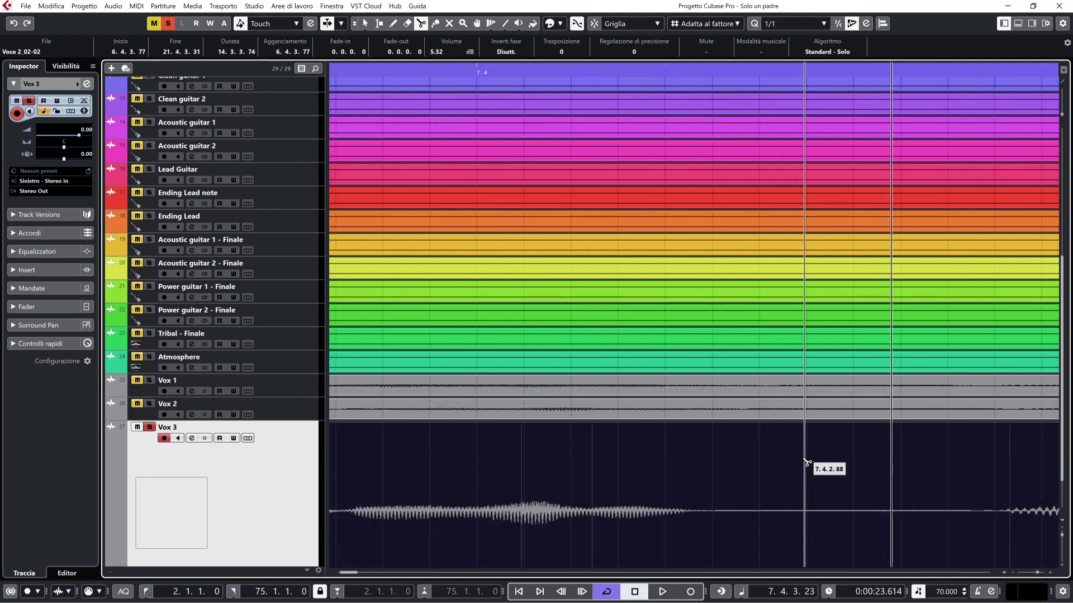
click(717, 487)
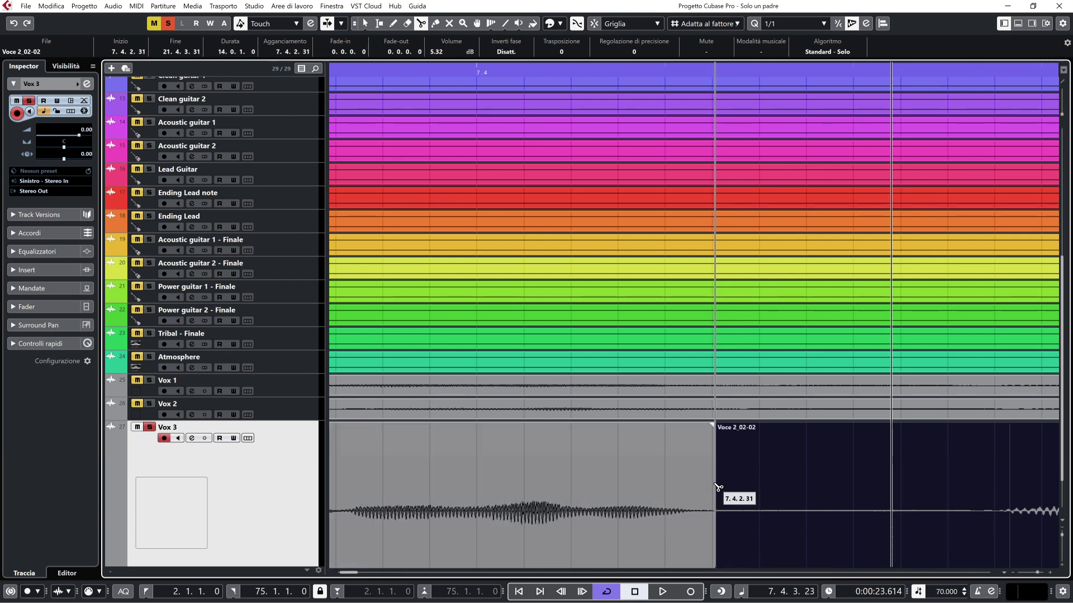
click(999, 494)
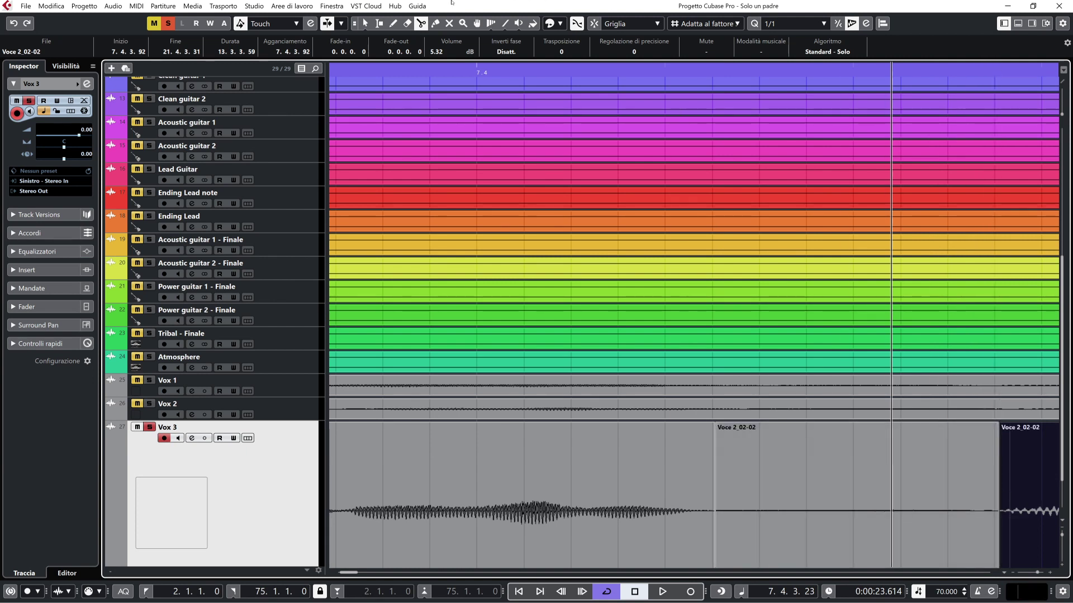
Delete the silent Vox 3 segment between the two cuts before bar 8
click(364, 23)
click(830, 479)
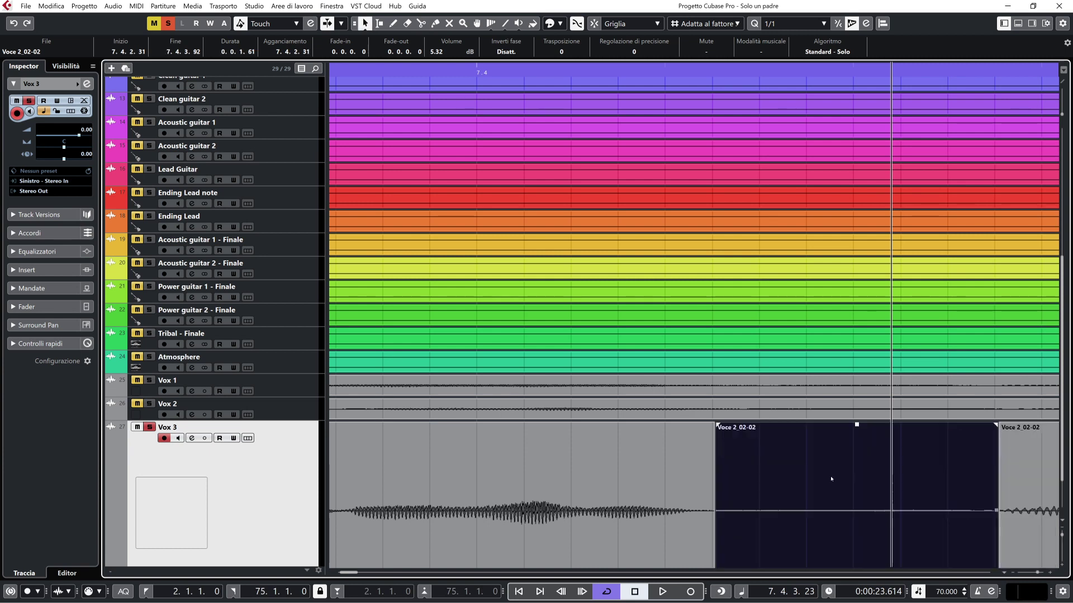
key(Delete)
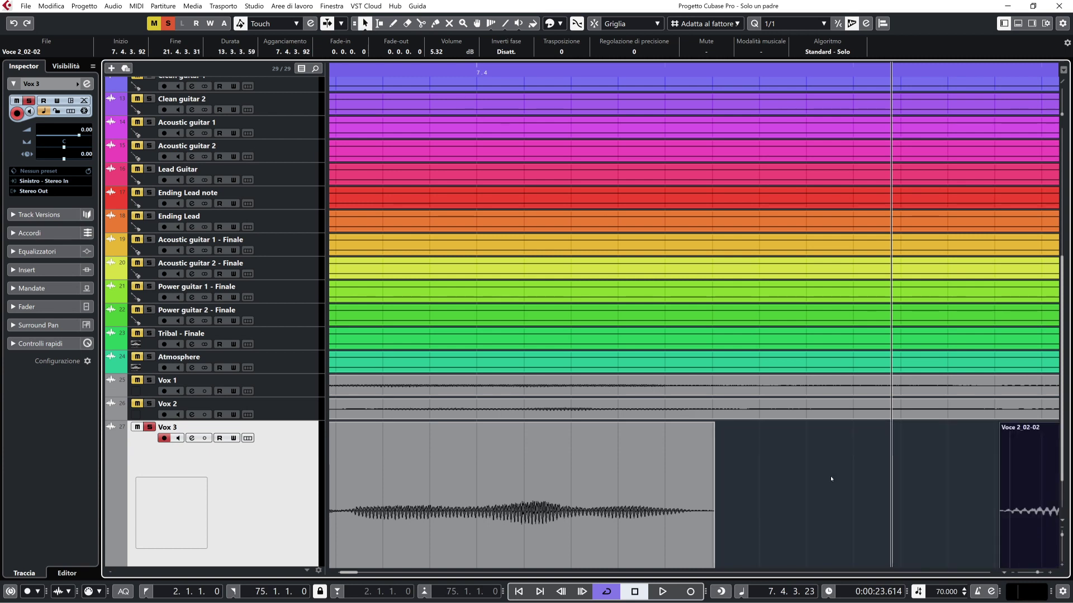
Solo Vox 2 in place of Vox 3 and audition it from just before bar 6 to near bar 8
drag(667, 71, 664, 39)
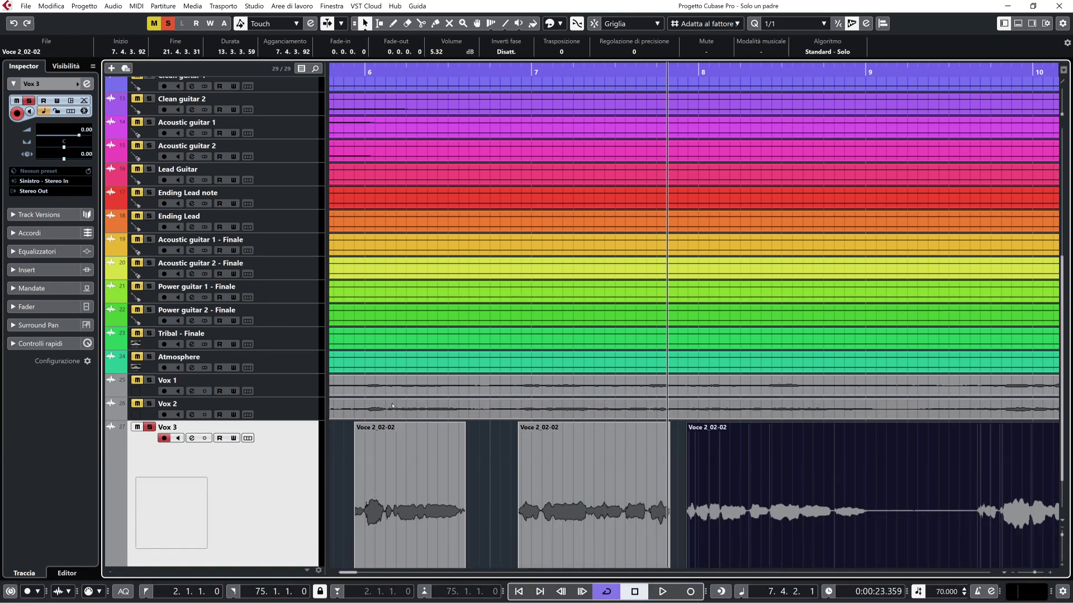
click(150, 427)
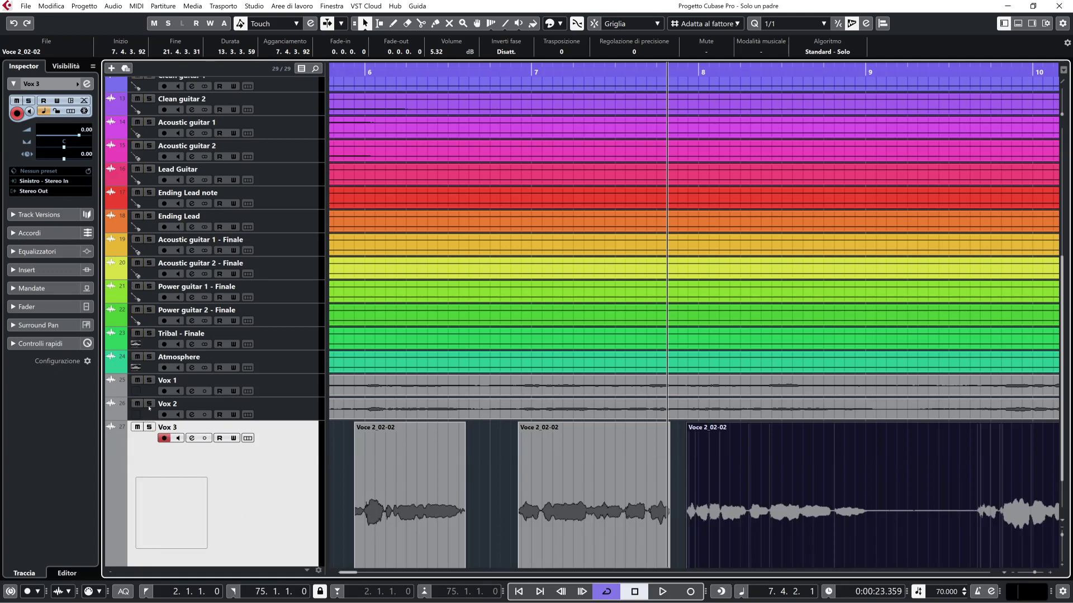
click(150, 403)
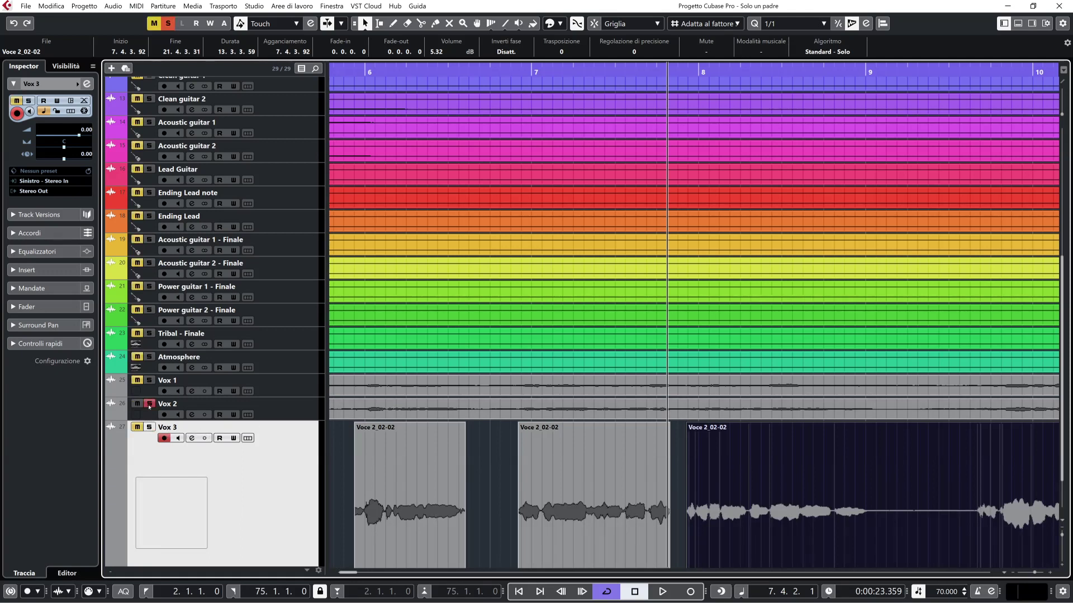
click(344, 69)
key(space)
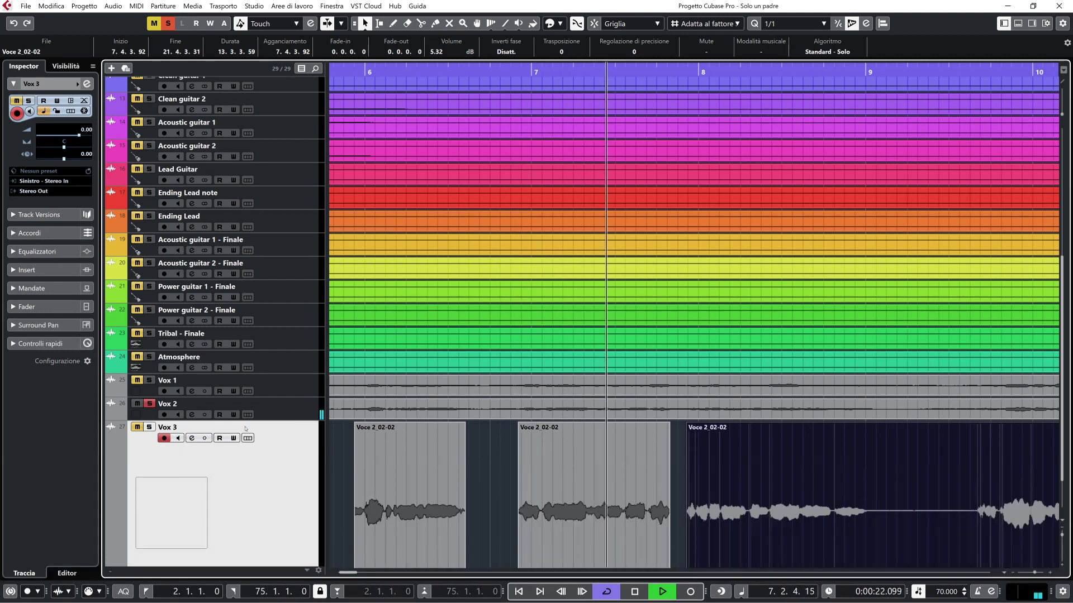
key(space)
Solo Vox 1 in place of Vox 2, rewind the playhead, and audition Vox 1 until just after bar 8
click(149, 381)
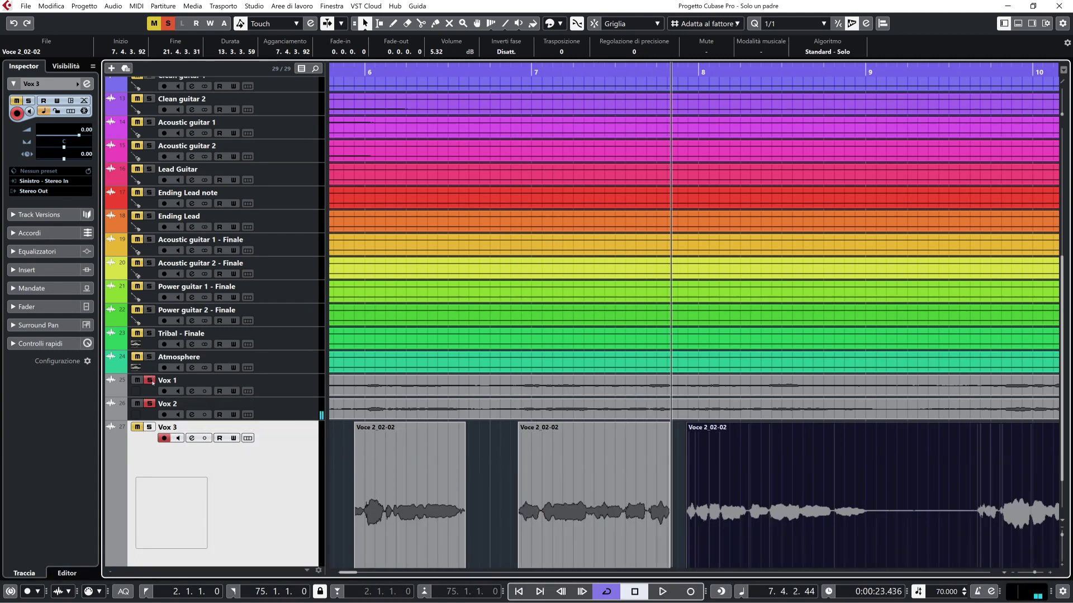
click(150, 404)
key(KP_Subtract)
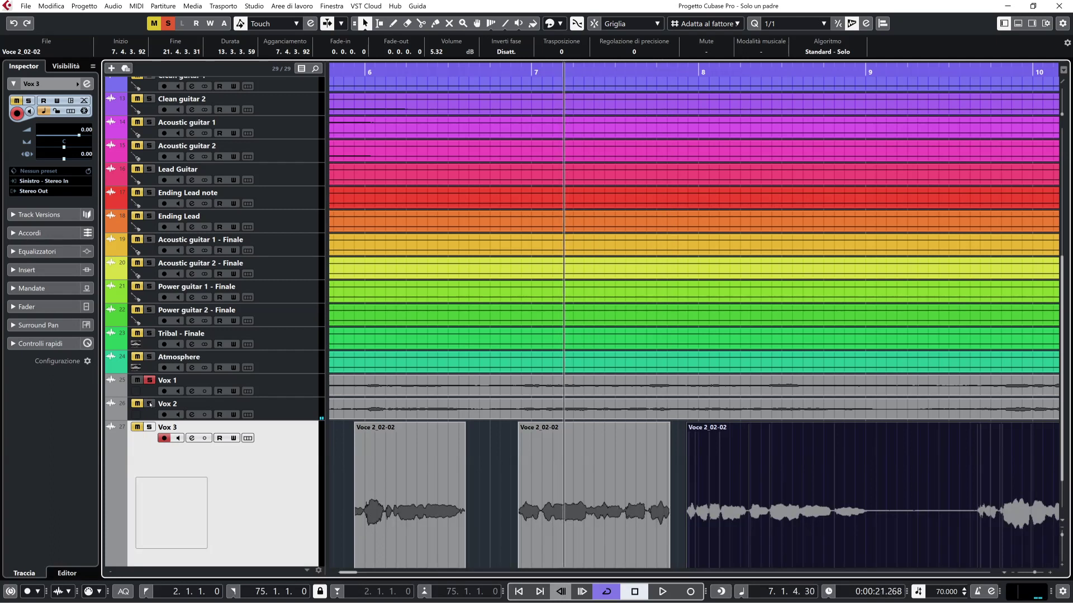
key(KP_Subtract)
key(KP_Subtract)
key(KP_Subtract)
key(space)
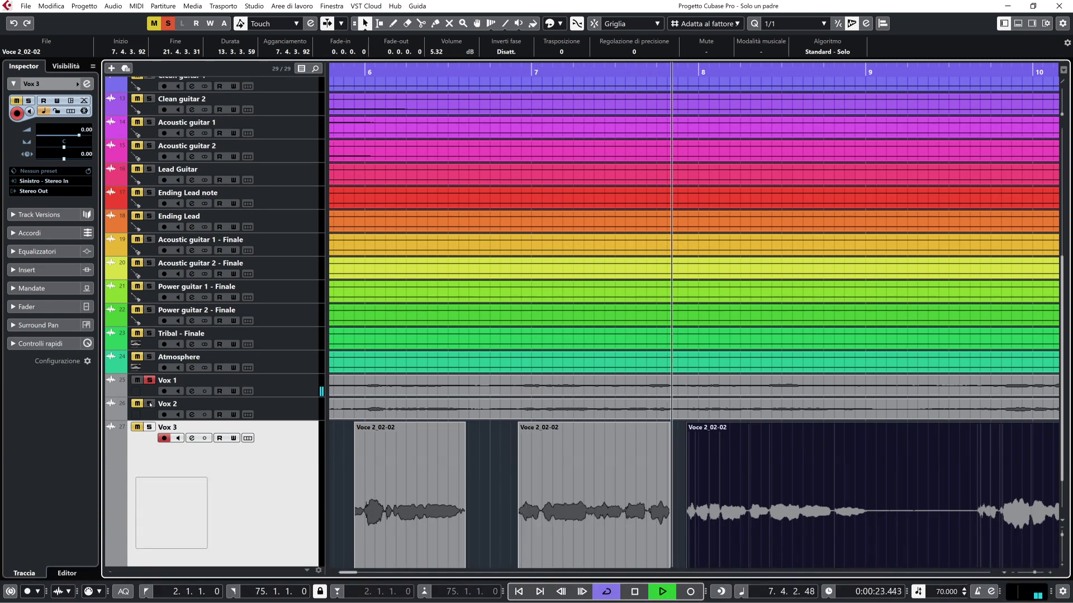
key(space)
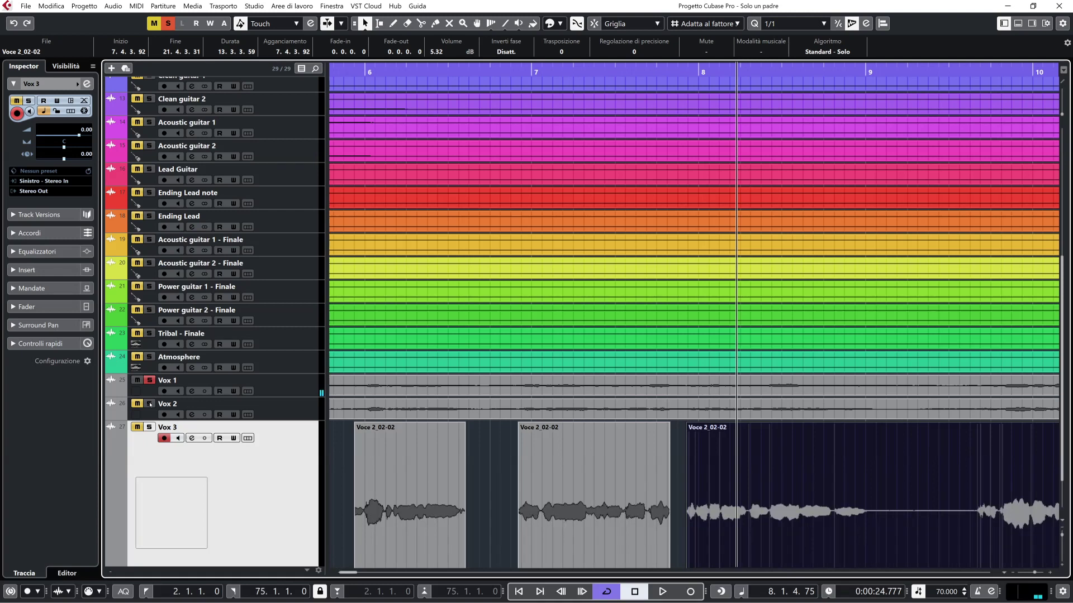
Switch the solo from Vox 1 back to Vox 3 and move the playhead back to 6. 1. 3. 113
click(149, 380)
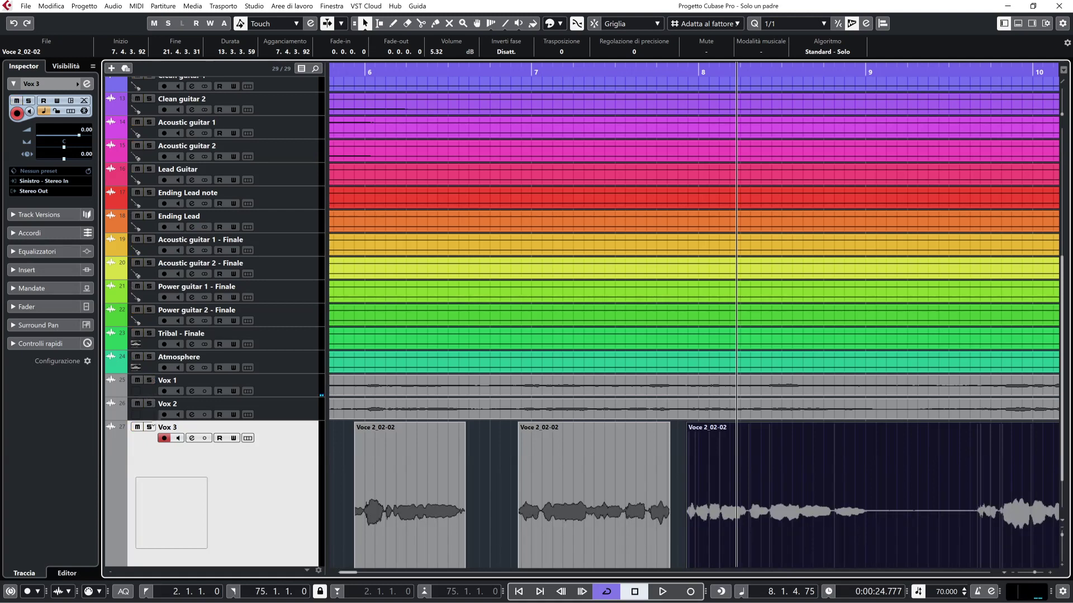
click(149, 427)
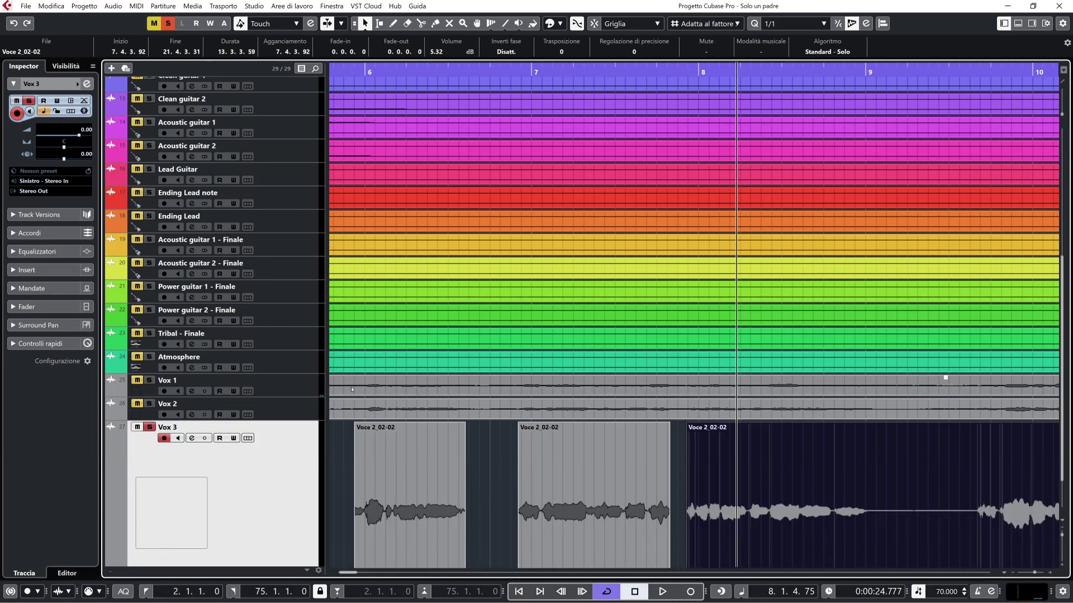
key(KP_Subtract)
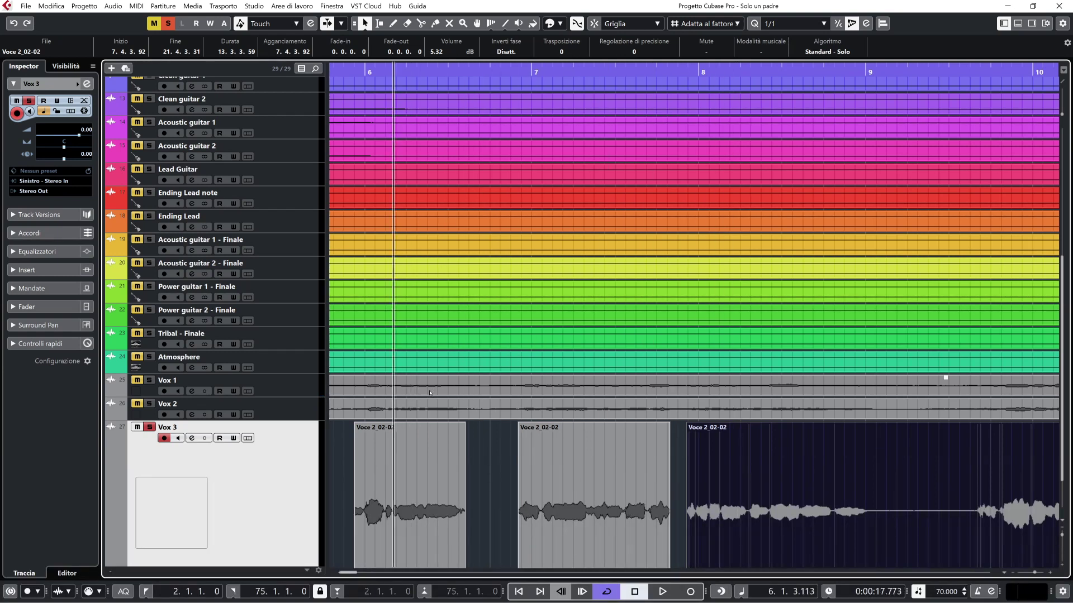
key(KP_Add)
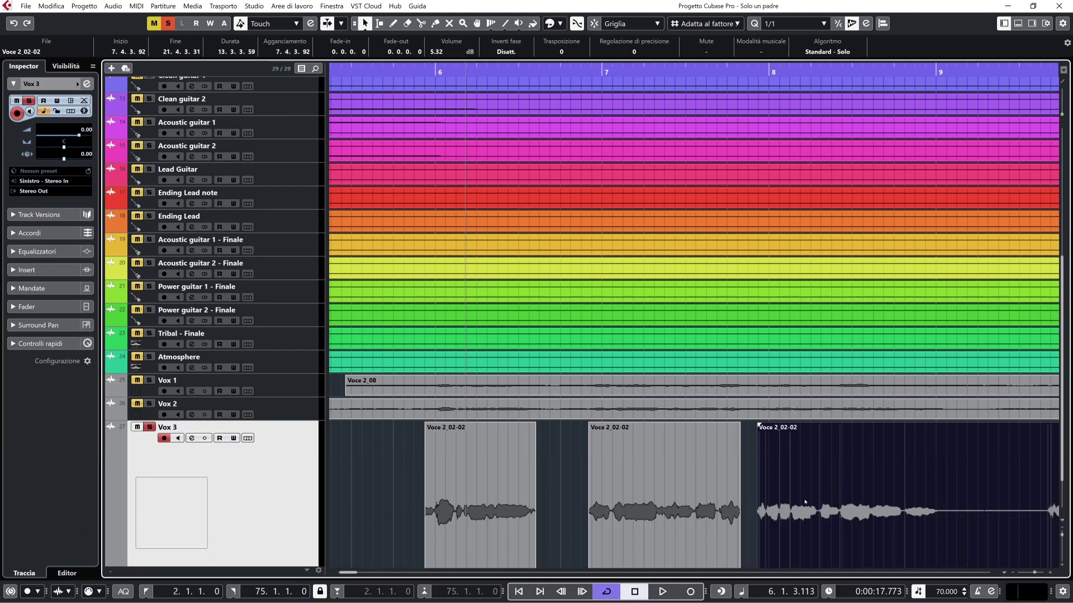
Audition the uncut part of Vox 3 from 9. 3. 2. 16 to the pause before bar 12
click(769, 68)
key(KP_Add)
key(KP_Subtract)
key(KP_Add)
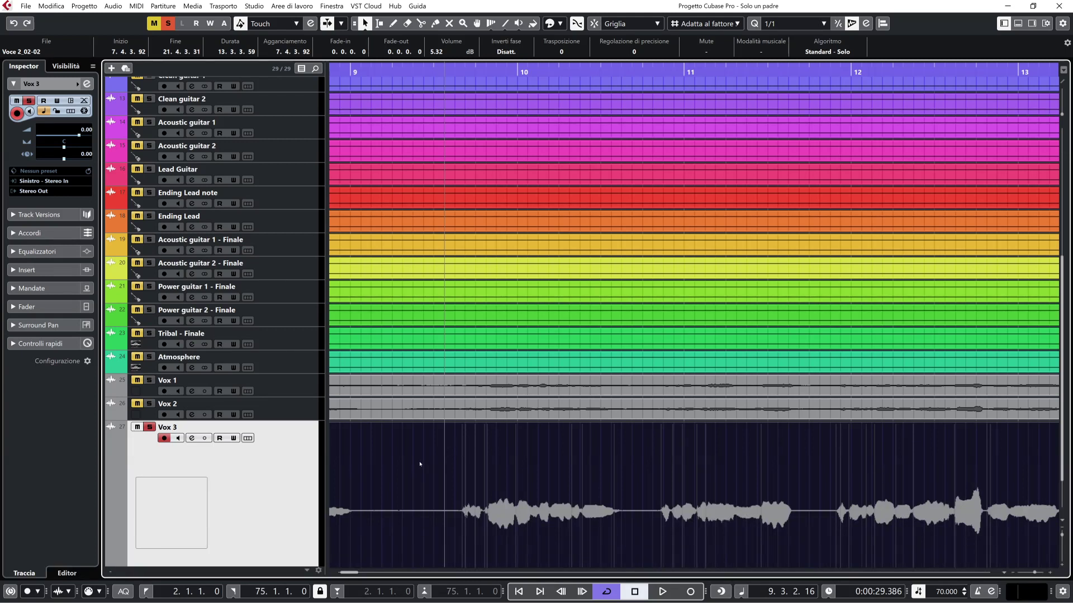
key(space)
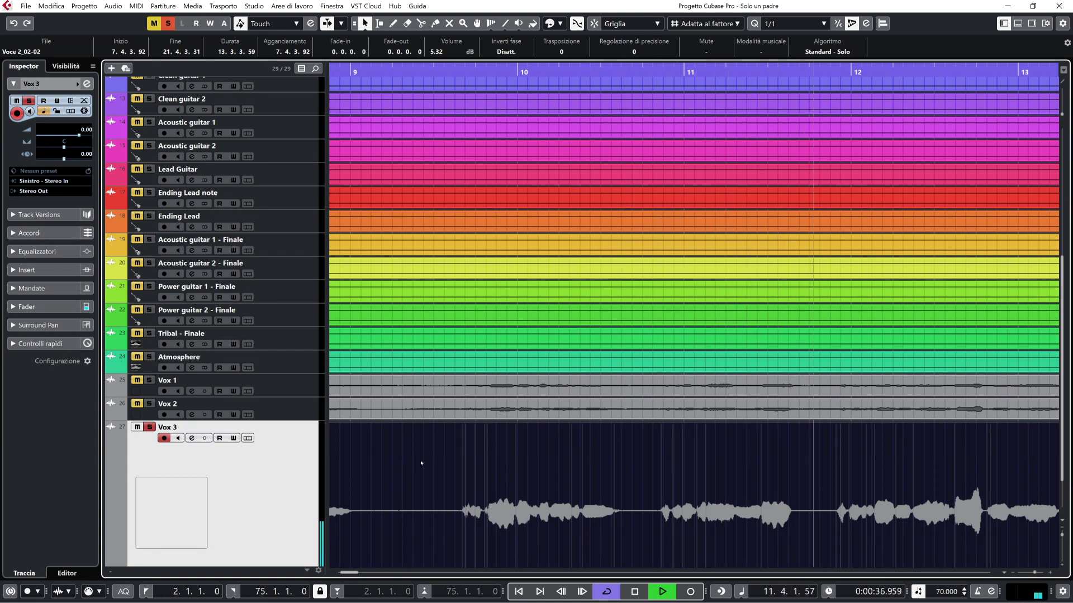
key(space)
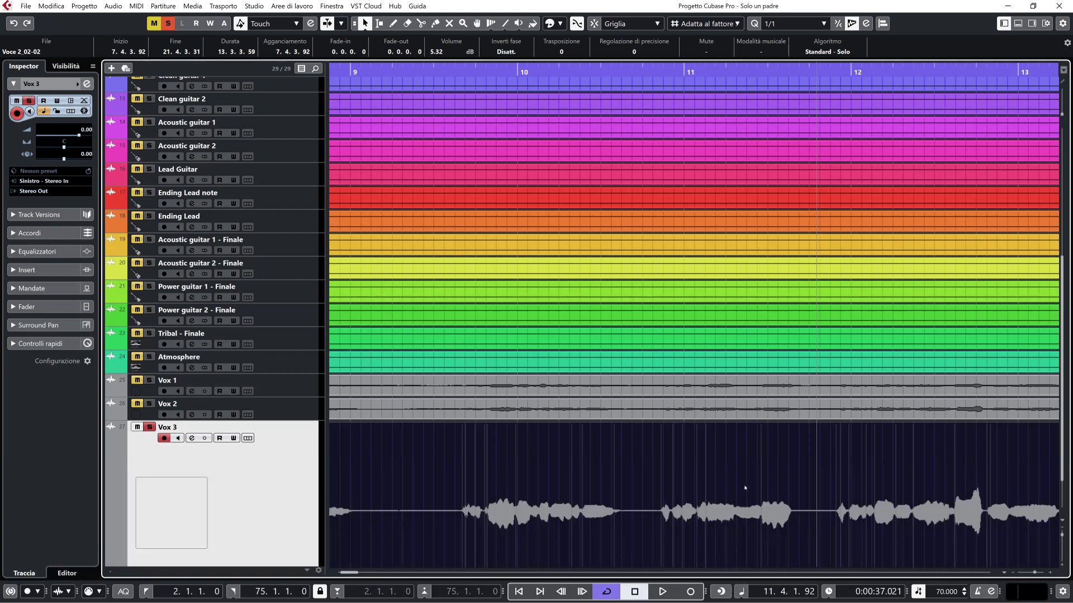
Place the playhead at 10. 3. 4. 0, in the pause before bar 11, and split the Vox 3 recording there
click(621, 69)
click(632, 69)
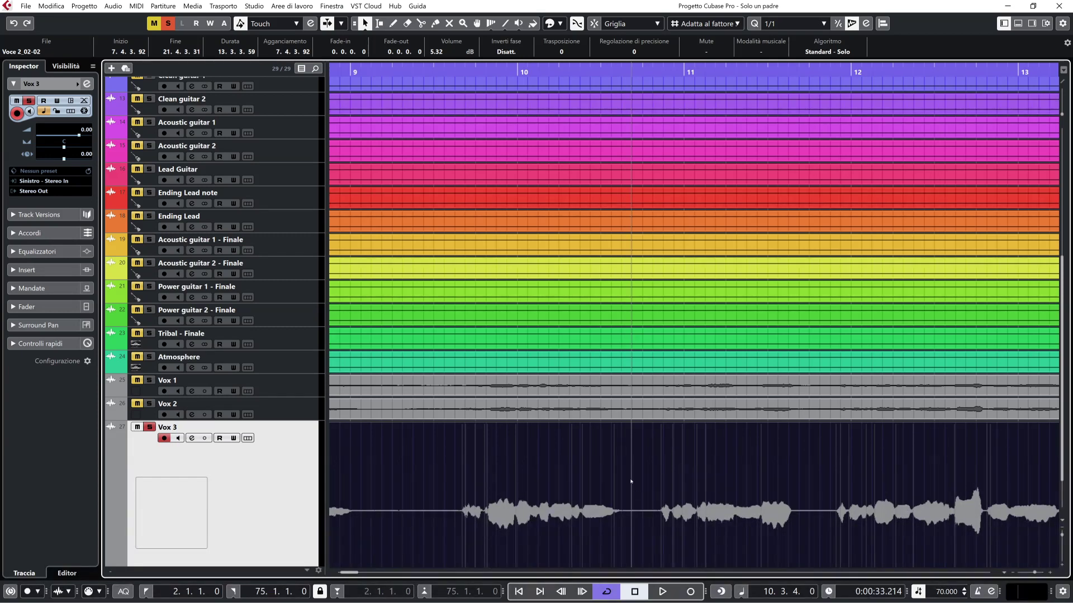
key(alt+x)
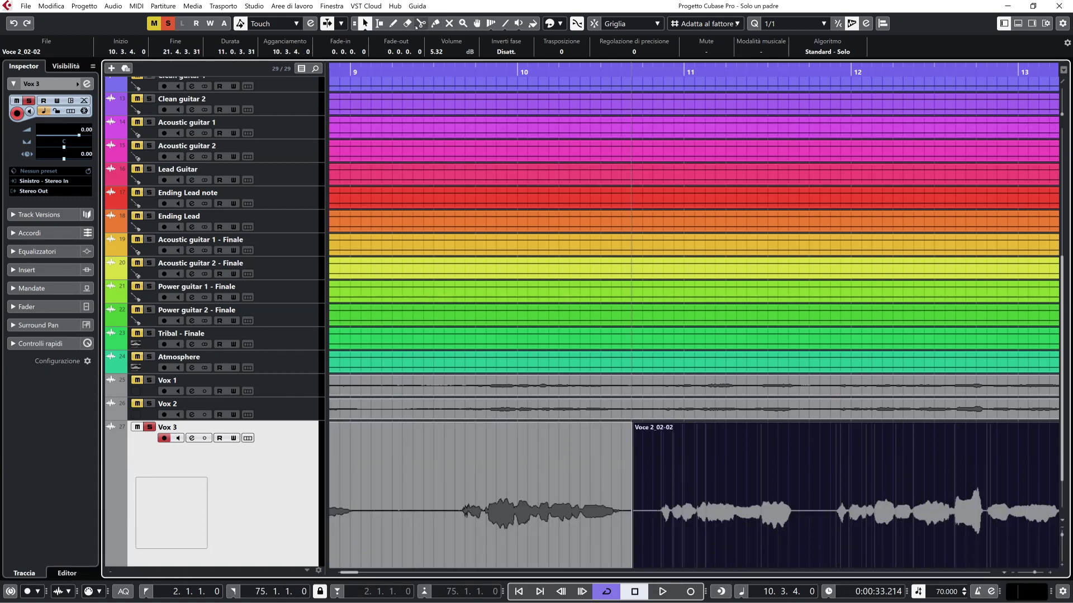
Split the Vox 3 recording at 11. 4. 2. 19, before bar 12, and select the phrase isolated between the last two cuts
click(421, 23)
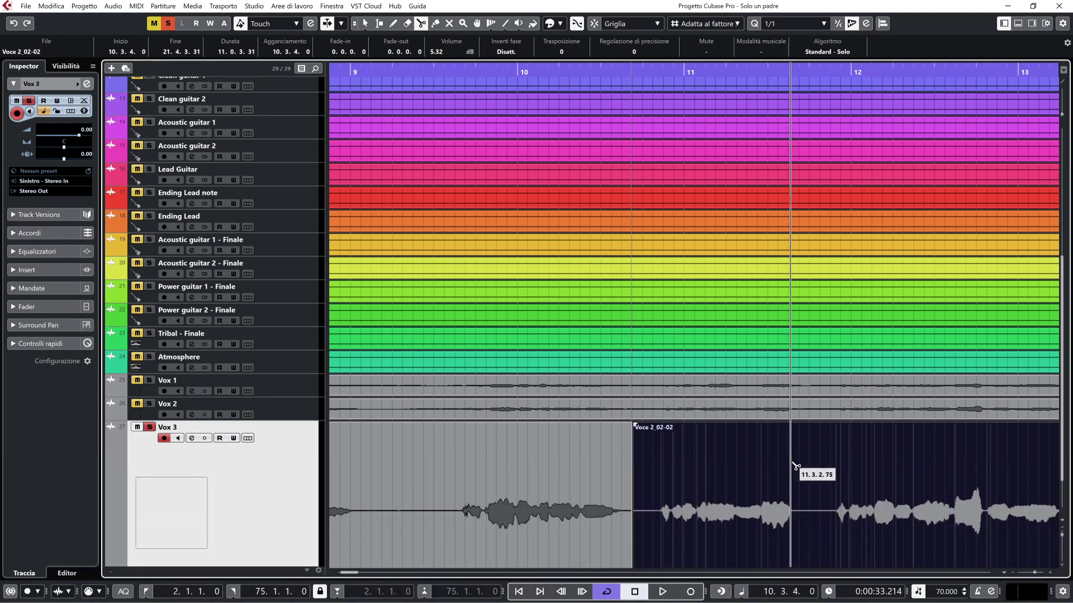
click(822, 491)
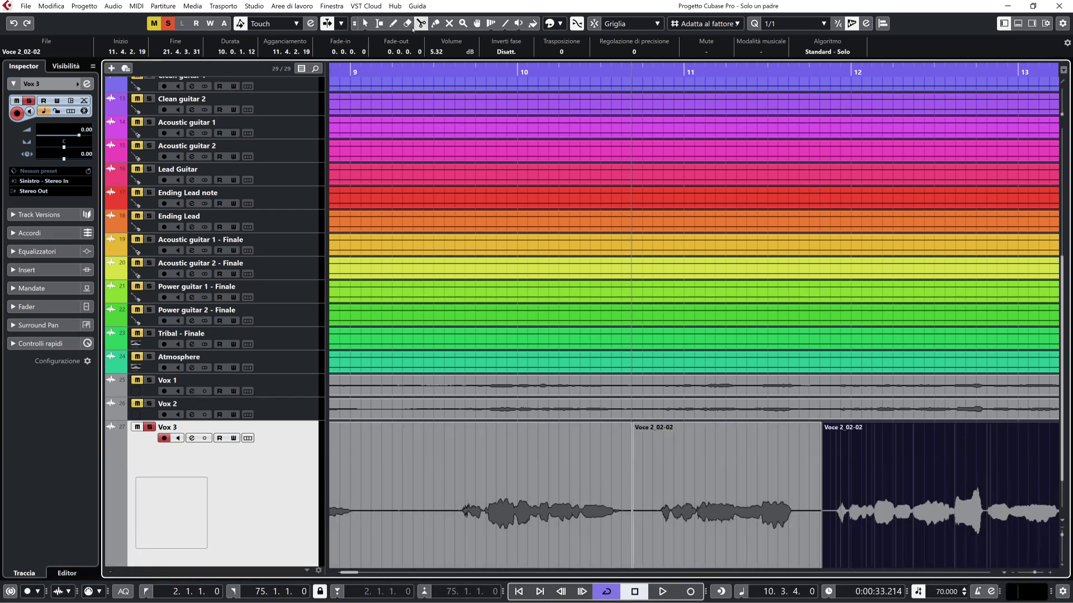
click(365, 23)
click(692, 455)
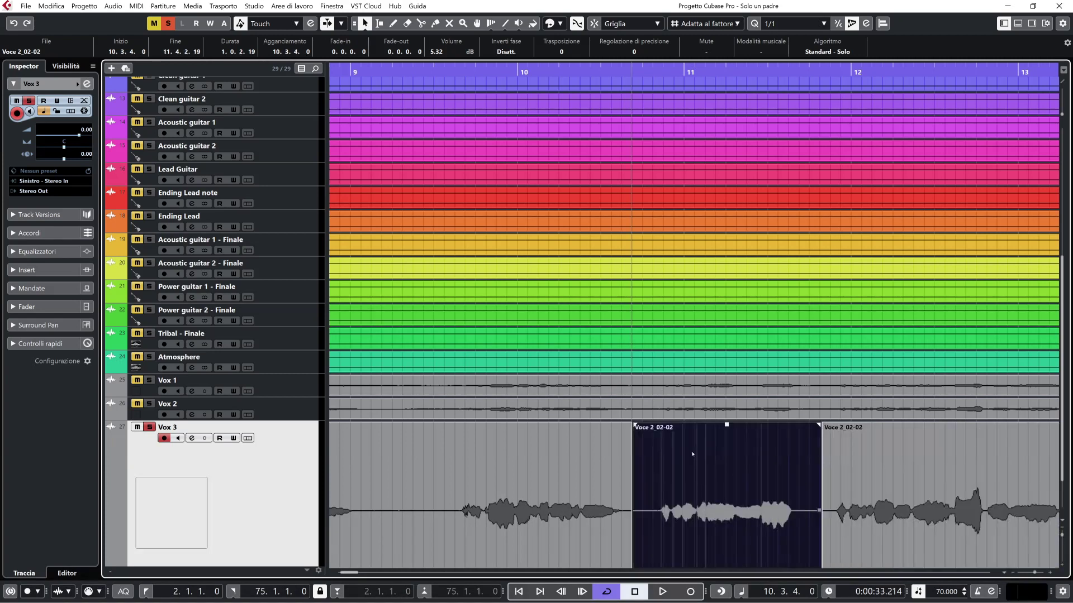
Delete the selected Vox 3 phrase and set the locators around the segment that precedes the resulting gap
key(Delete)
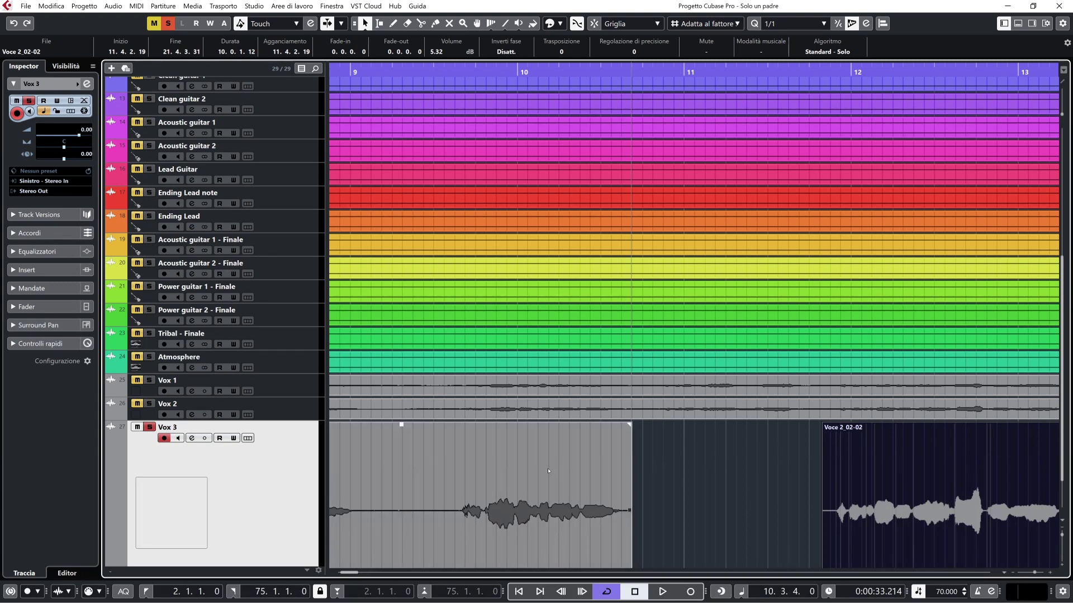
click(579, 462)
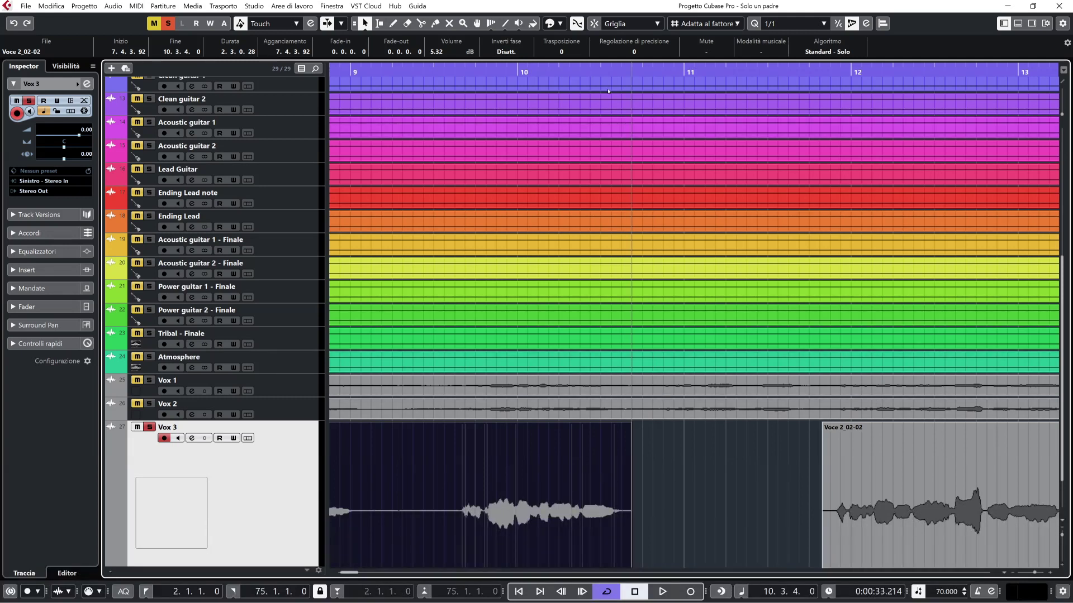
drag(614, 70, 618, 74)
key(g)
key(g)
key(g)
key(g)
key(g)
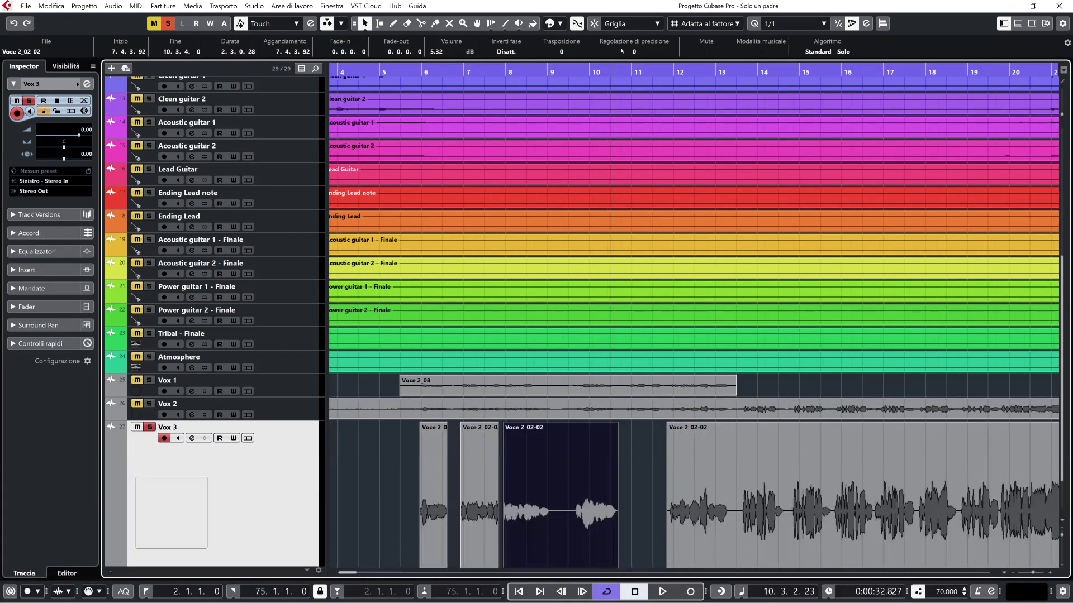
key(h)
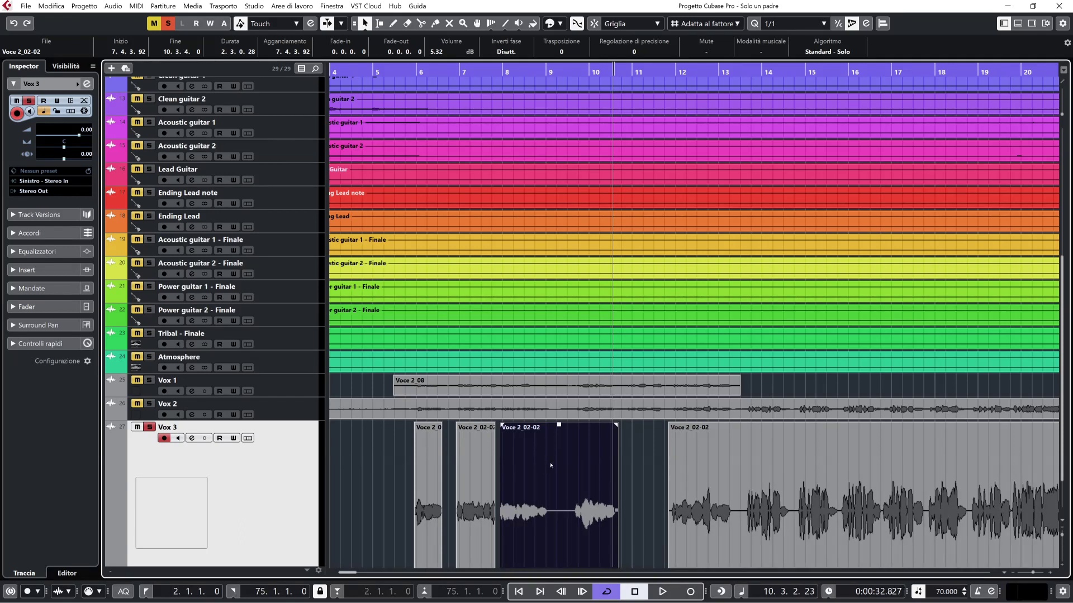
key(p)
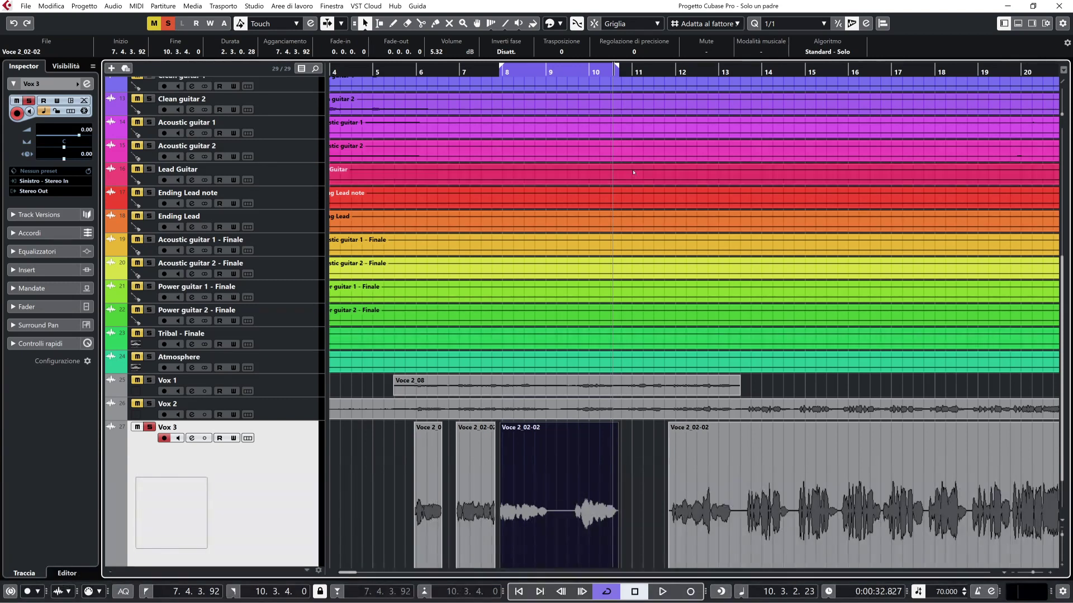
Move the playhead to the end of the selected segment and activate punch-in at 10. 3. 4. 0
drag(627, 70, 631, 80)
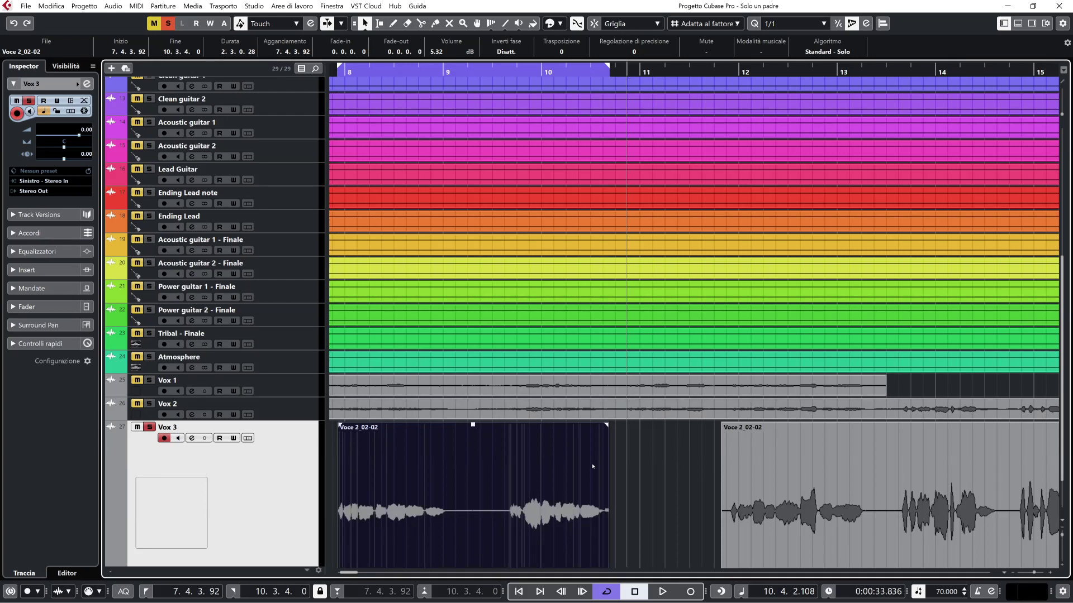
key(b)
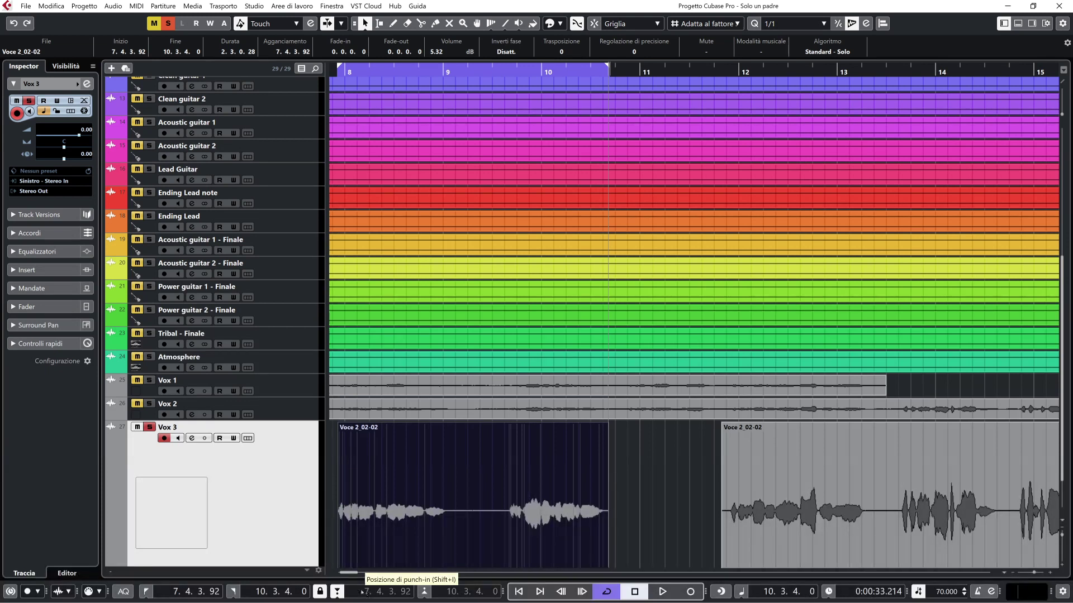
click(336, 591)
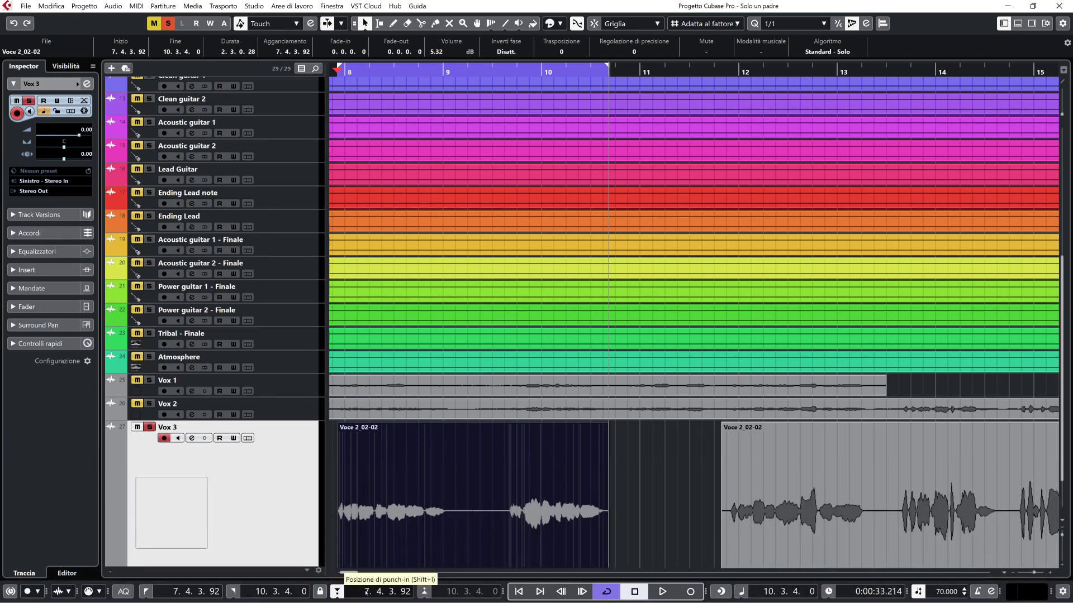
click(366, 593)
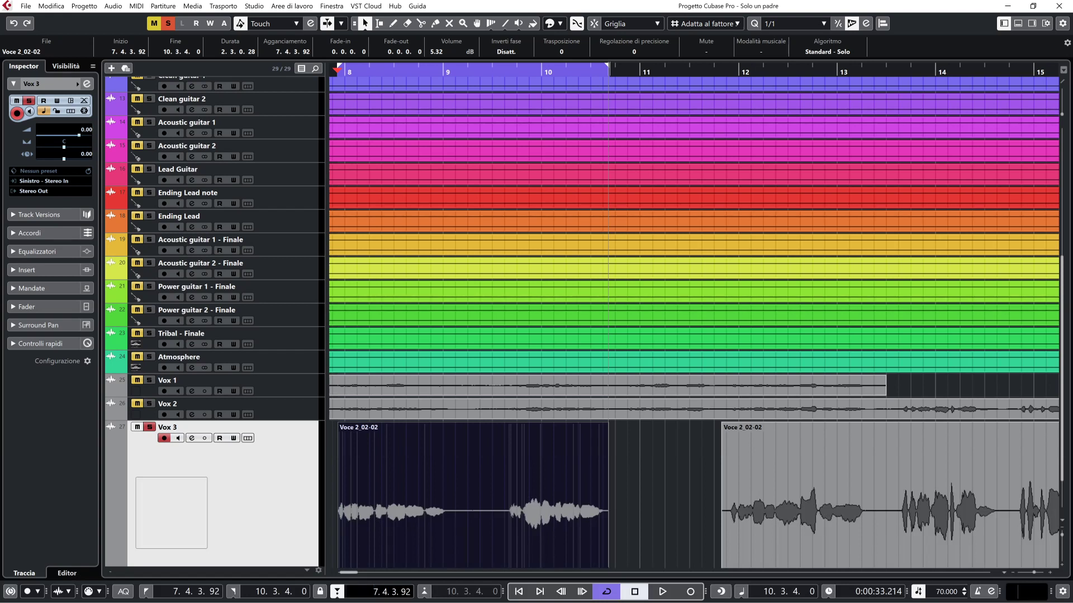
key(BackSpace)
text(10)
key(Delete)
text(3)
key(Right)
key(Right)
key(Delete)
text(4.)
key(Delete)
key(Delete)
text(0)
key(Return)
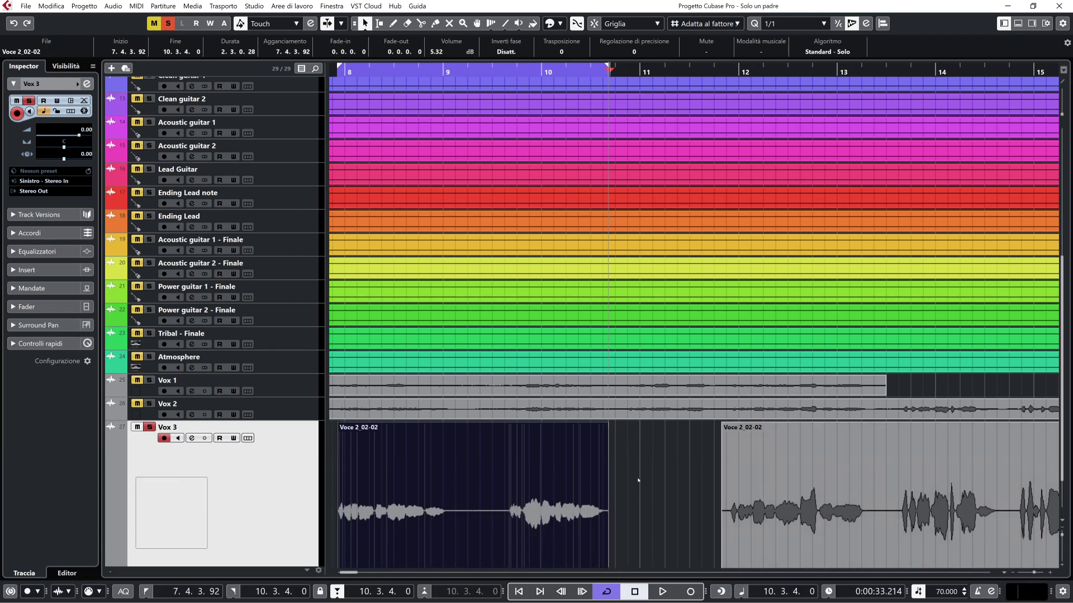
Set the locators around the Vox 3 segment following the gap and move the playhead to its start
click(756, 449)
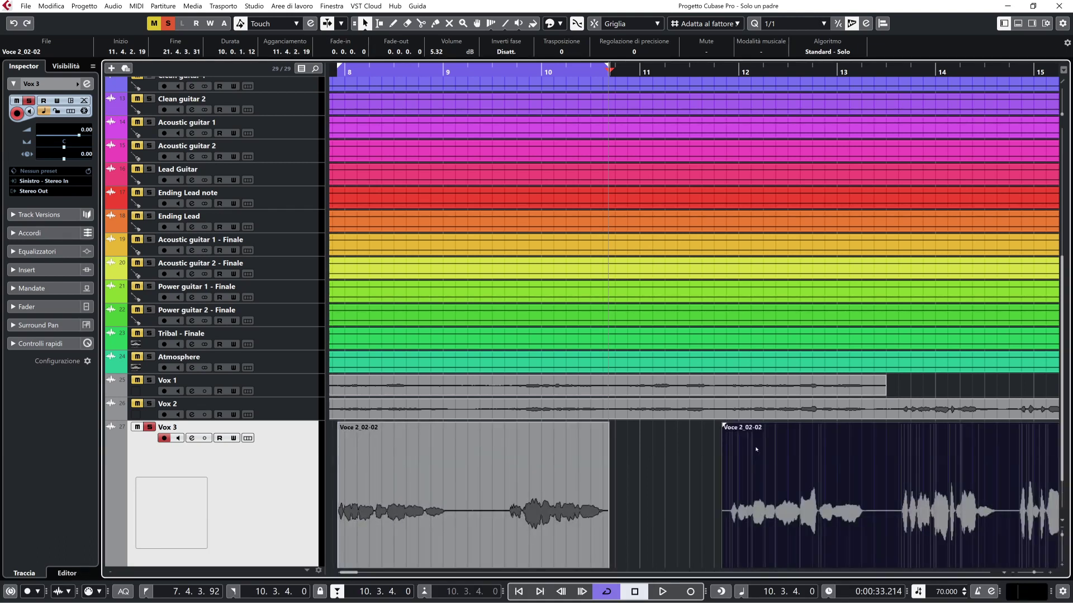
key(p)
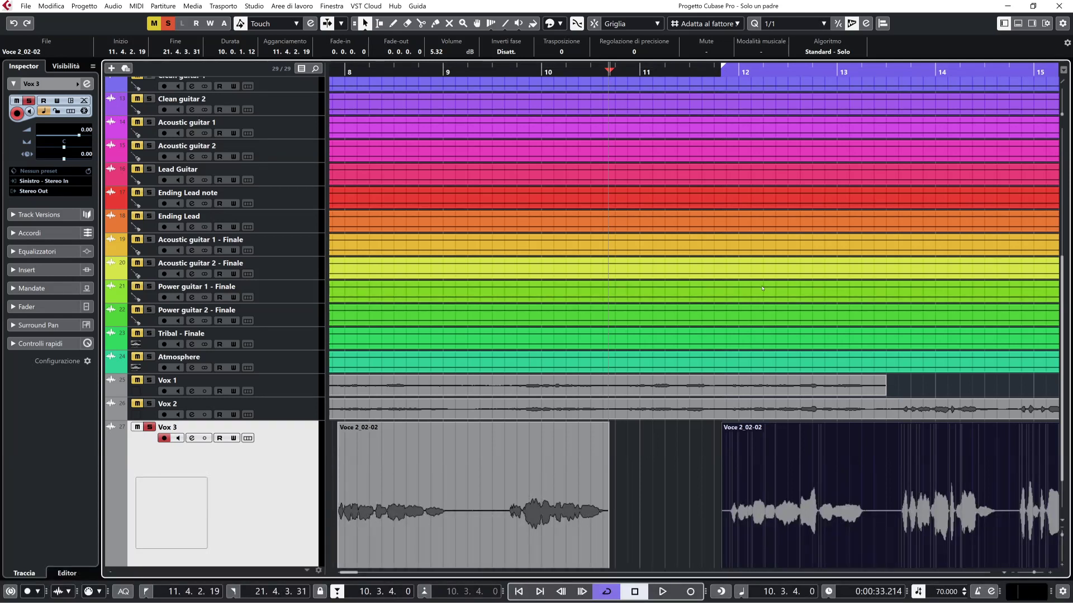
key(l)
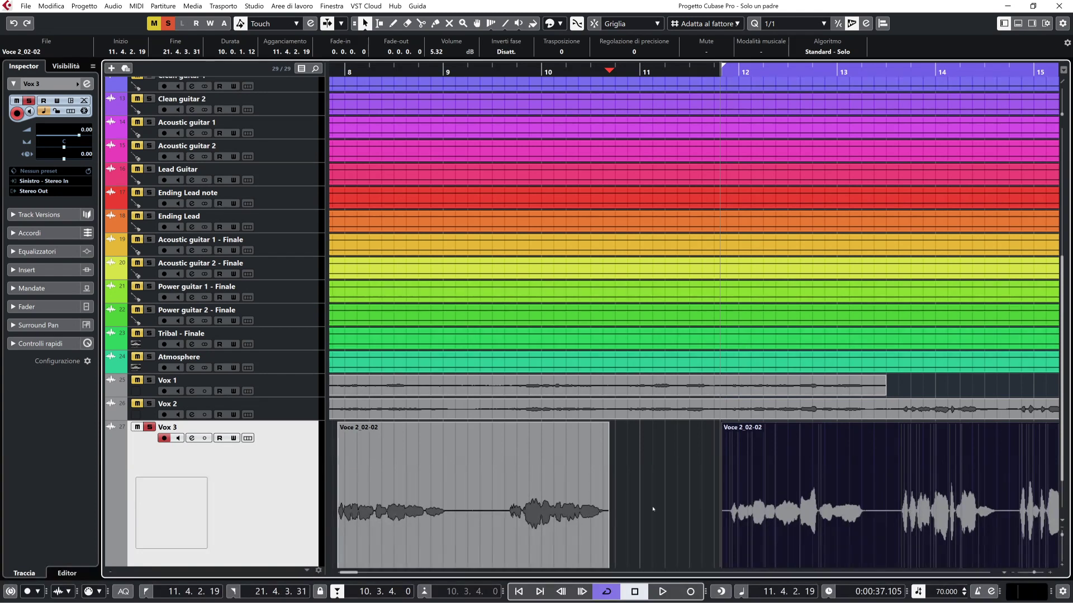
Activate punch-out and set its position to 11. 4. 2. 19, the end of the gap
click(424, 592)
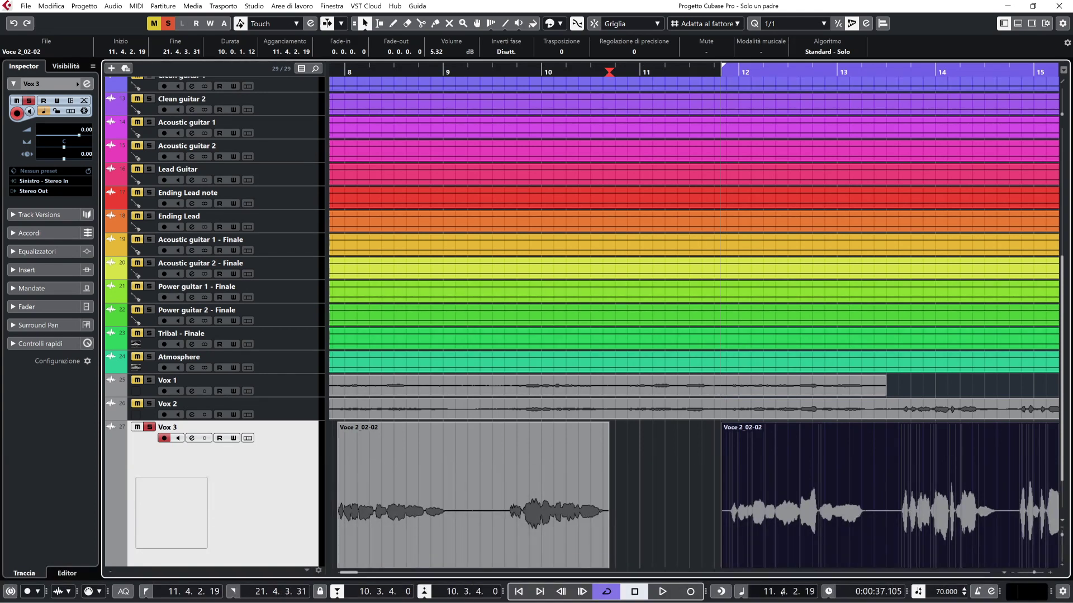
click(452, 592)
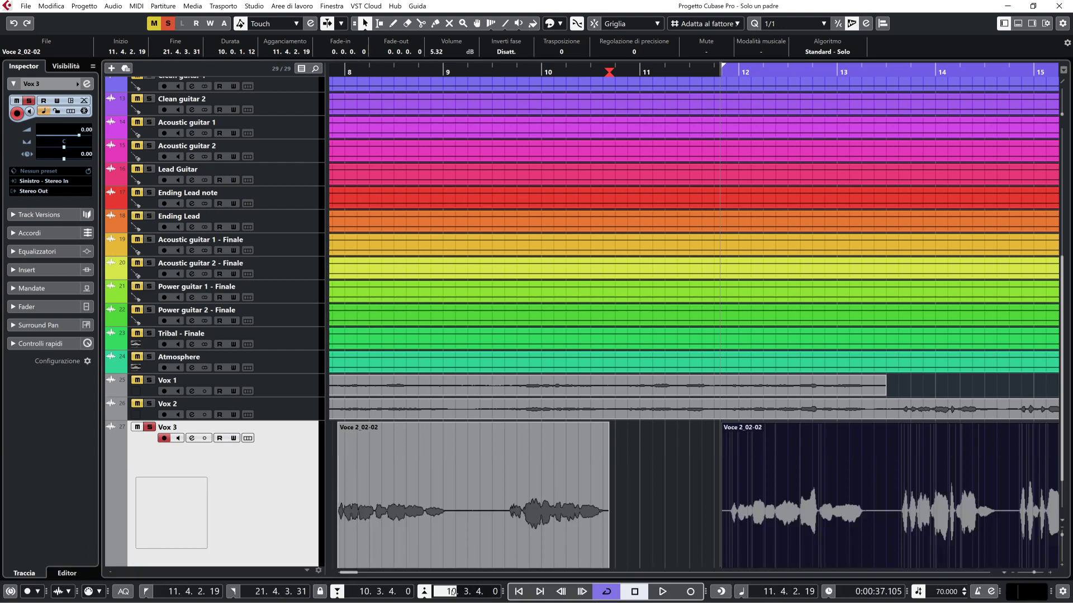
key(Tab)
text(4)
key(Tab)
text(2)
key(Tab)
key(Return)
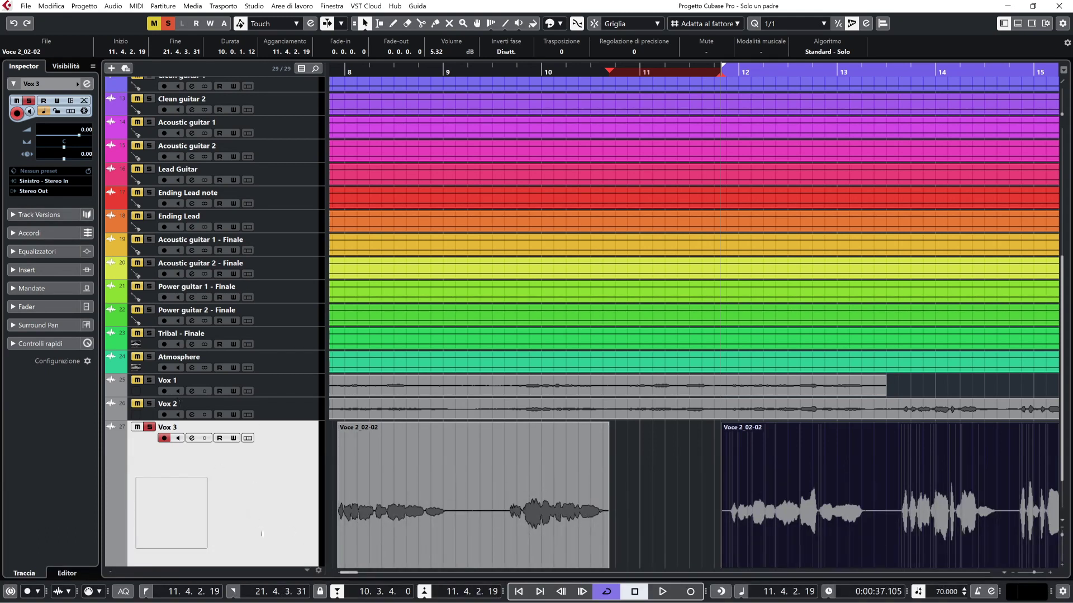
Check the input bus choices of the Vox 3 track and open the audio connections for the inputs
click(51, 182)
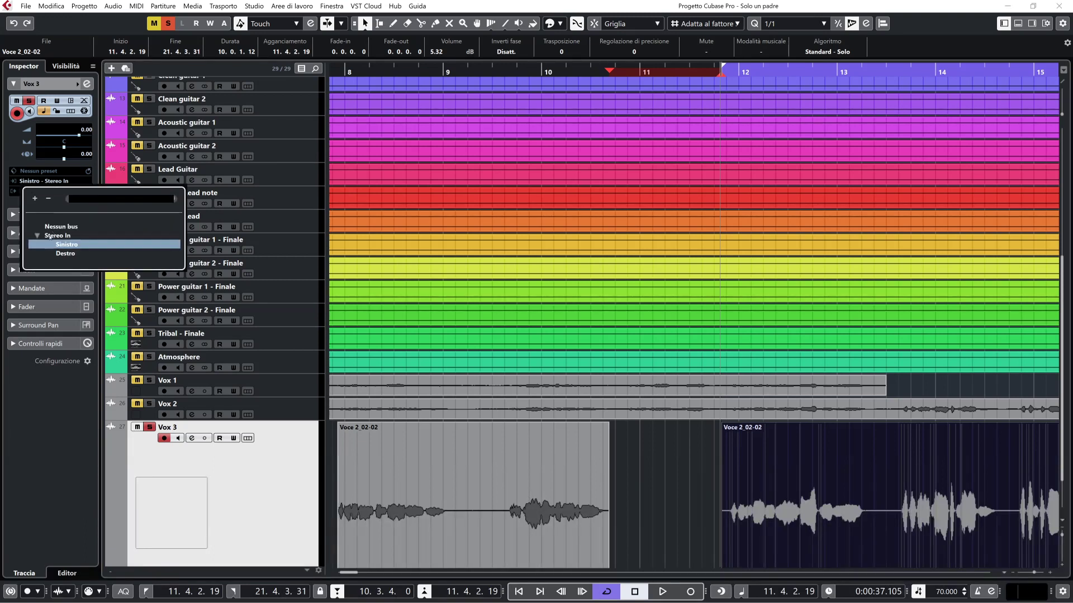
click(226, 491)
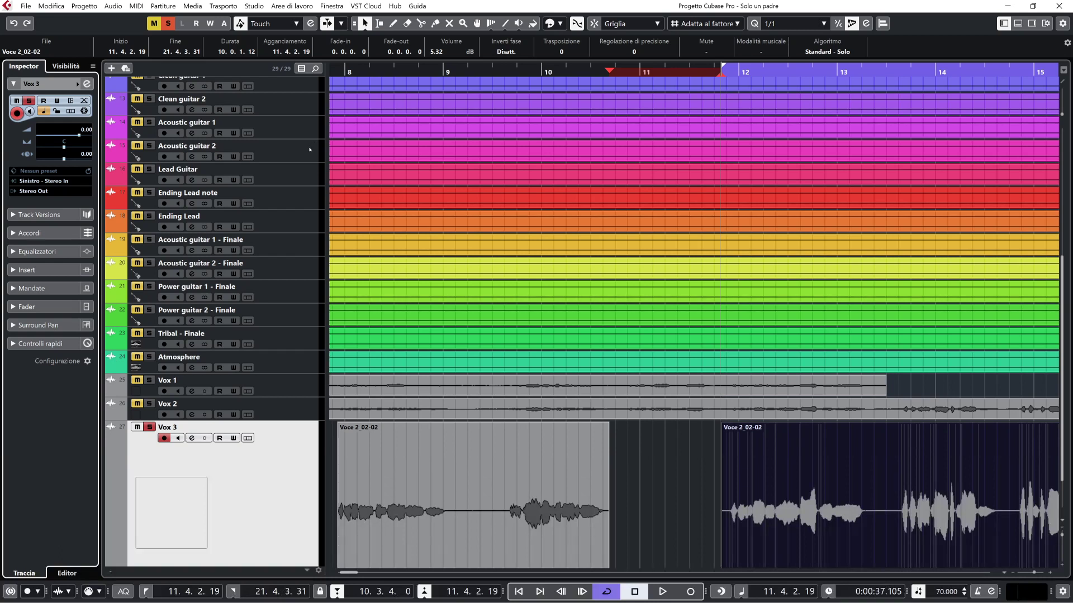
key(super)
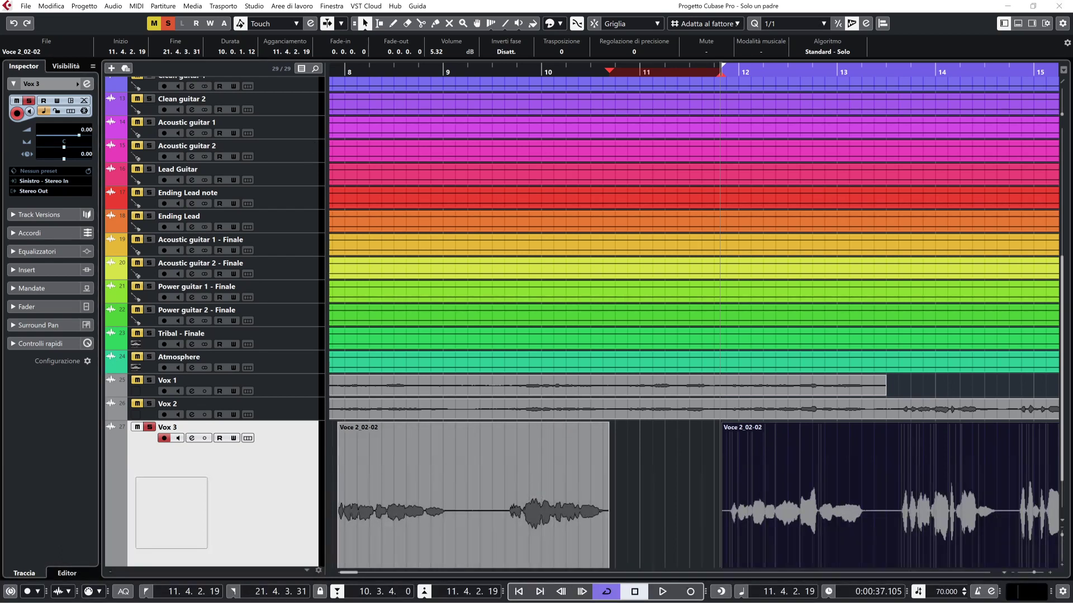
drag(491, 465, 497, 145)
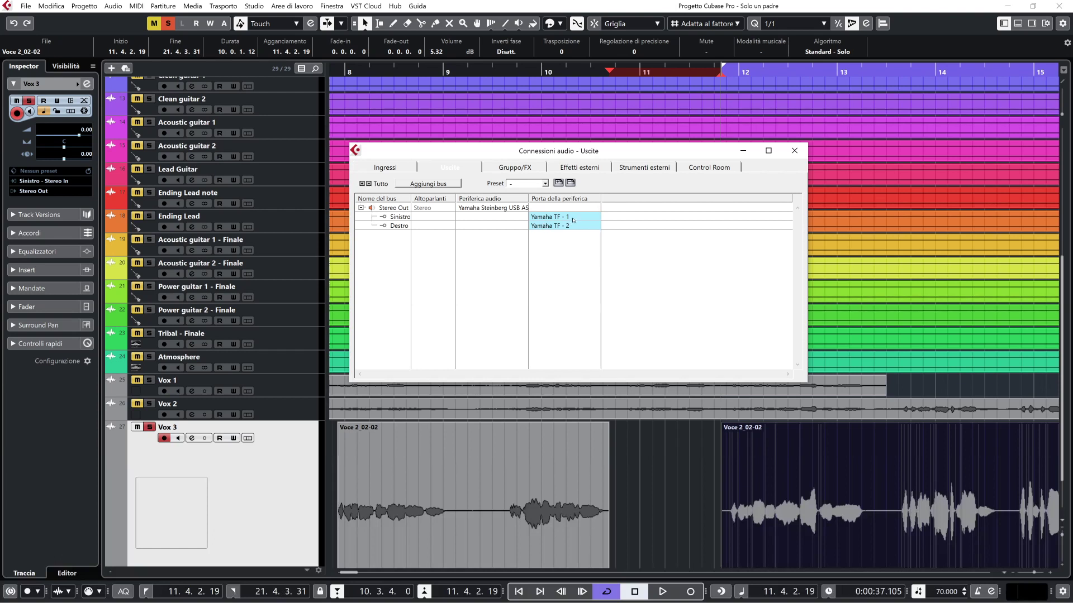
click(397, 168)
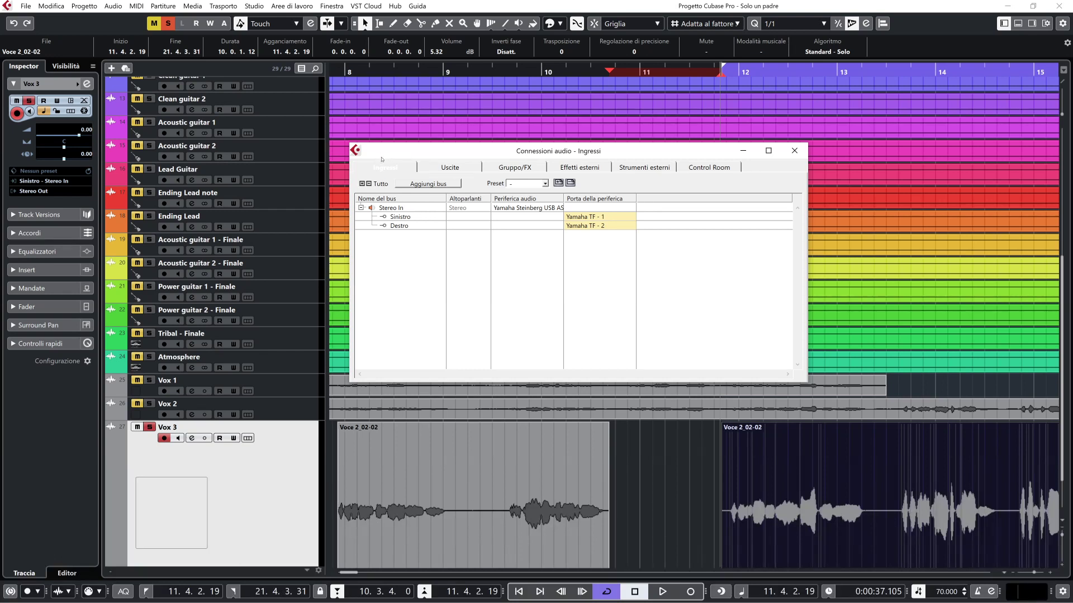
Add one mono input bus named Vox and assign it to the device port Yamaha TF - 24
click(433, 183)
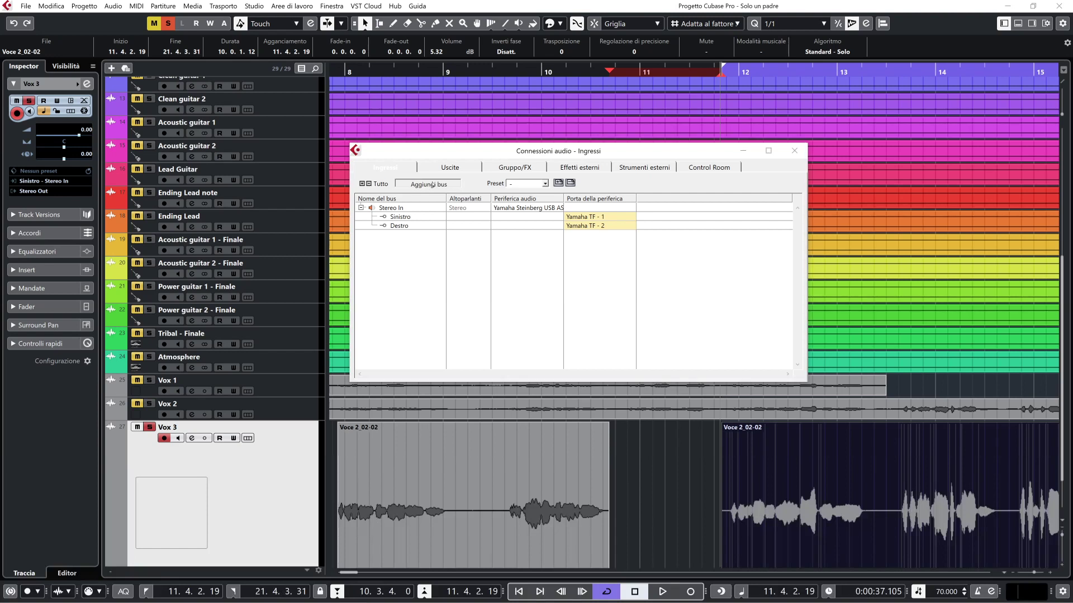
drag(576, 398, 556, 295)
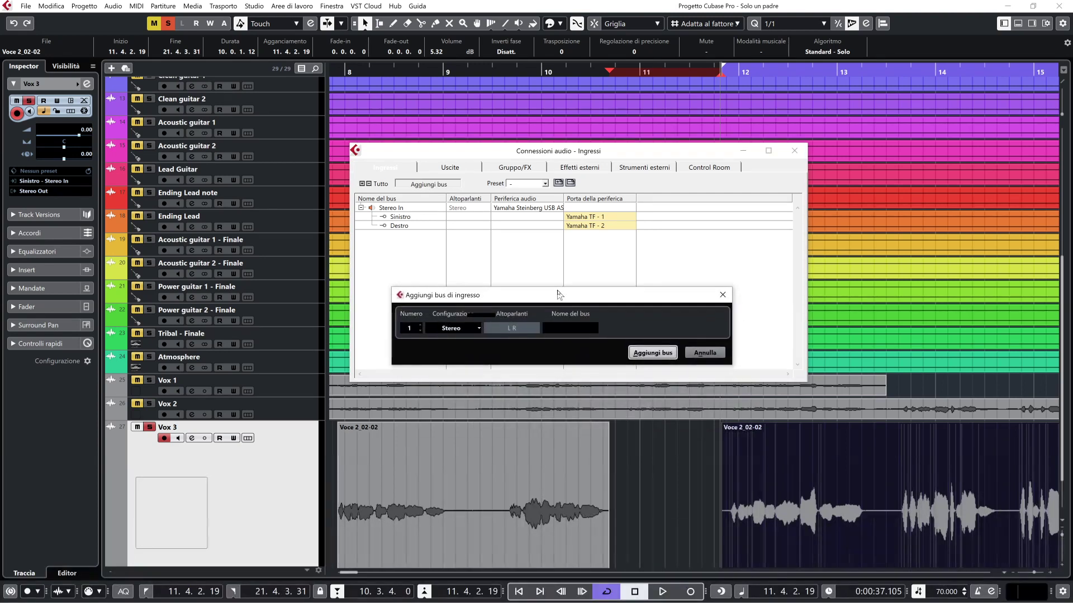
click(480, 330)
click(478, 340)
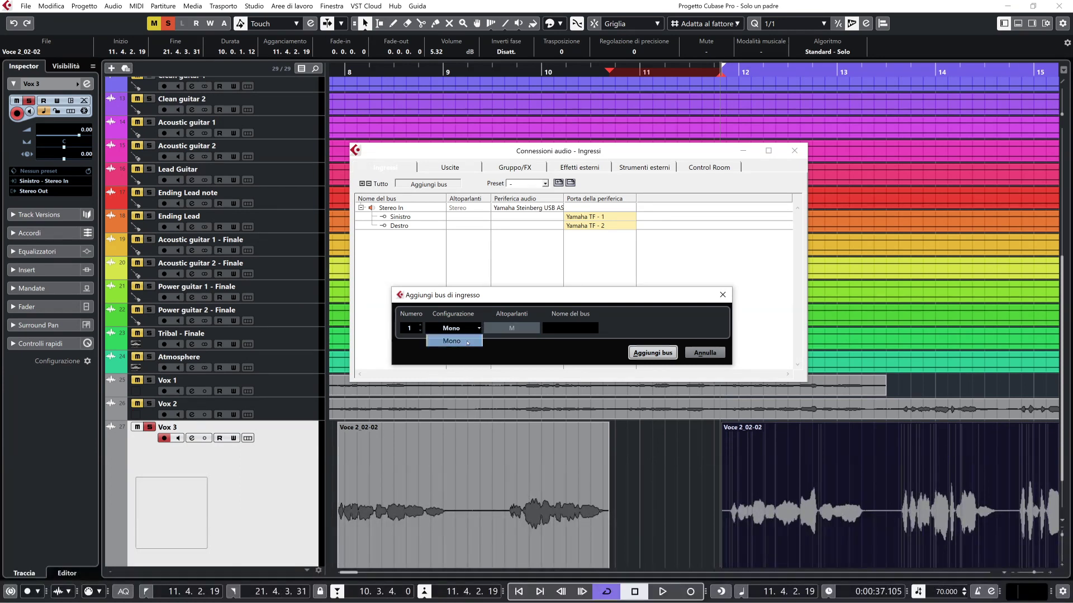
click(572, 329)
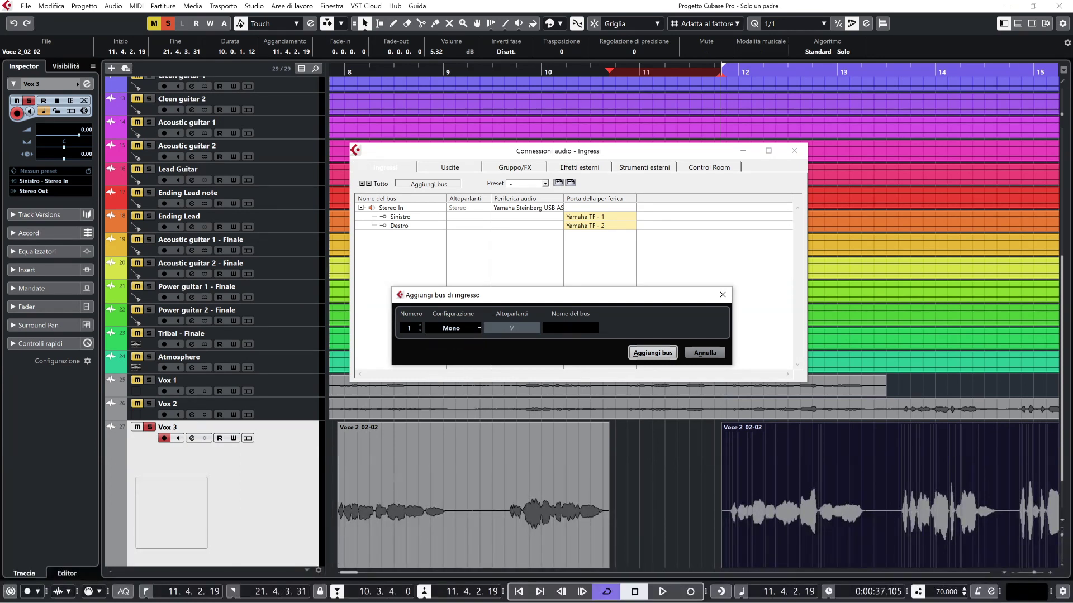
text(Vox)
click(649, 355)
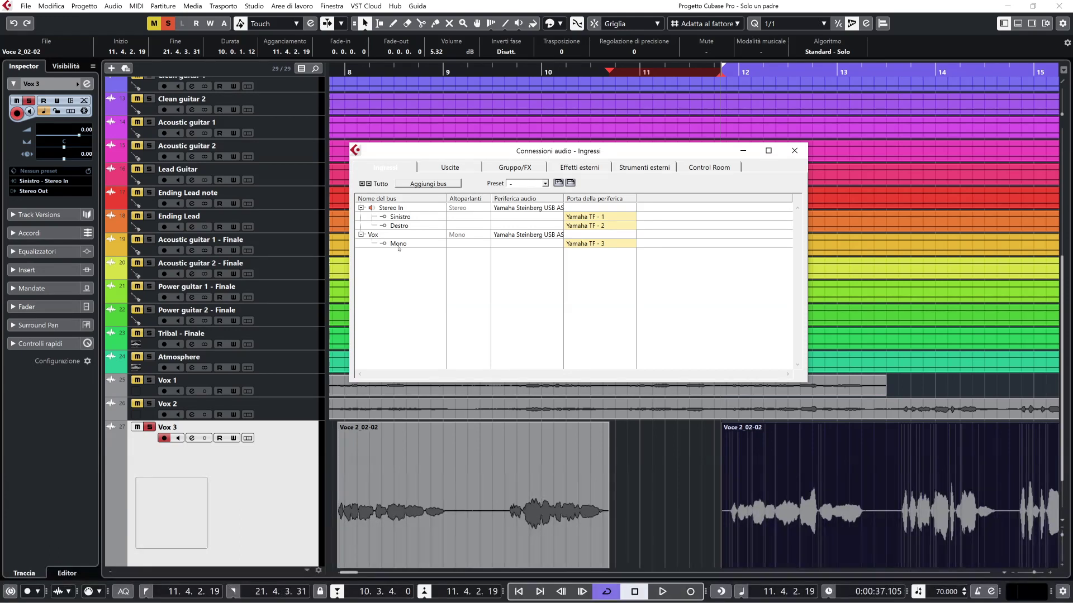
click(606, 245)
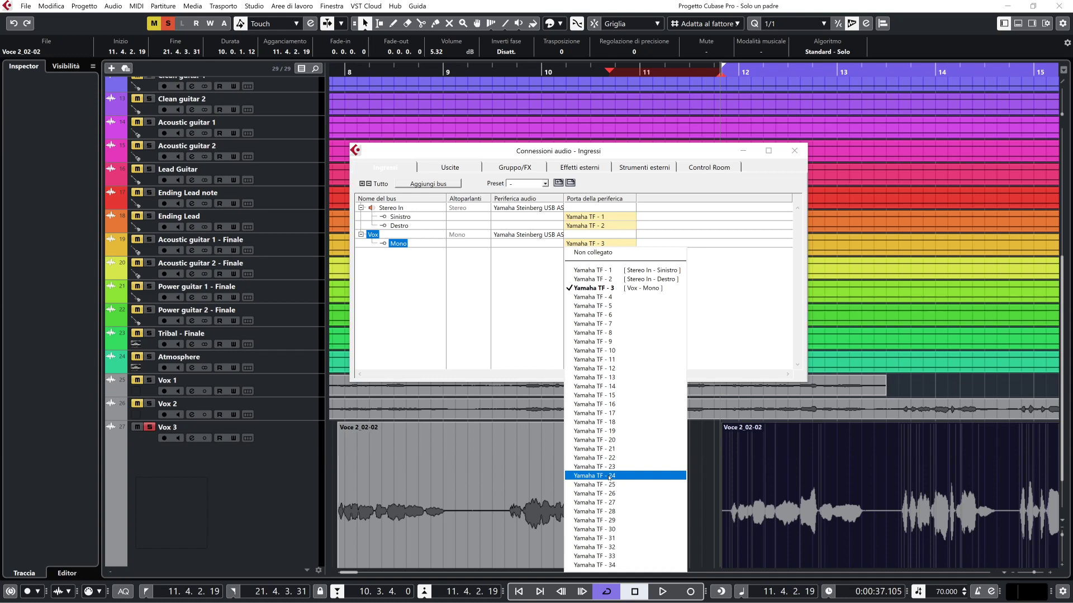
key(Escape)
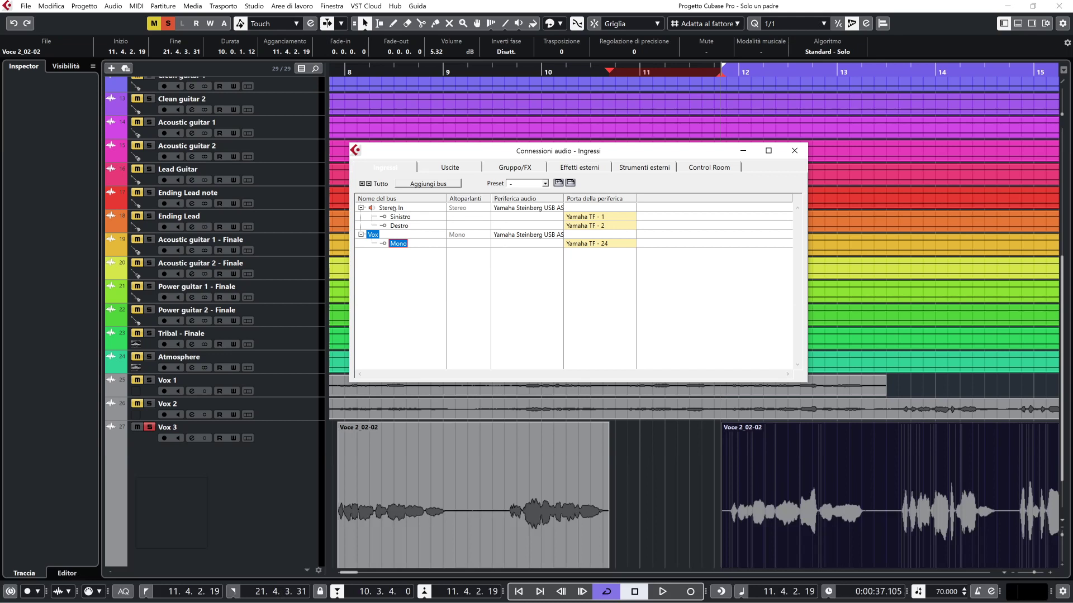
Delete the Stereo In bus despite its use in the project and close the audio connections
click(394, 209)
right_click(394, 209)
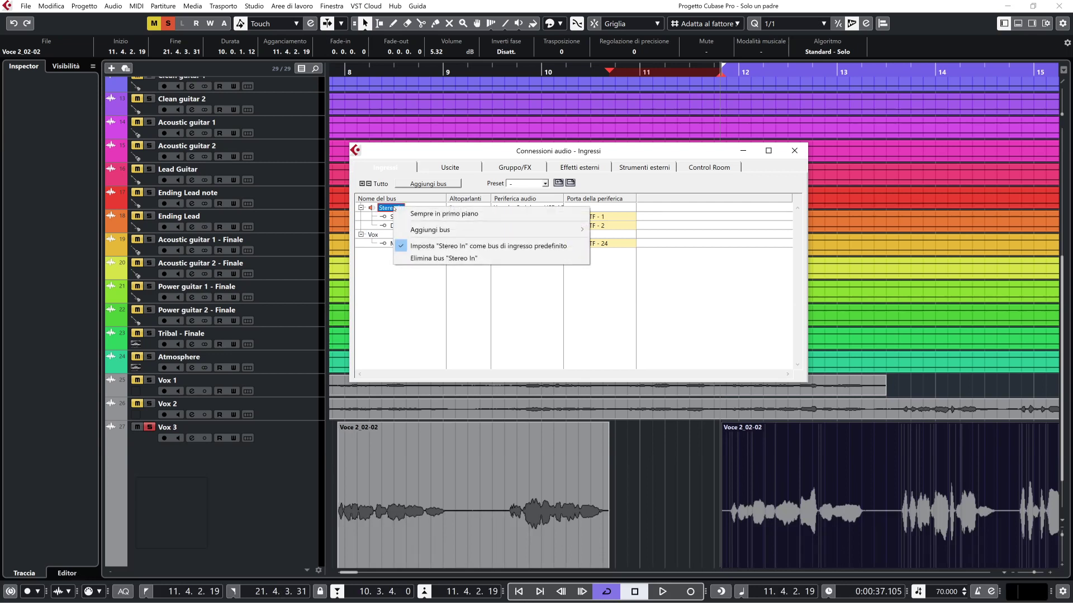
click(462, 259)
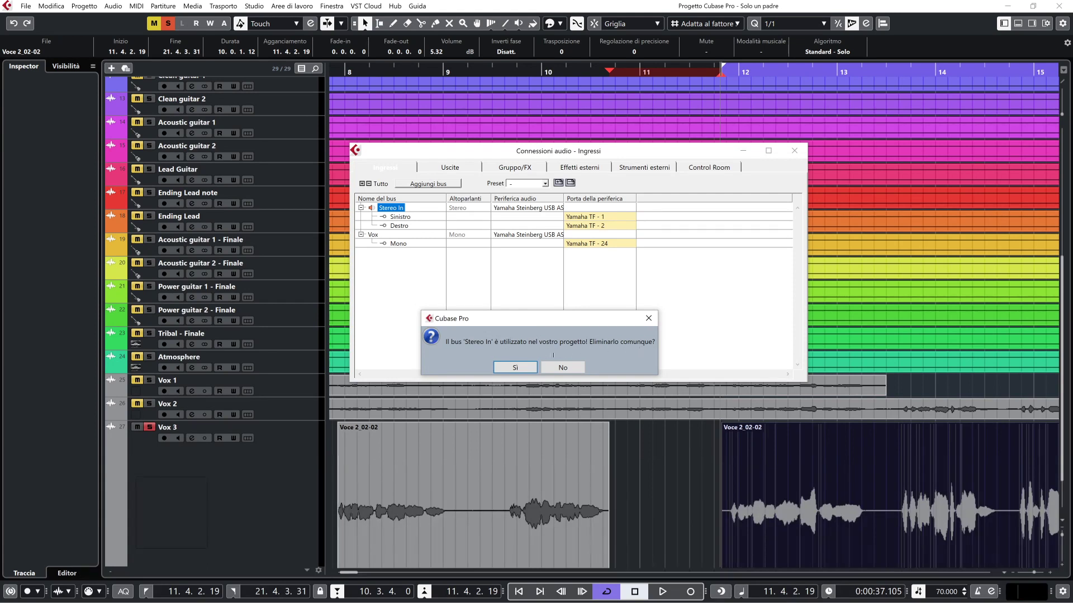
click(518, 369)
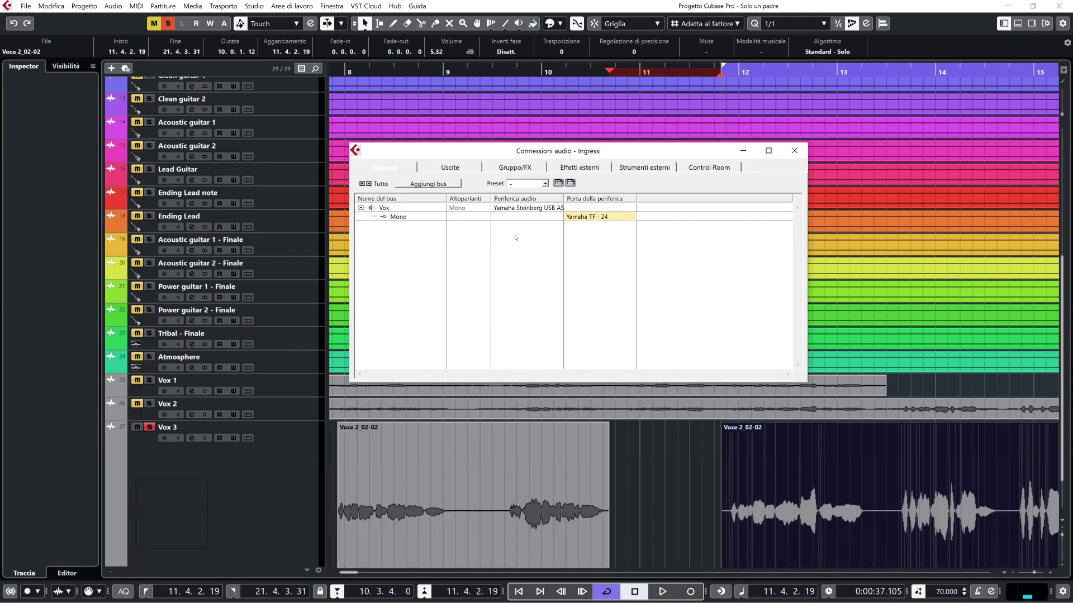
click(794, 150)
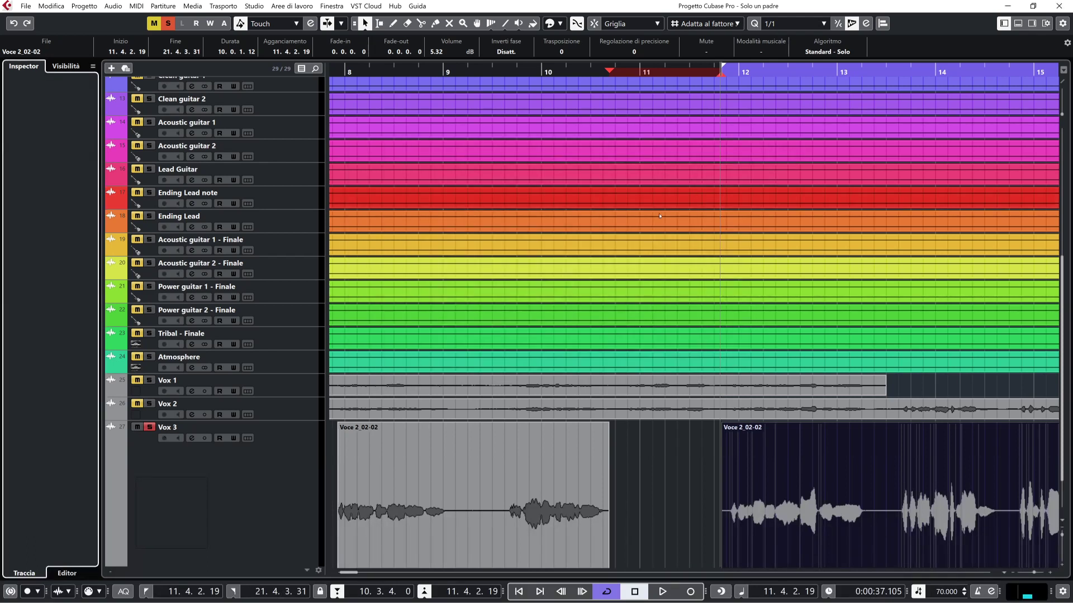
Select the Vox 3 track and set its input routing to the Vox bus
click(307, 468)
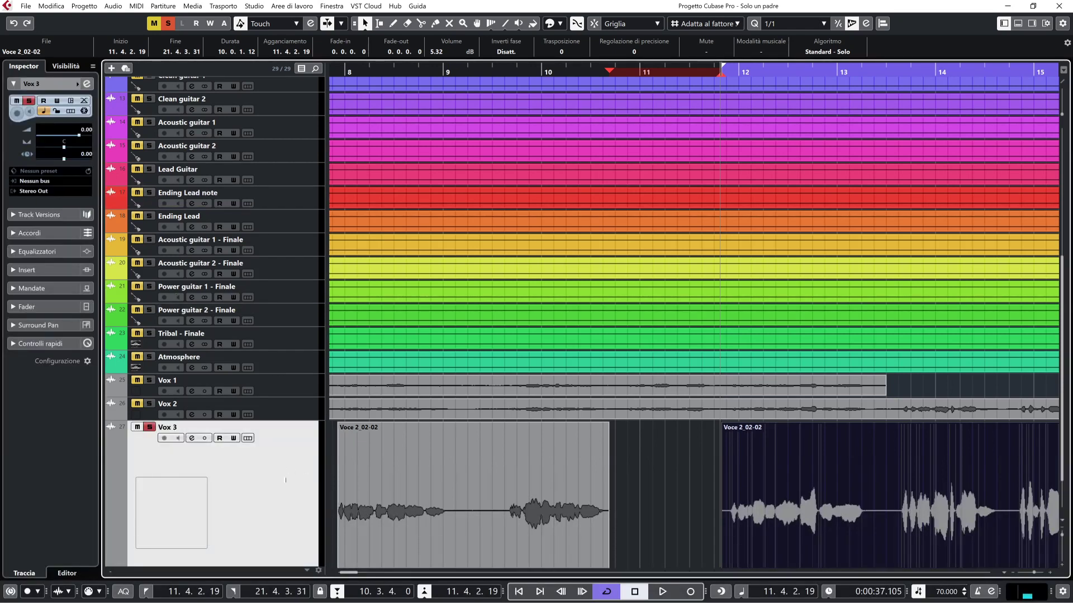
click(44, 181)
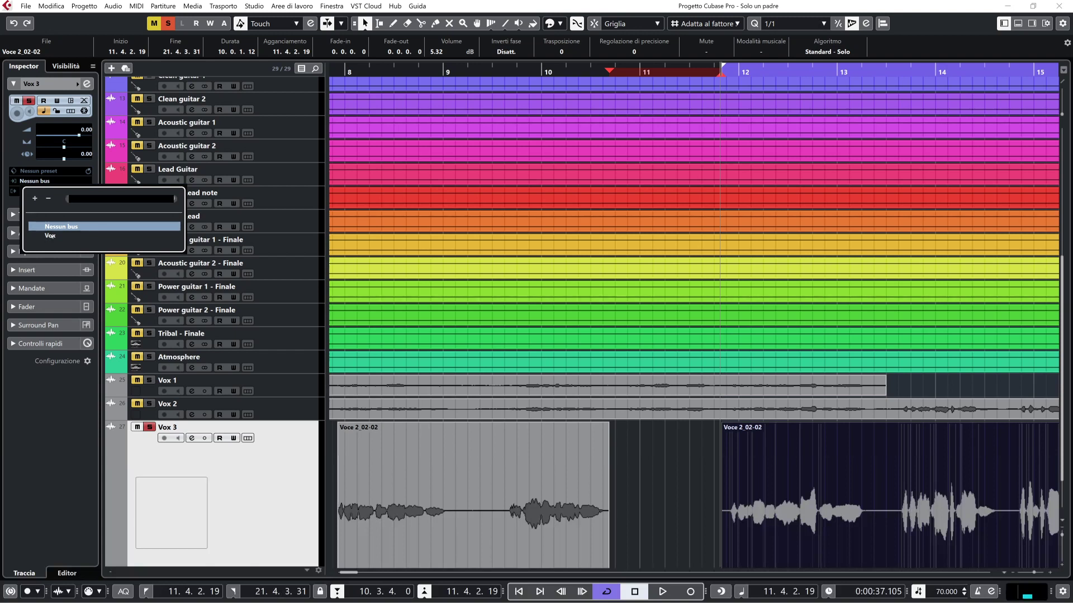
click(50, 235)
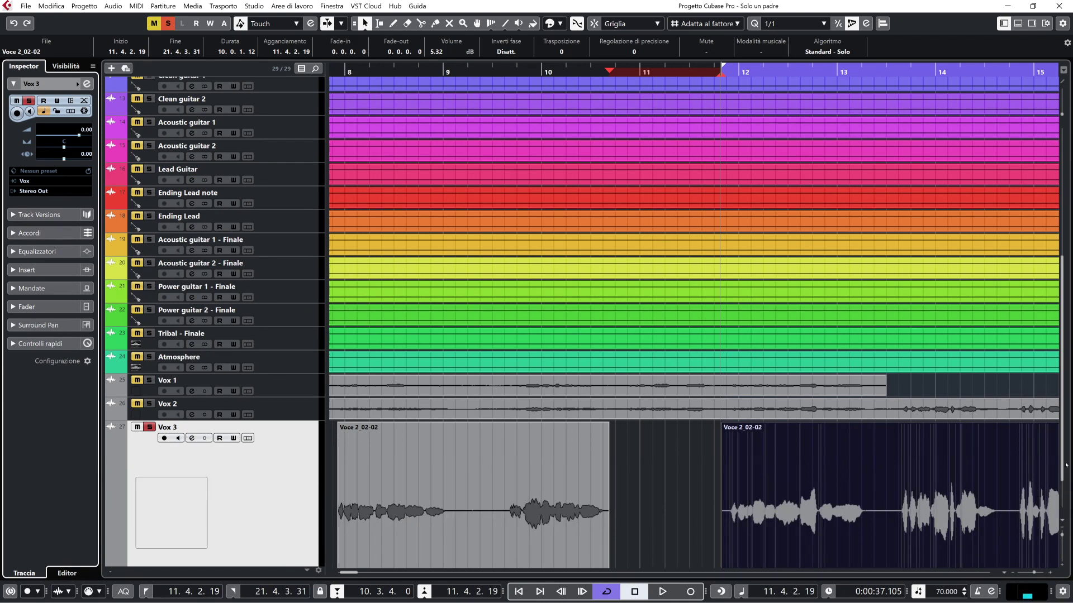
Check the incoming Vox signal by switching input monitoring on the Vox 3 track on and back off
scroll(1064, 472, down, 3)
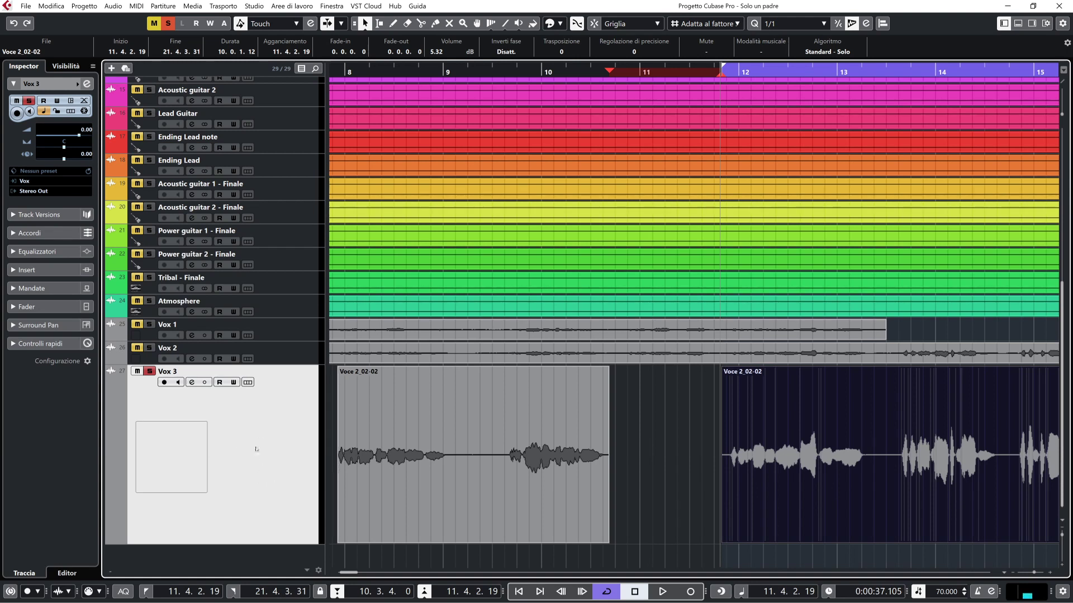
click(179, 383)
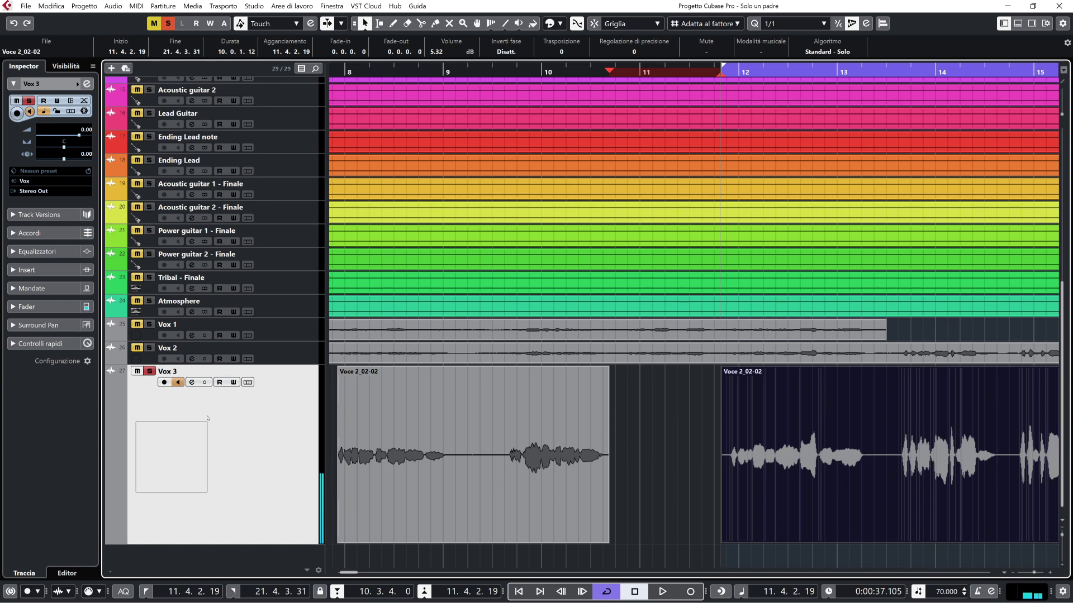
click(179, 384)
mouse_move(342, 449)
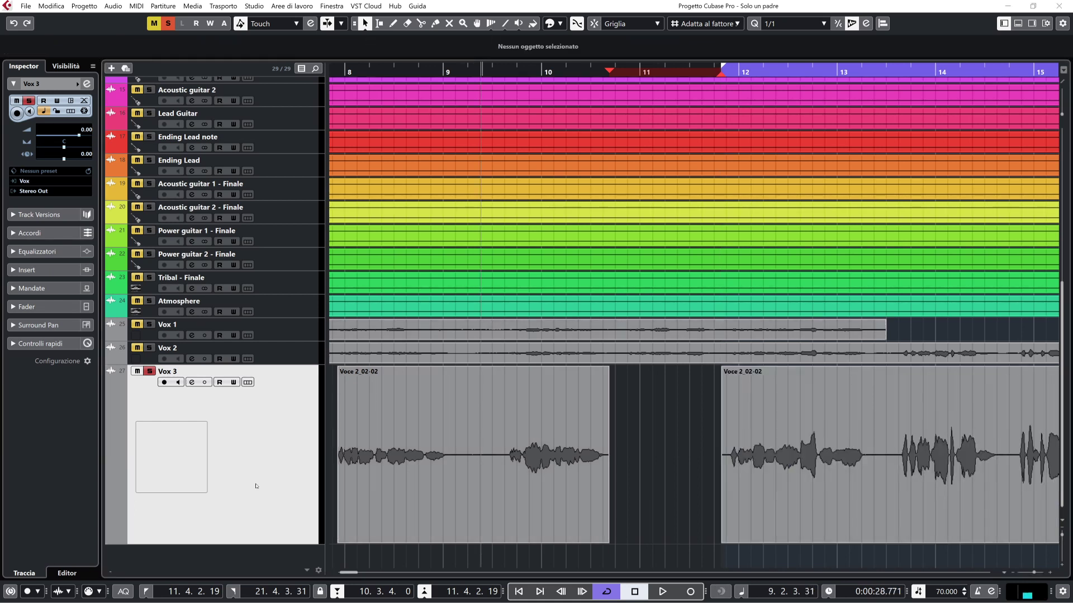
Arm Vox 3, record the missing phrase between the punch-in and punch-out points during playback, and disarm the track
click(164, 382)
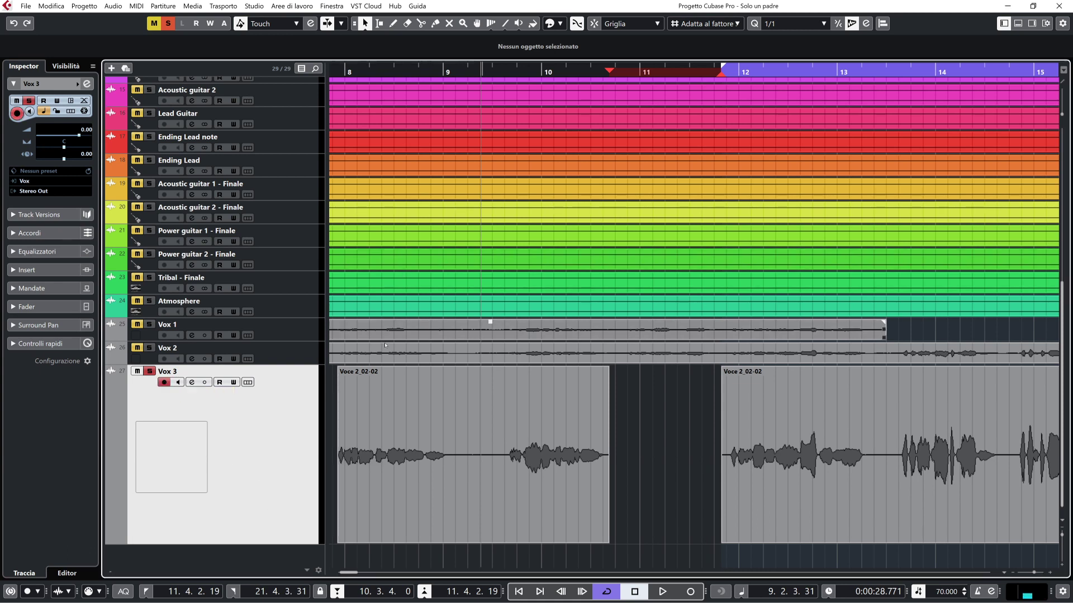
key(space)
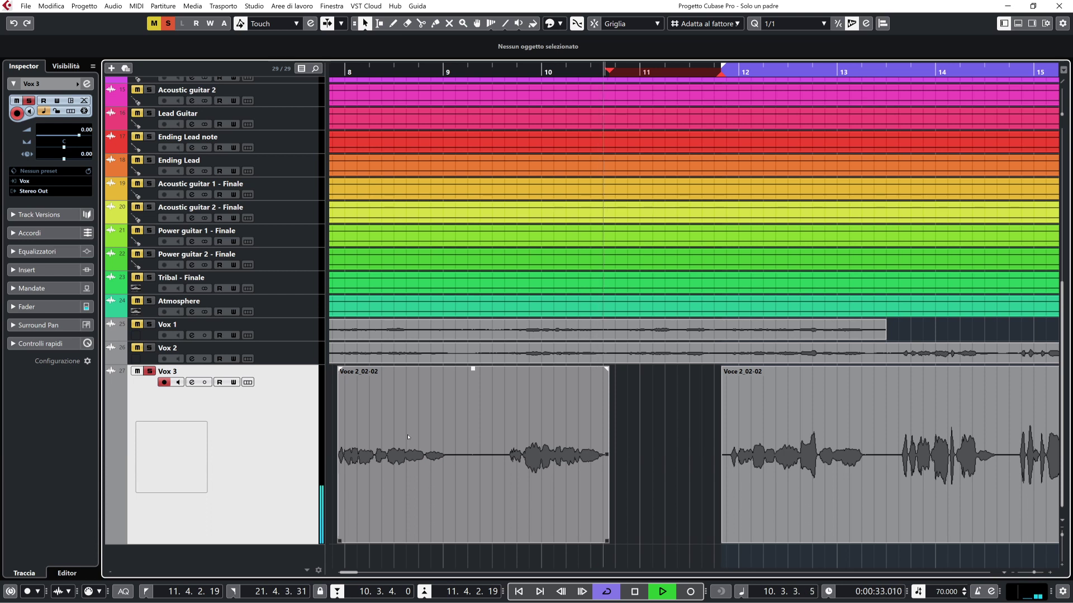
key(KP_Multiply)
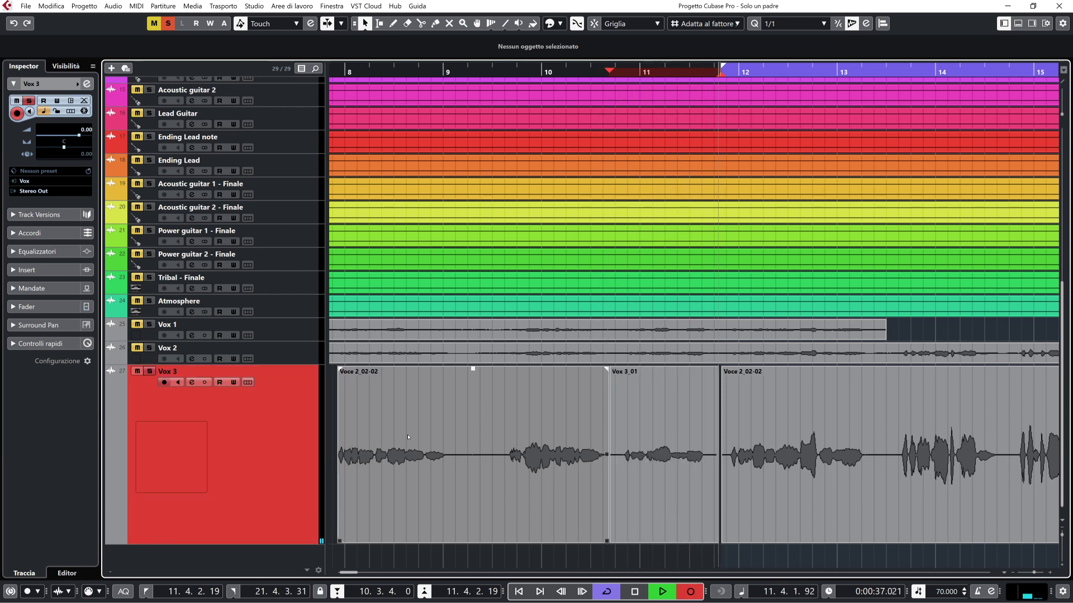
key(KP_Multiply)
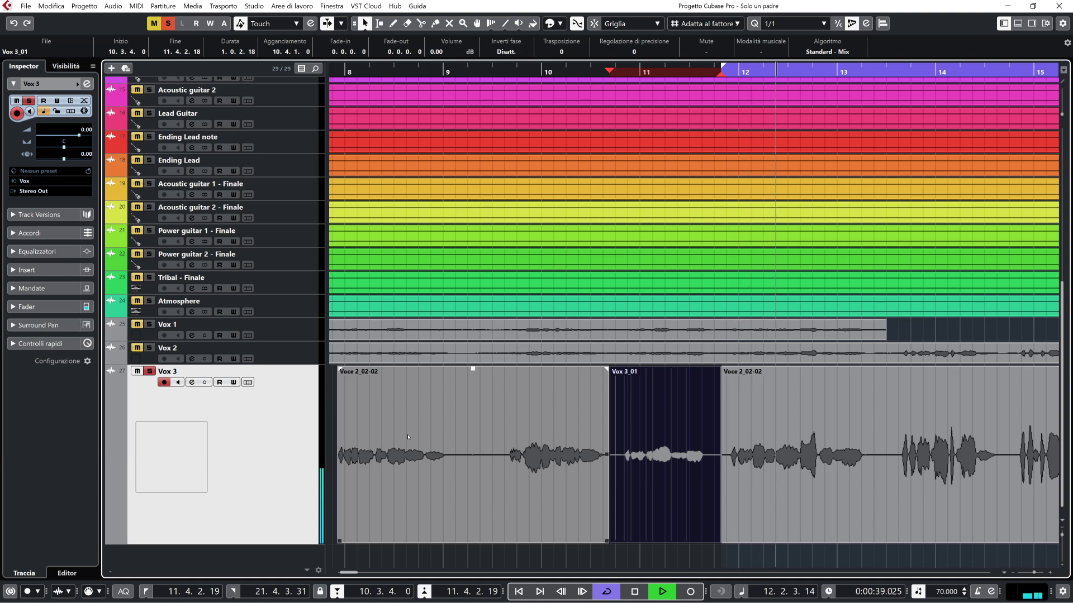
key(space)
click(164, 382)
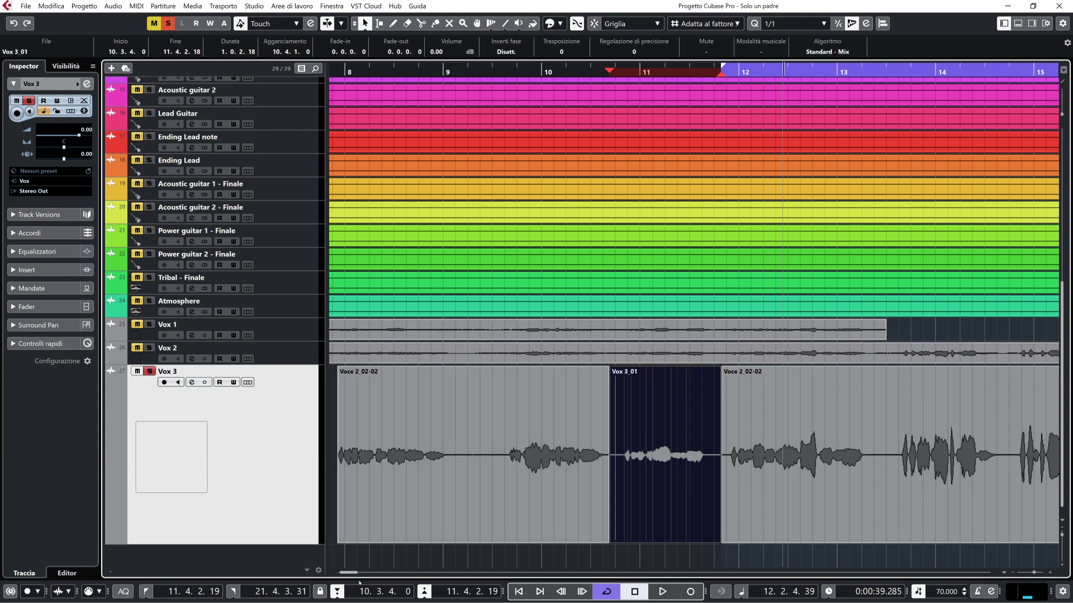
Disable the punch-in and punch-out points and play back the newly recorded phrase from about 9.3
click(337, 592)
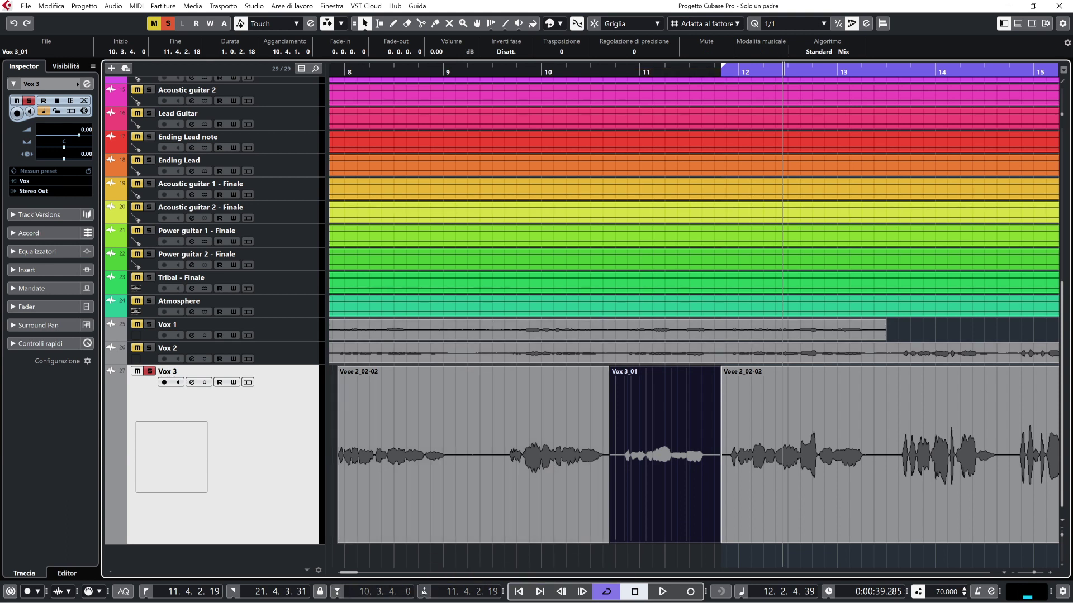
click(499, 69)
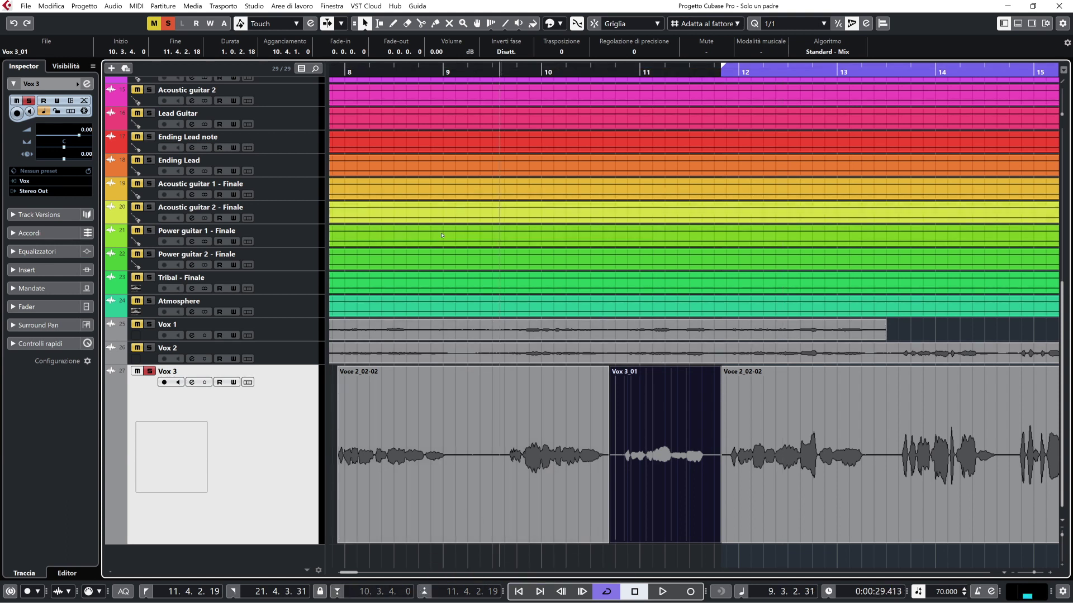
key(space)
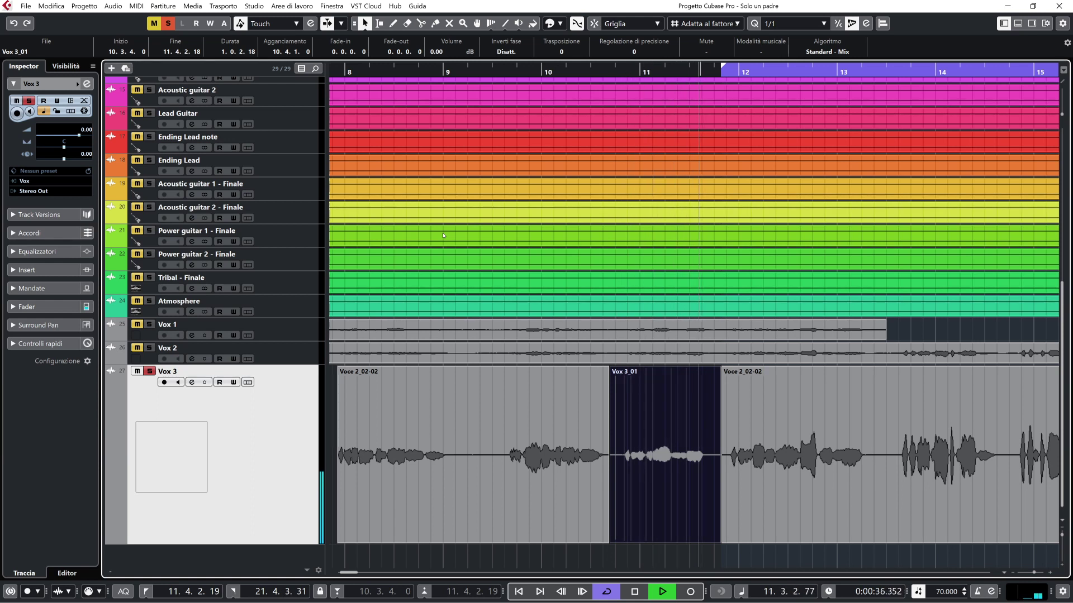
key(space)
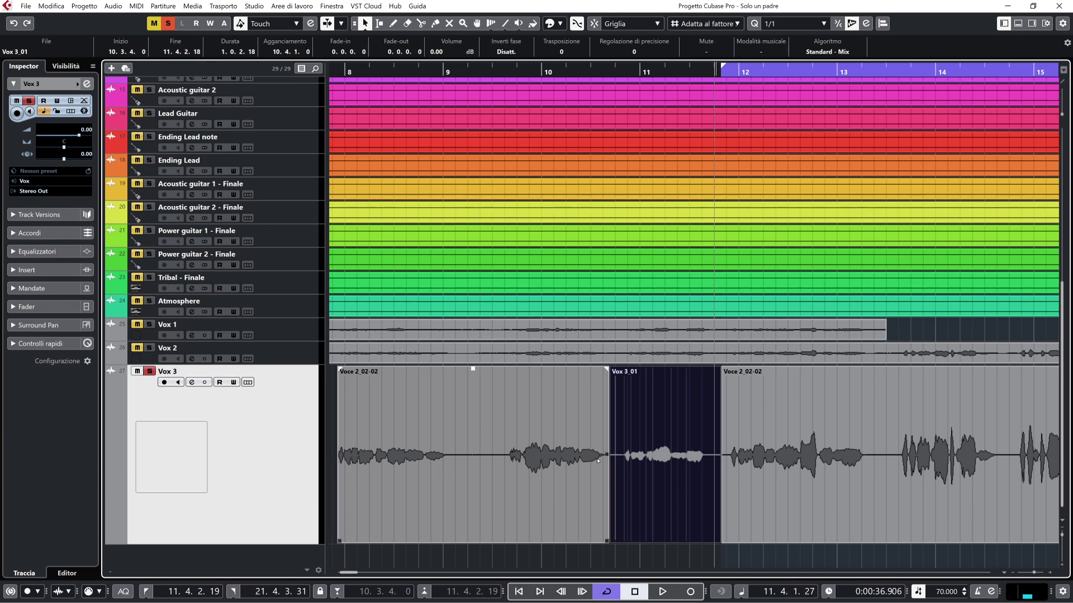
Delete the newly recorded Vox 3_01 take and undo the earlier cuts to restore the original Voce 2_02-02 event
key(Delete)
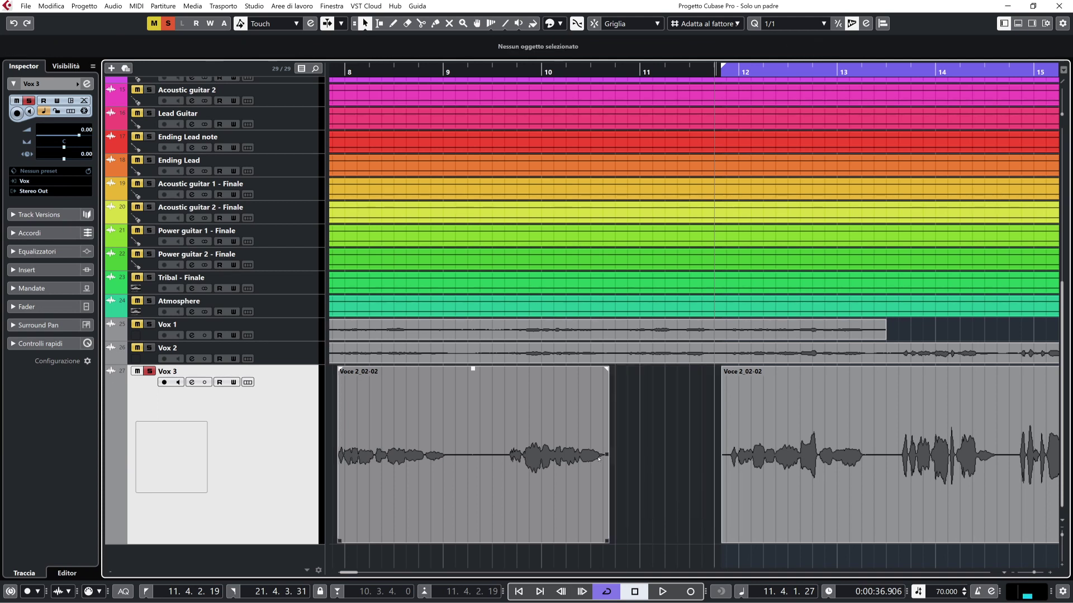
key(ctrl+z)
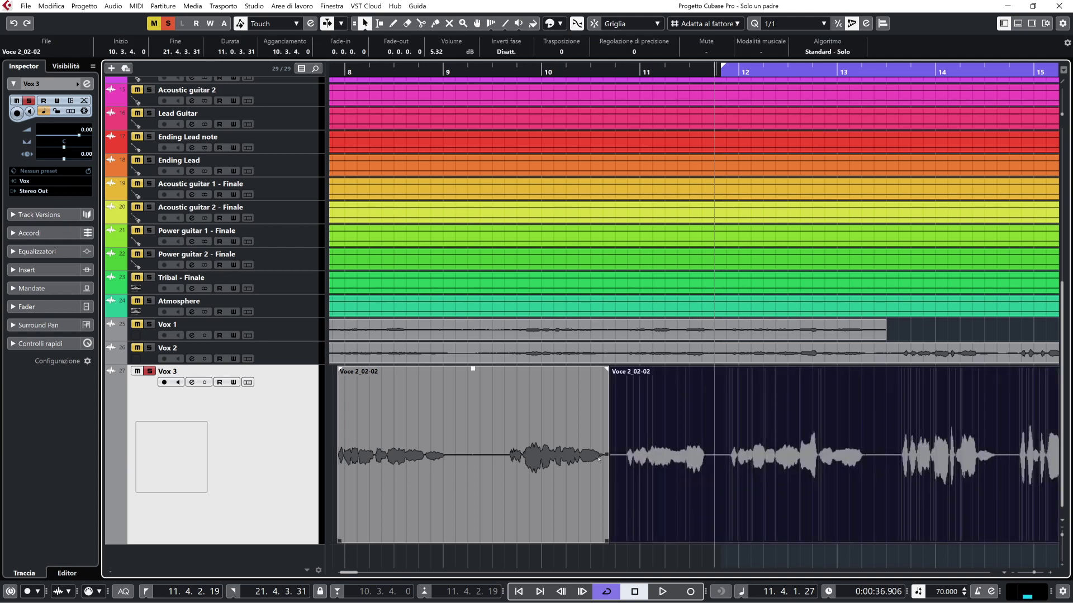
key(ctrl+z)
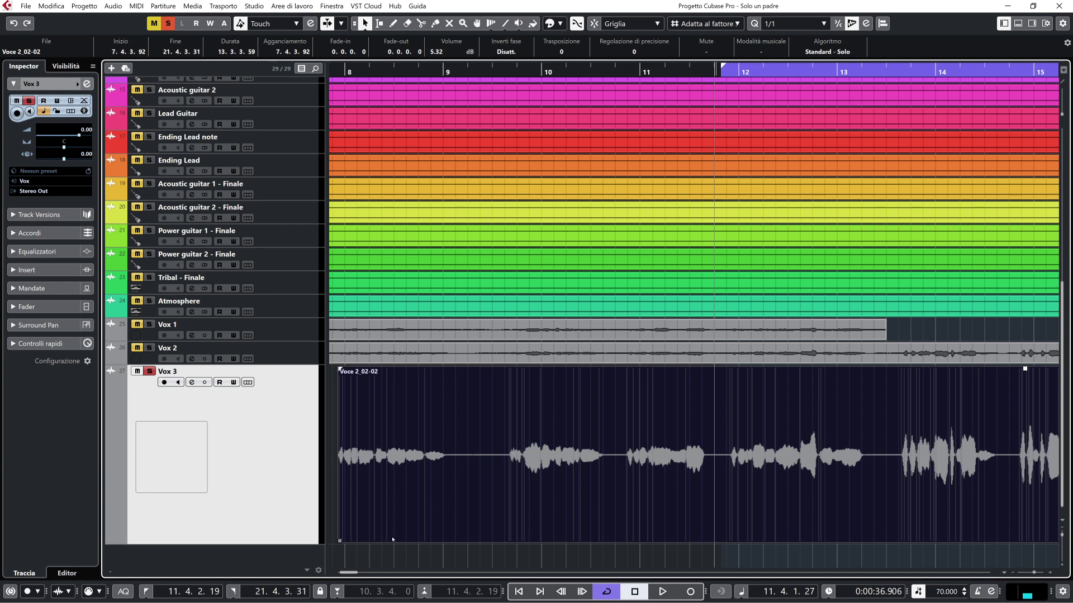
Open the Vox 3 event near bar 6 in the sample editor and enable VariAudio editing of its pitch segments
click(424, 71)
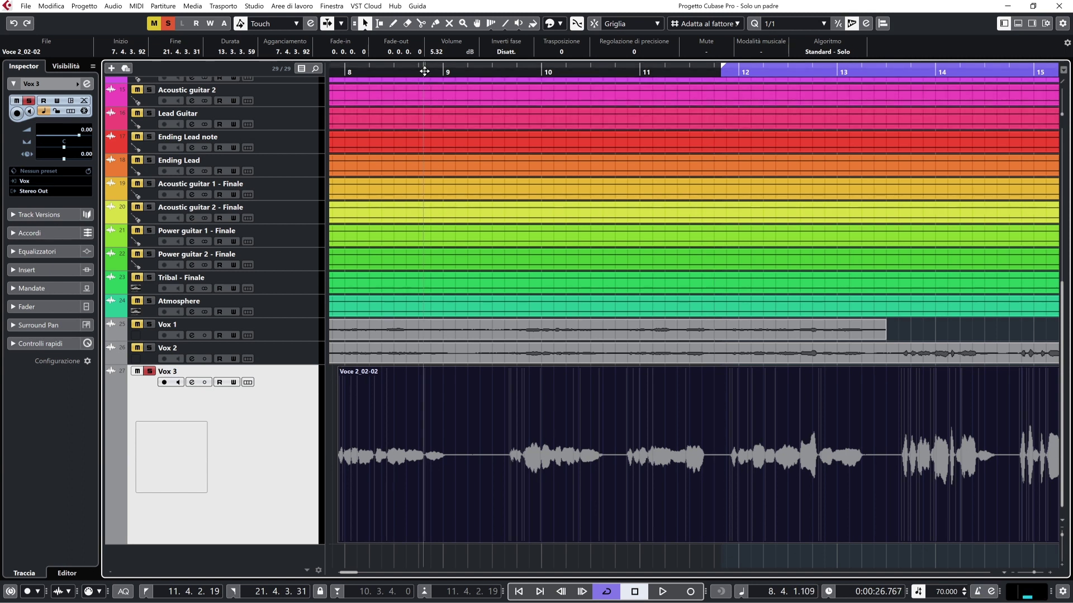
key(KP_Subtract)
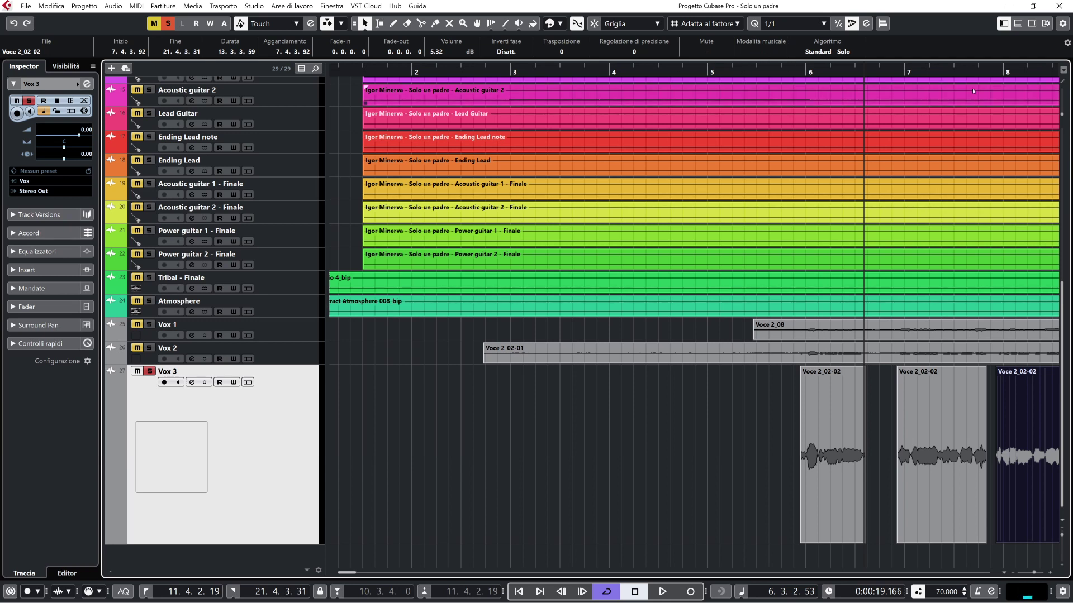
drag(1011, 71, 1011, 88)
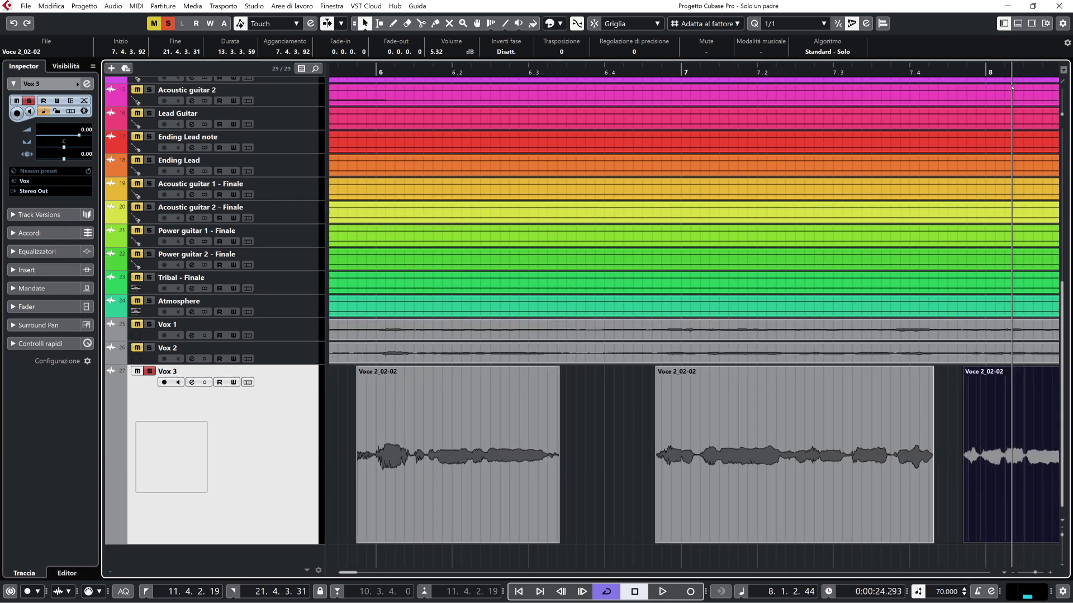
click(477, 412)
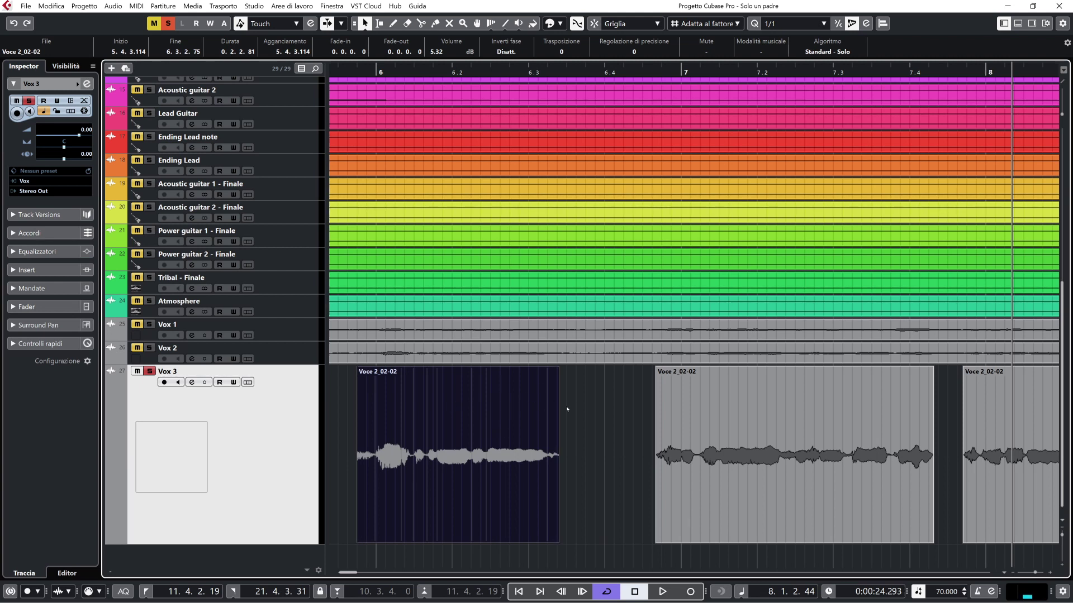
double_click(483, 422)
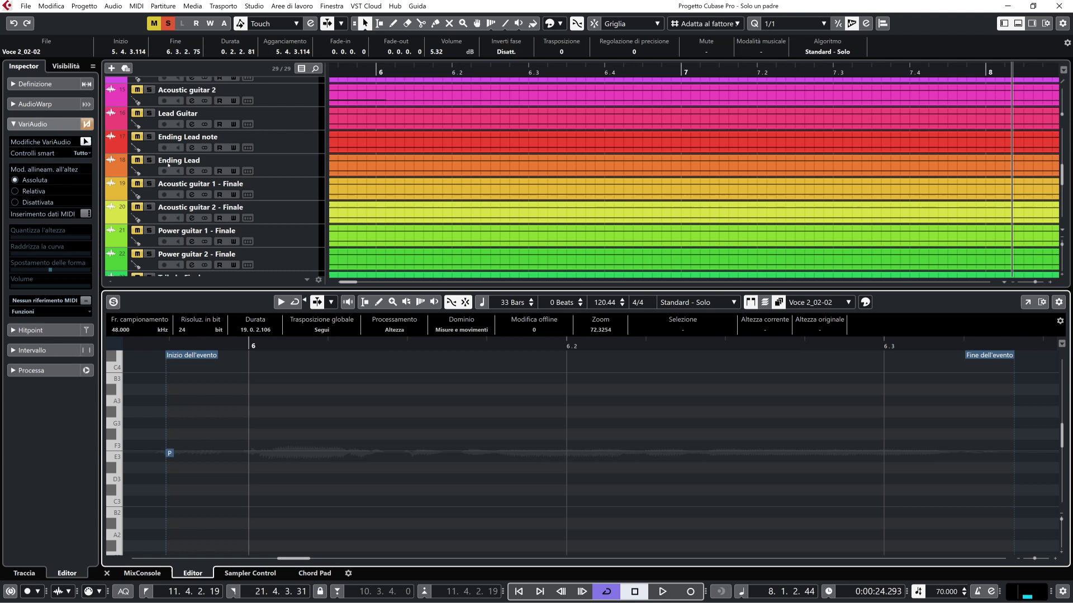
click(86, 141)
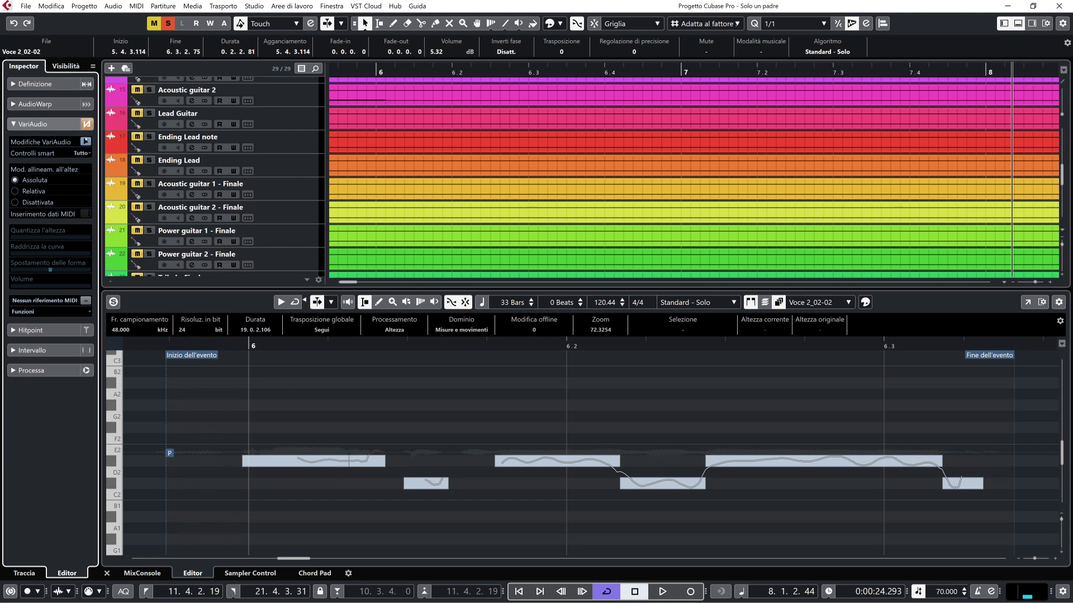
click(85, 141)
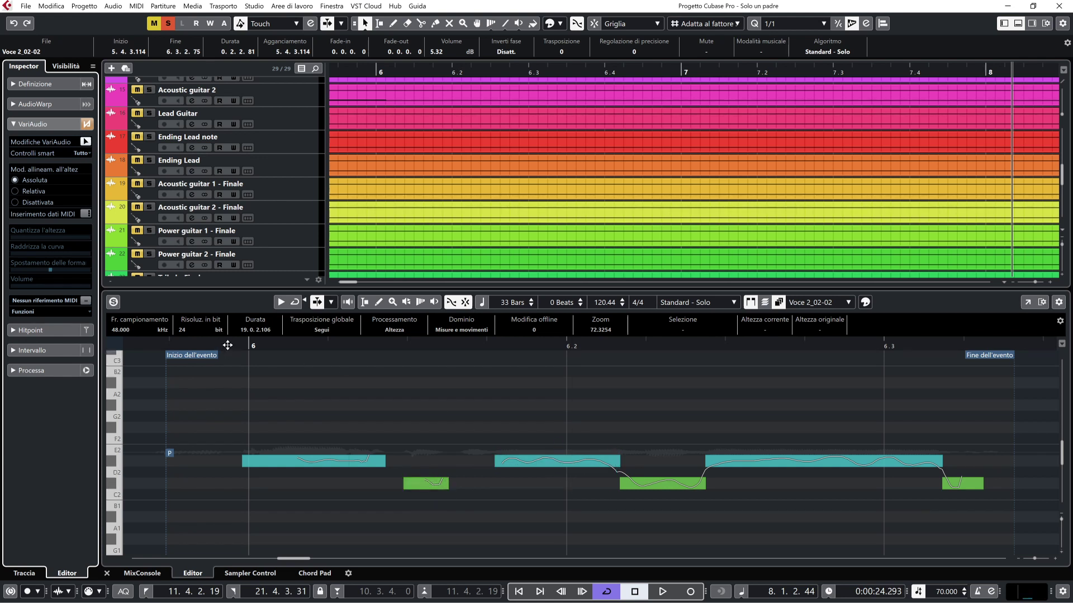
Play the VariAudio pitch segments from the start of the event and rewind to just before bar 6
click(228, 345)
key(space)
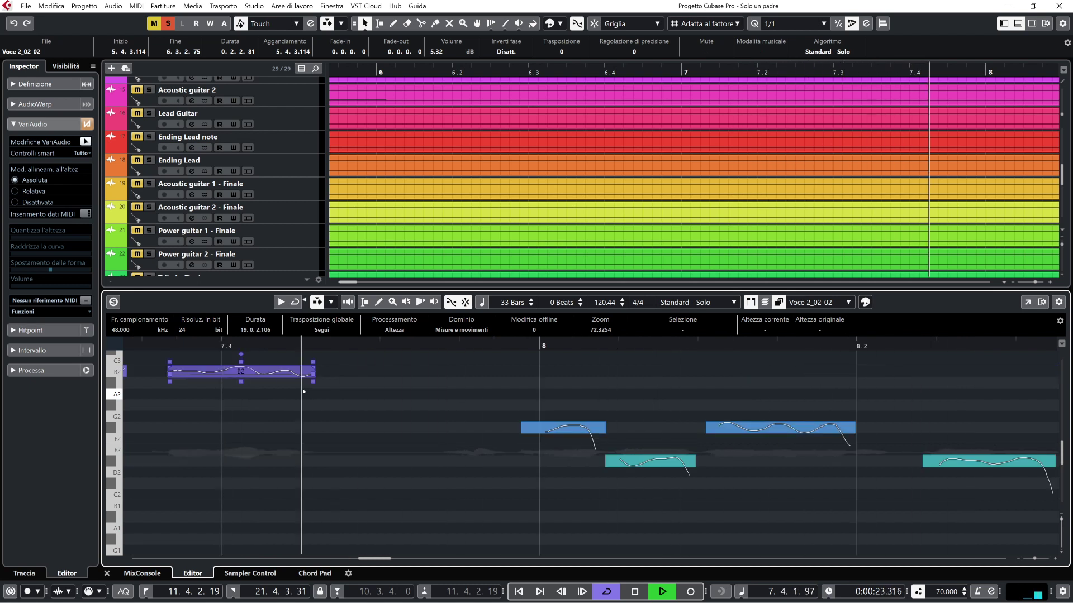
key(space)
key(KP_Subtract)
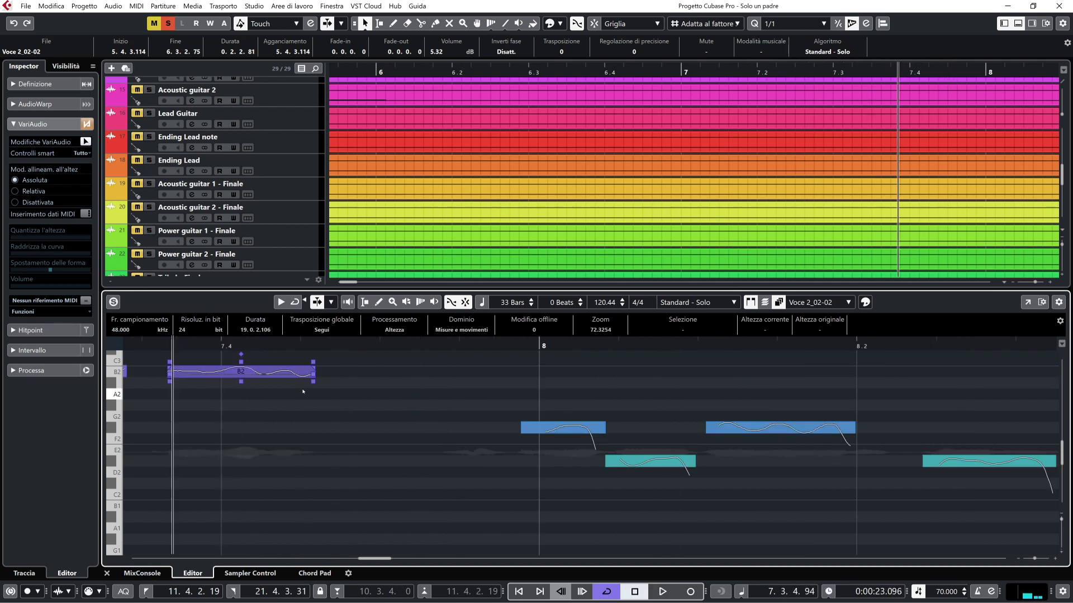
key(KP_Subtract)
key(KP_Subtract)
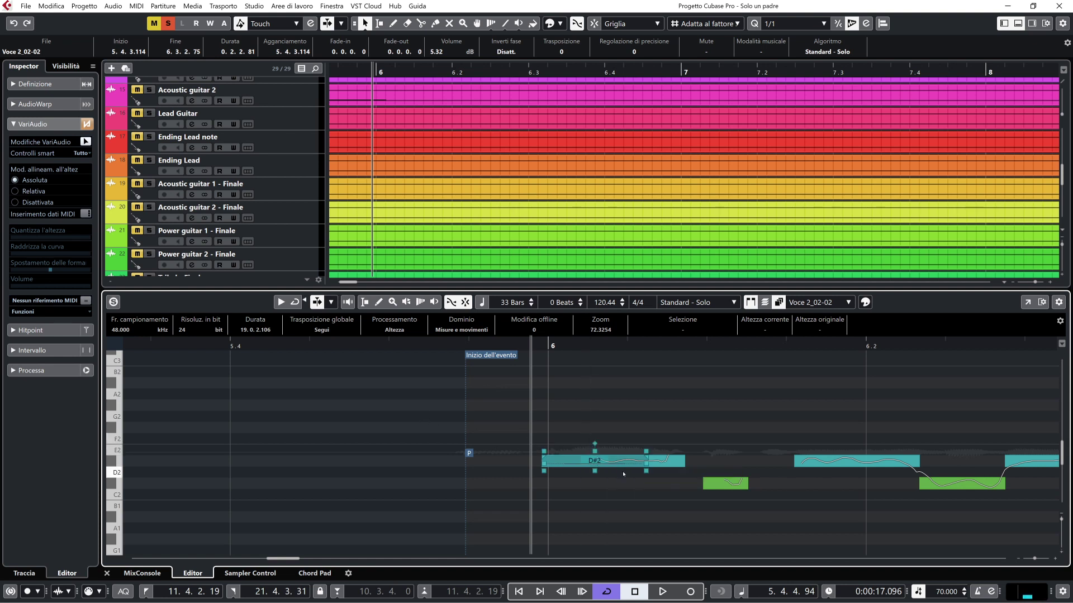
Set the pitch snap mode to Disattivata, retuning the first bar 6 segment to D2 +50% and the low one just after 6.2 to C#2 -45%
click(576, 460)
mouse_move(577, 462)
mouse_down()
mouse_move(580, 450)
mouse_move(581, 484)
mouse_move(586, 456)
mouse_up()
key(Delete)
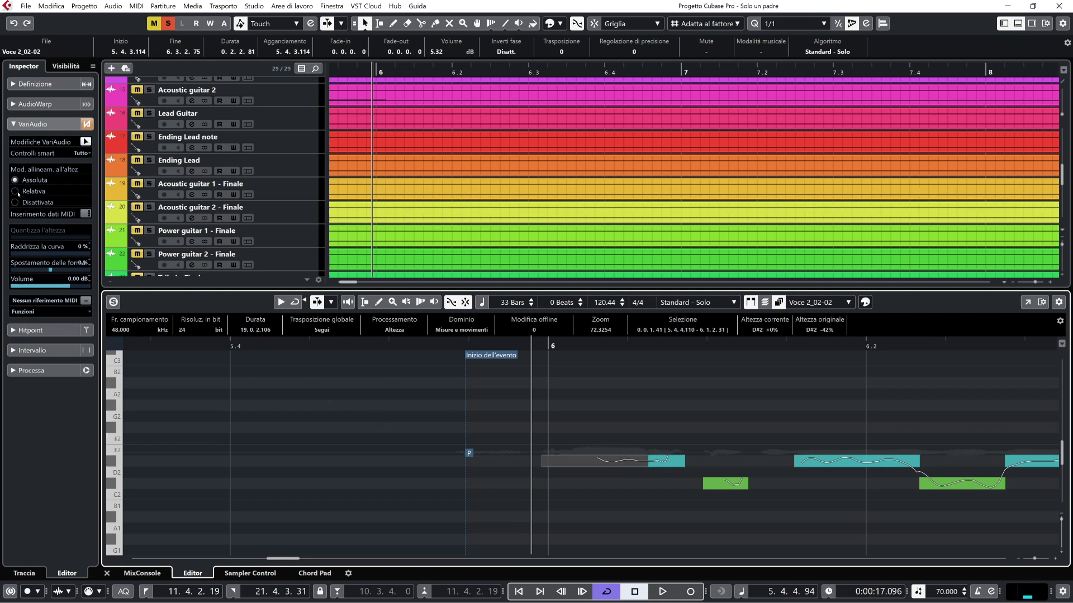
click(16, 202)
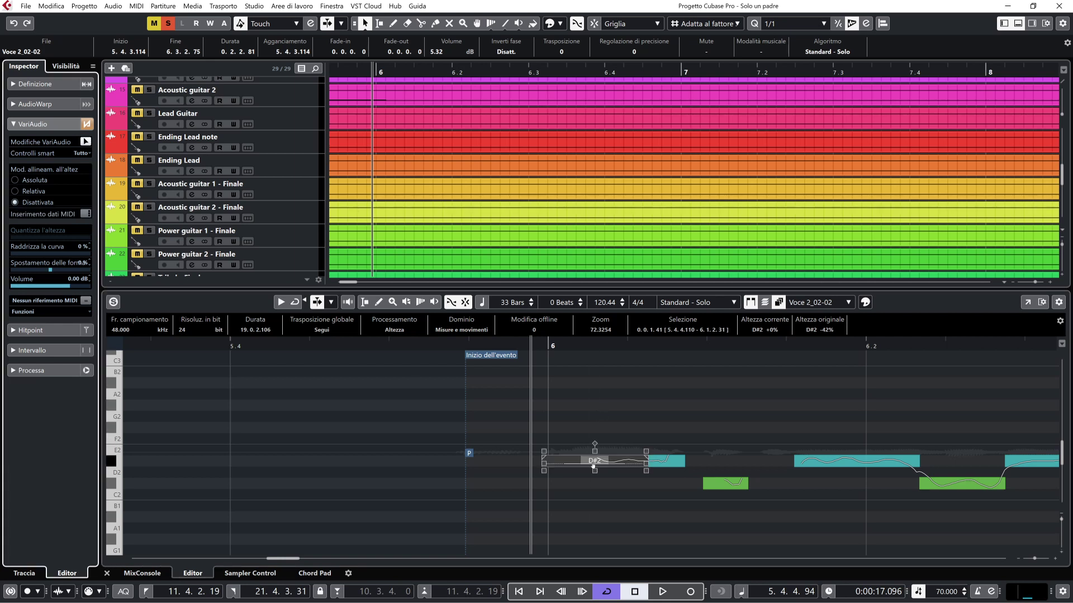
drag(583, 460, 584, 465)
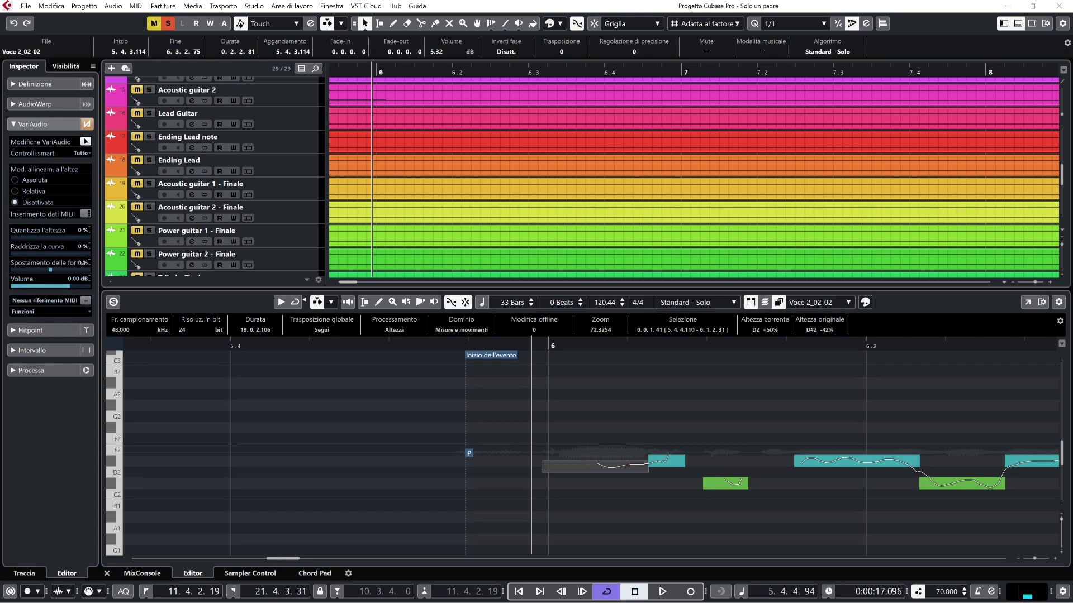
drag(941, 484, 938, 491)
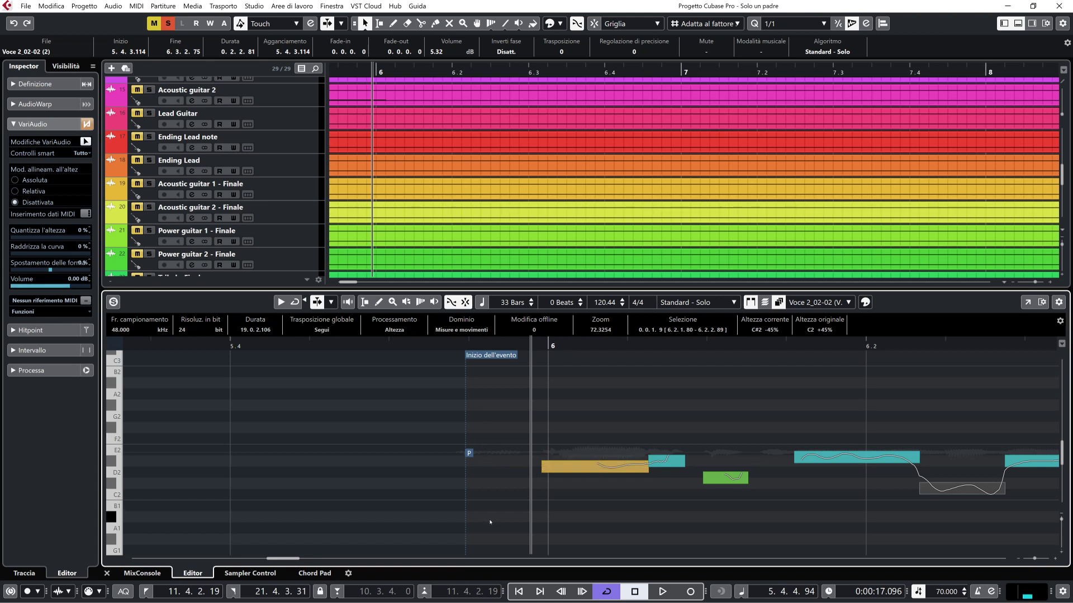
Play back the retuned phrase around bar 6 and inspect its first pitch segments
key(space)
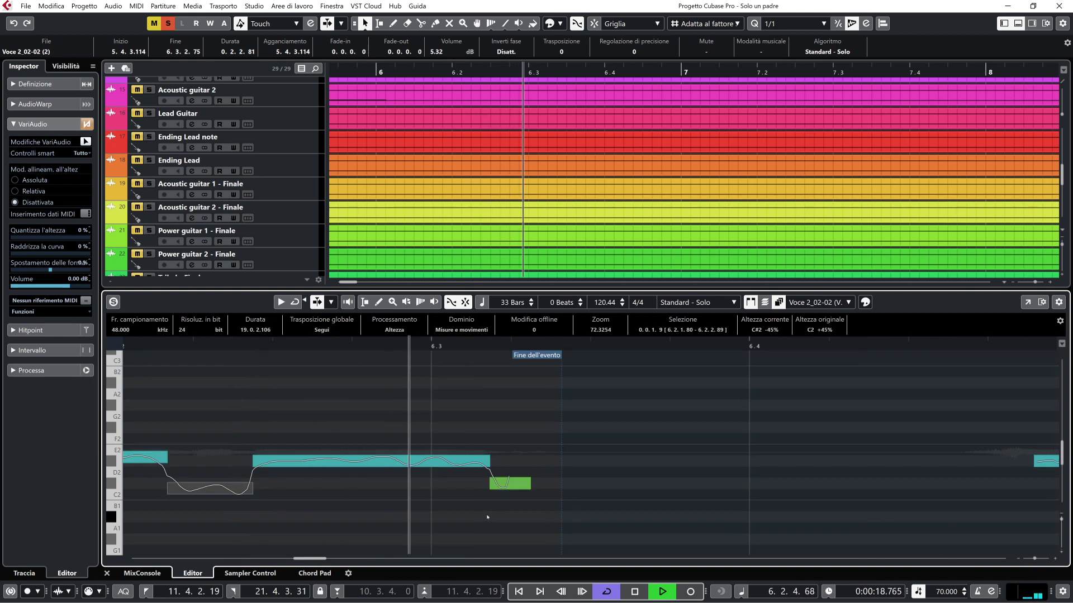
key(space)
key(space)
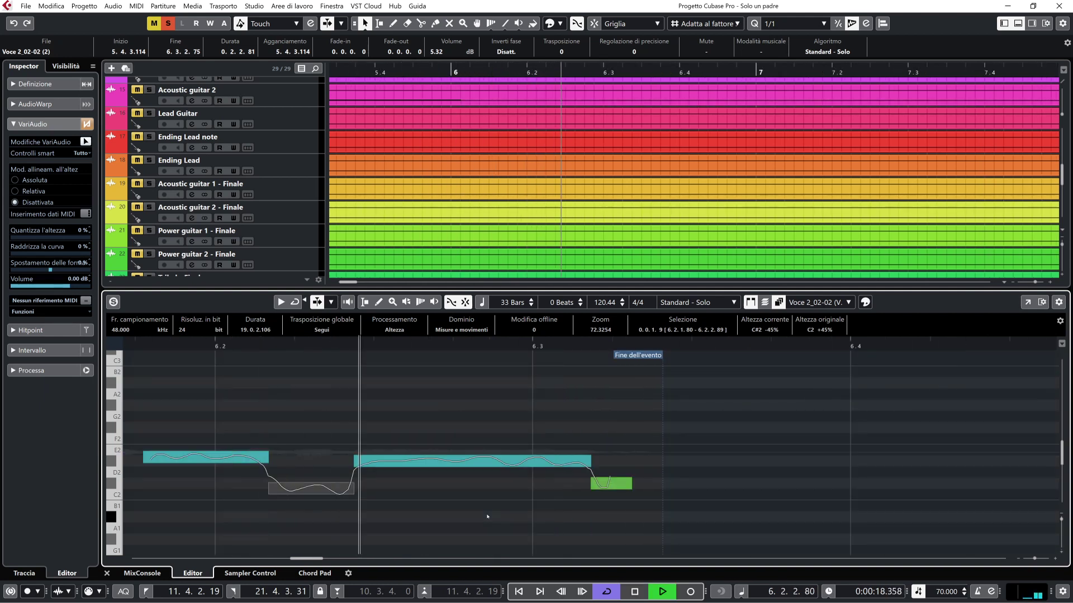
key(space)
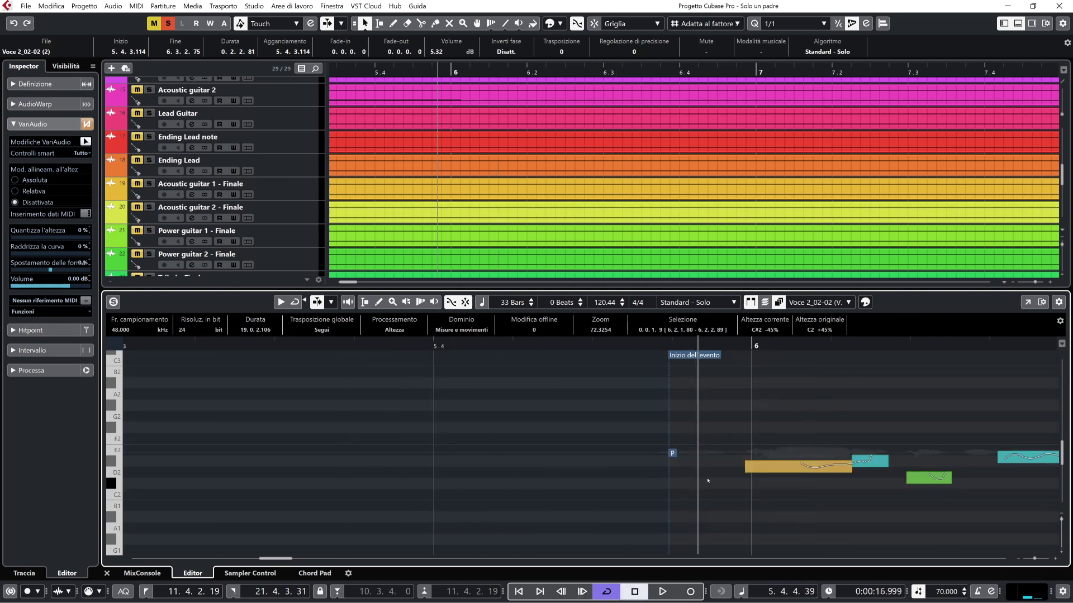
mouse_move(784, 473)
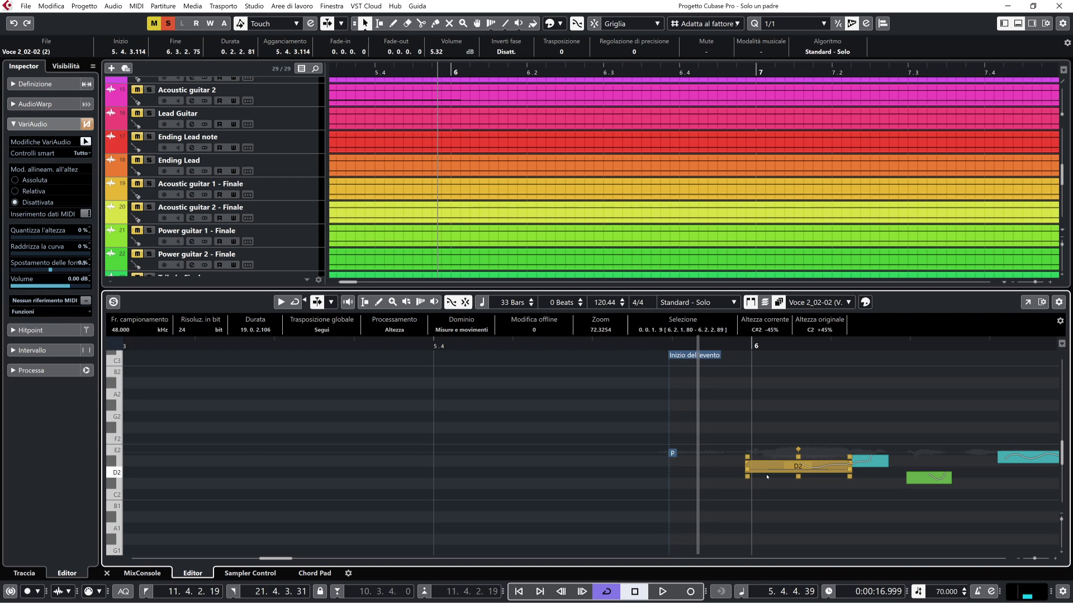
click(854, 458)
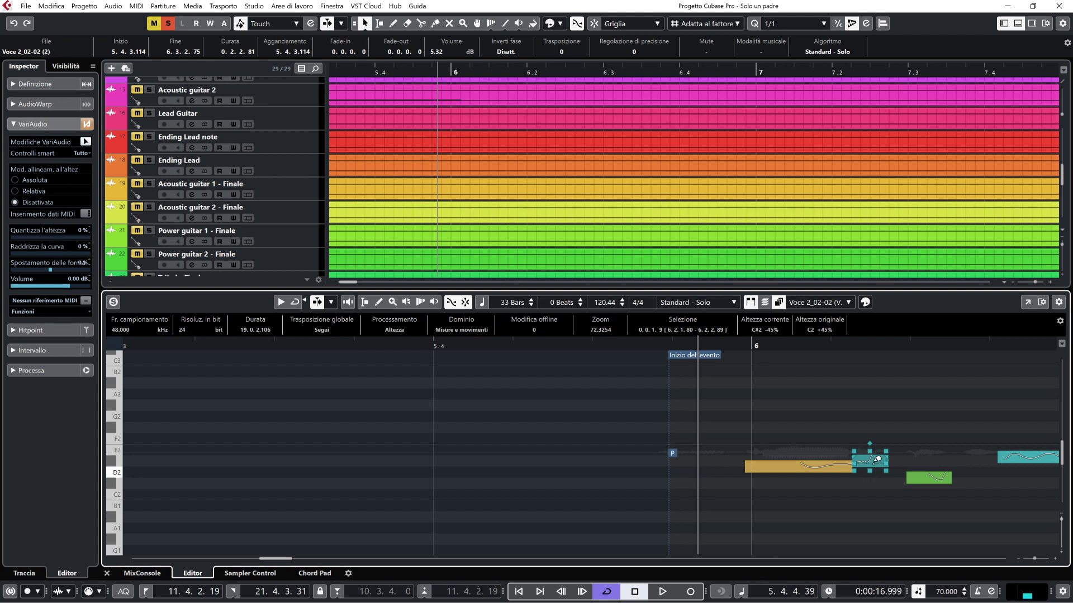
click(900, 465)
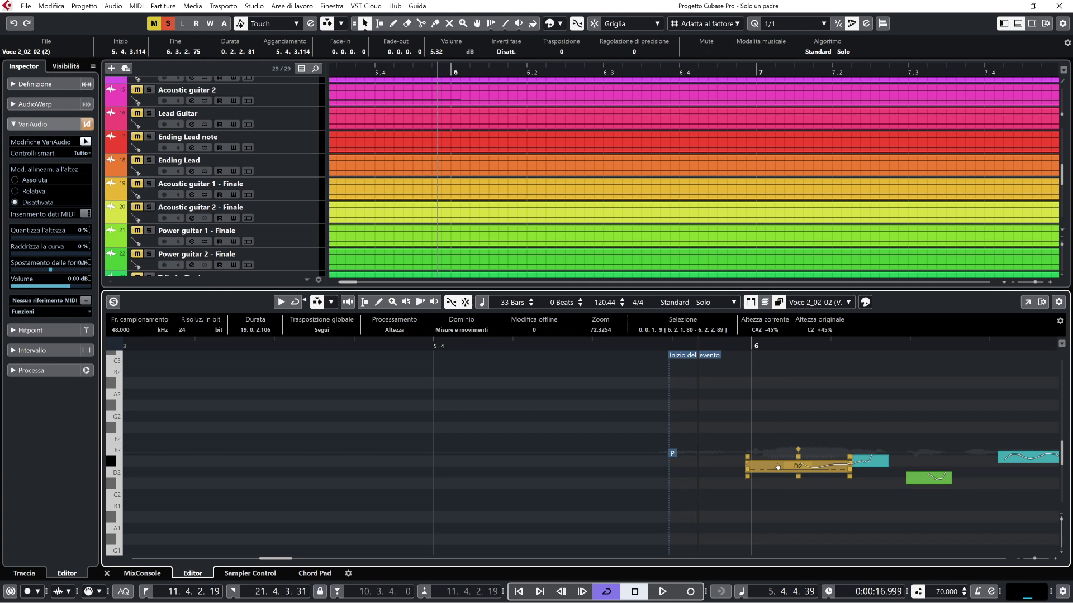
Retune the first bar 6 segment to D#2 -15%, snap it to D#2 +0% in Assoluta mode, and move it to D2 +40% in Disattivata mode
drag(777, 466, 777, 462)
drag(778, 459, 777, 464)
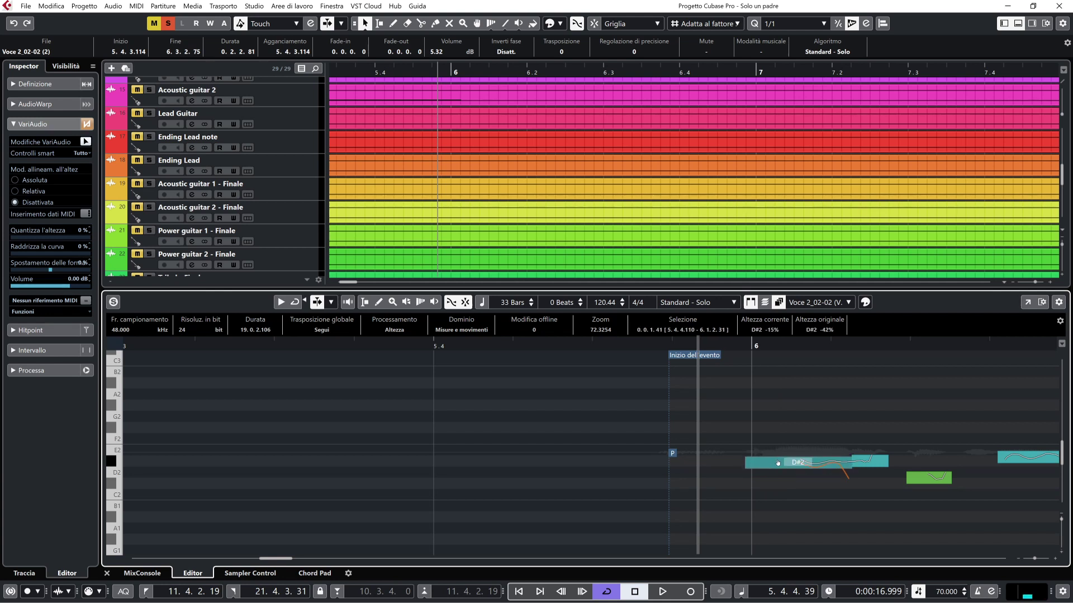
click(14, 180)
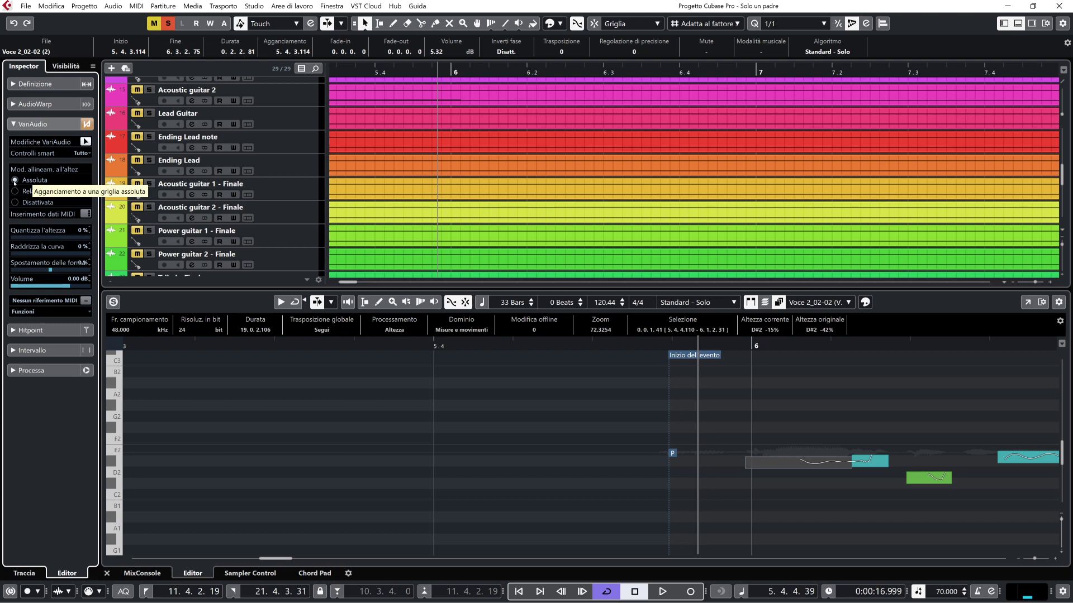
mouse_move(771, 462)
mouse_down()
mouse_move(770, 450)
mouse_move(772, 471)
mouse_move(773, 460)
mouse_up()
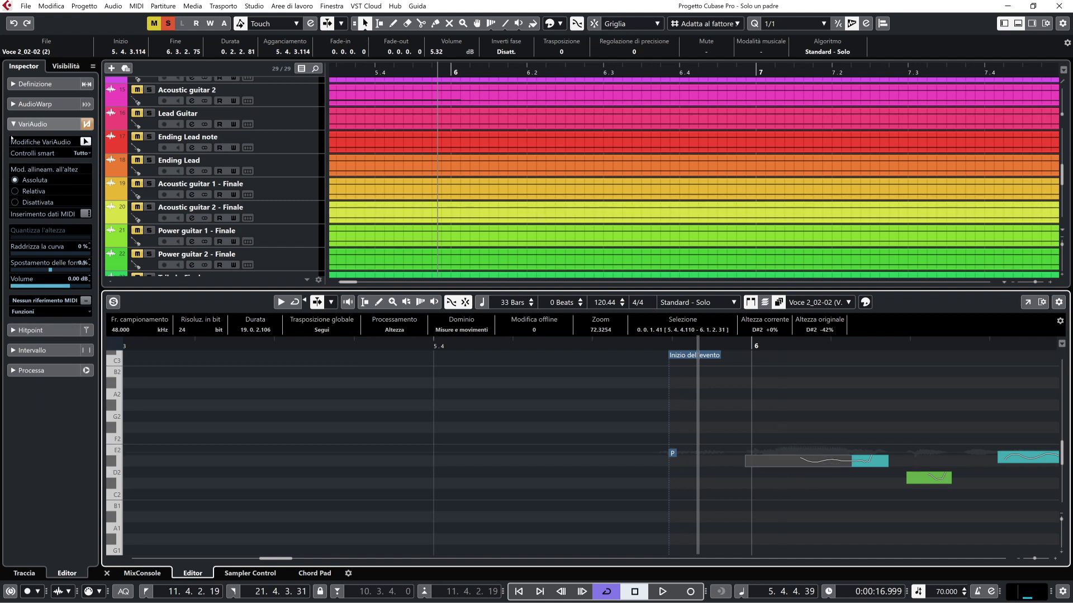
click(15, 202)
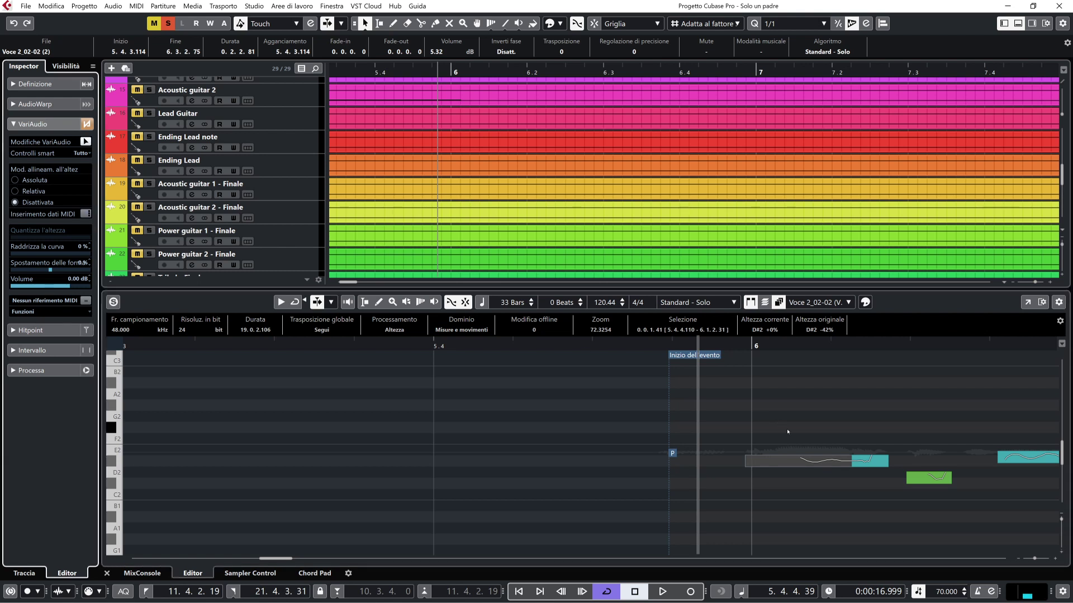
drag(782, 463, 783, 470)
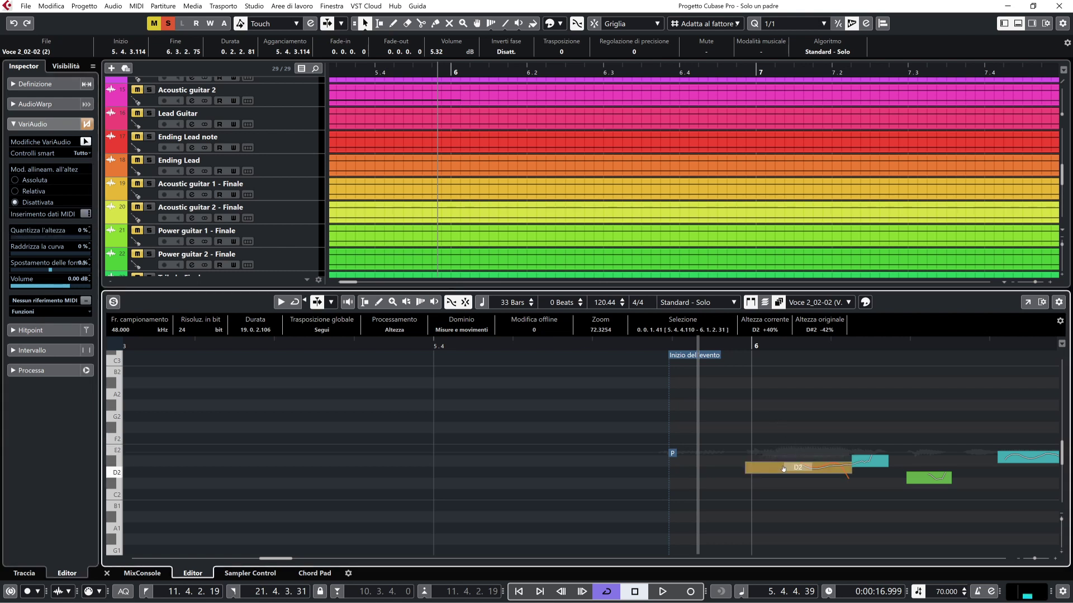
Set the pitch snap mode to Assoluta and quantize the pitch of the first three segments around bar 6 to 100%
click(15, 180)
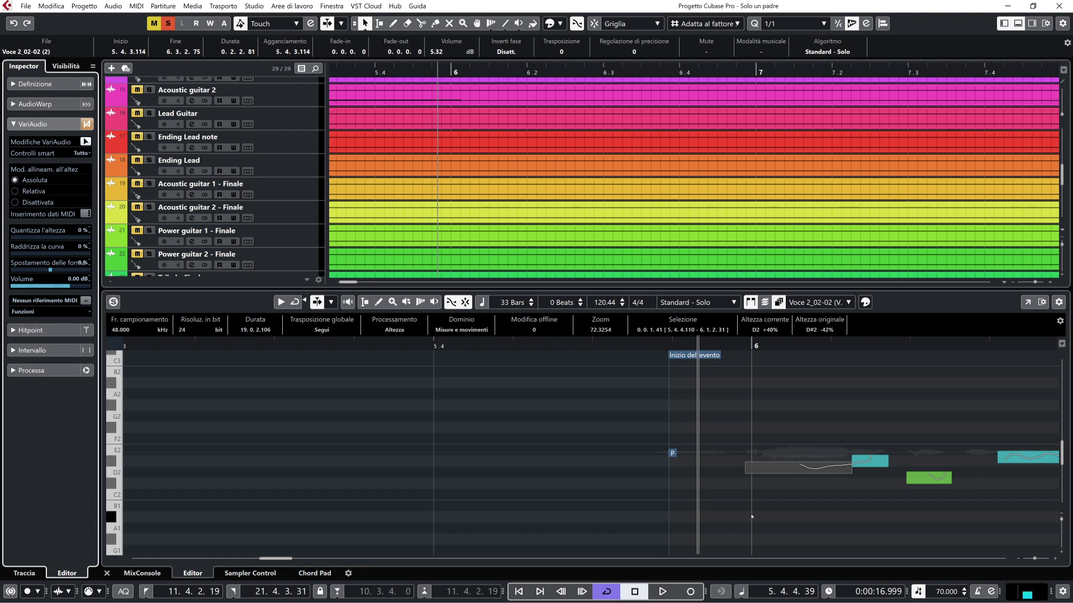
drag(713, 531, 977, 413)
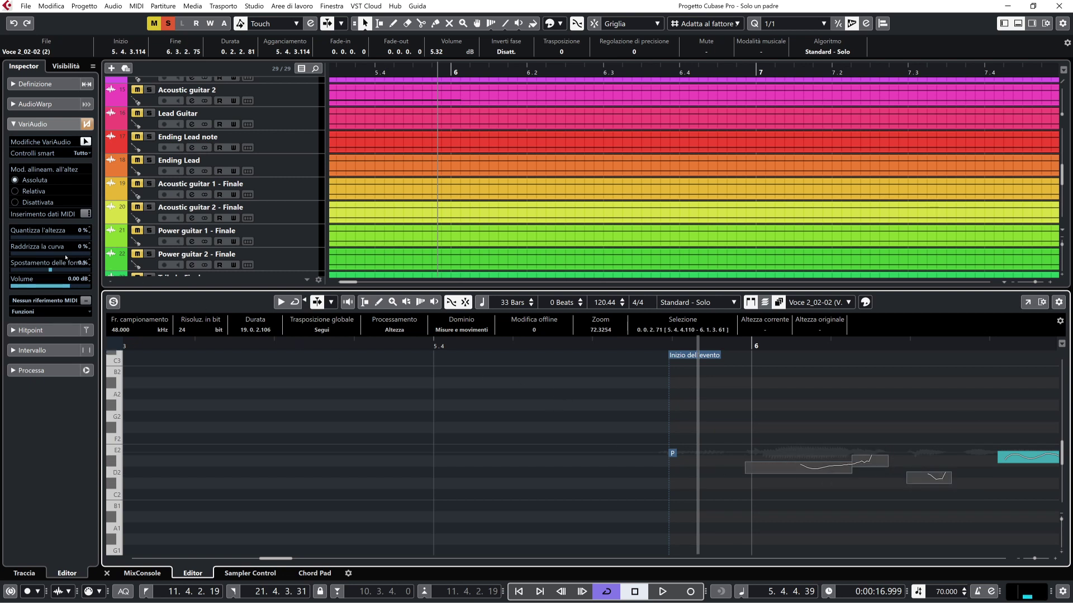
click(21, 239)
drag(22, 239, 123, 245)
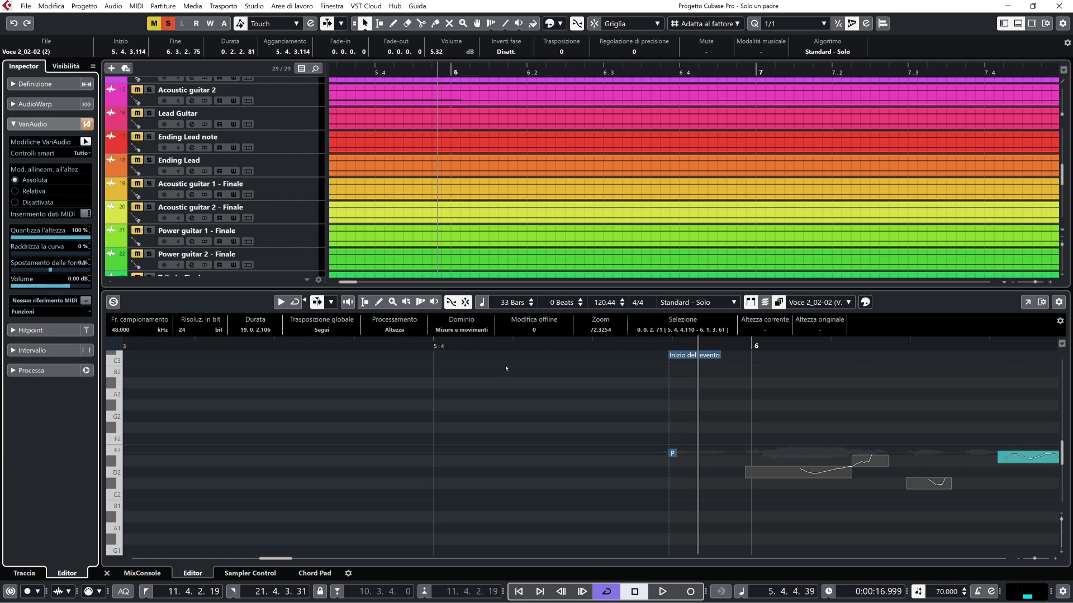
Inspect the quantized segments around bar 6, play back the phrase, and rewind to before the start of the event
click(815, 509)
click(805, 473)
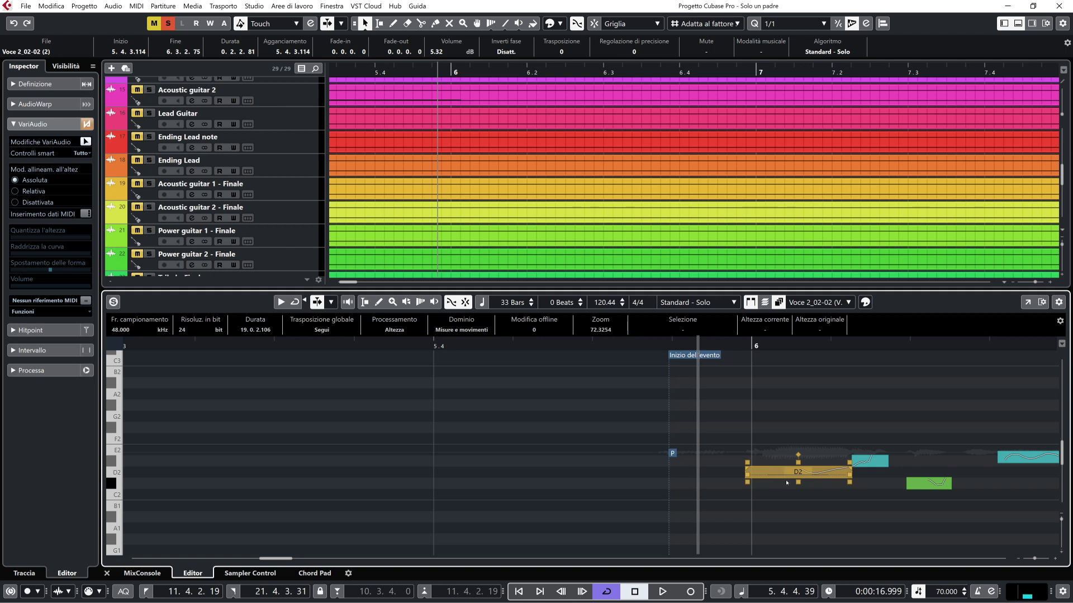
click(876, 462)
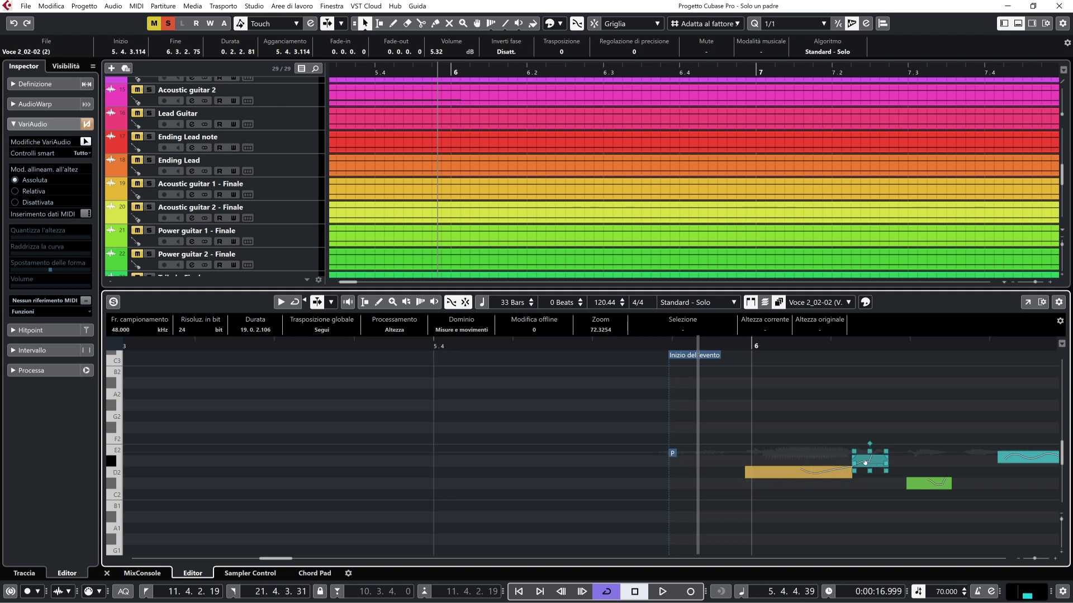
click(771, 475)
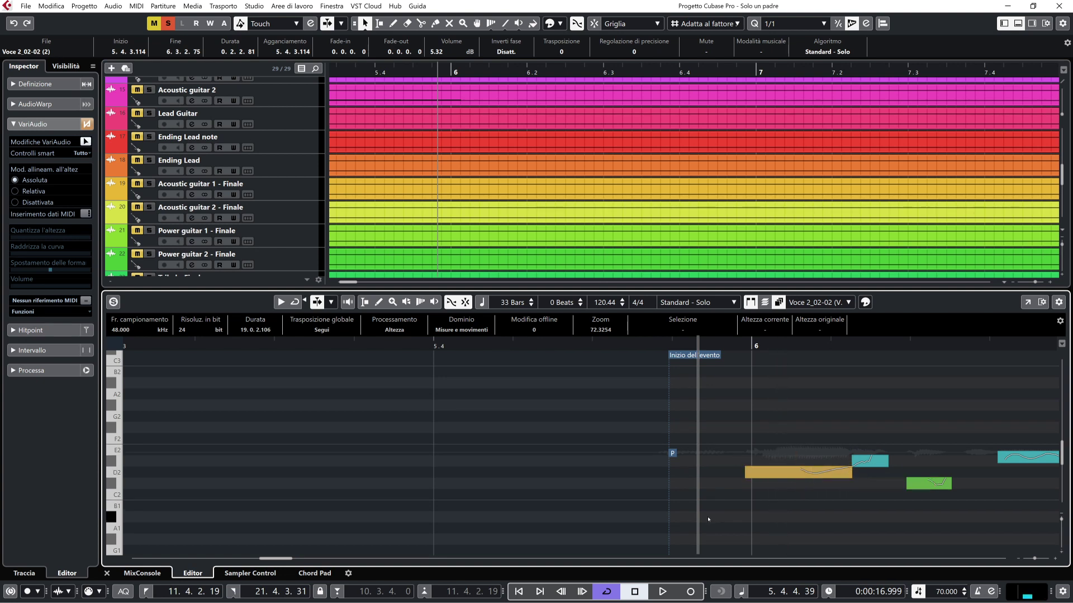
key(space)
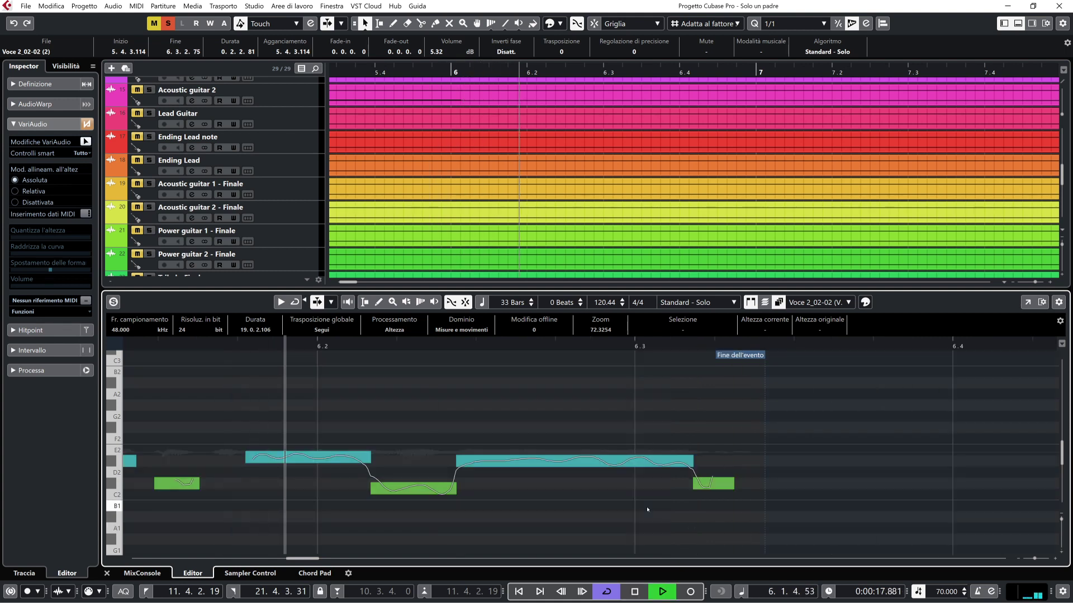
key(space)
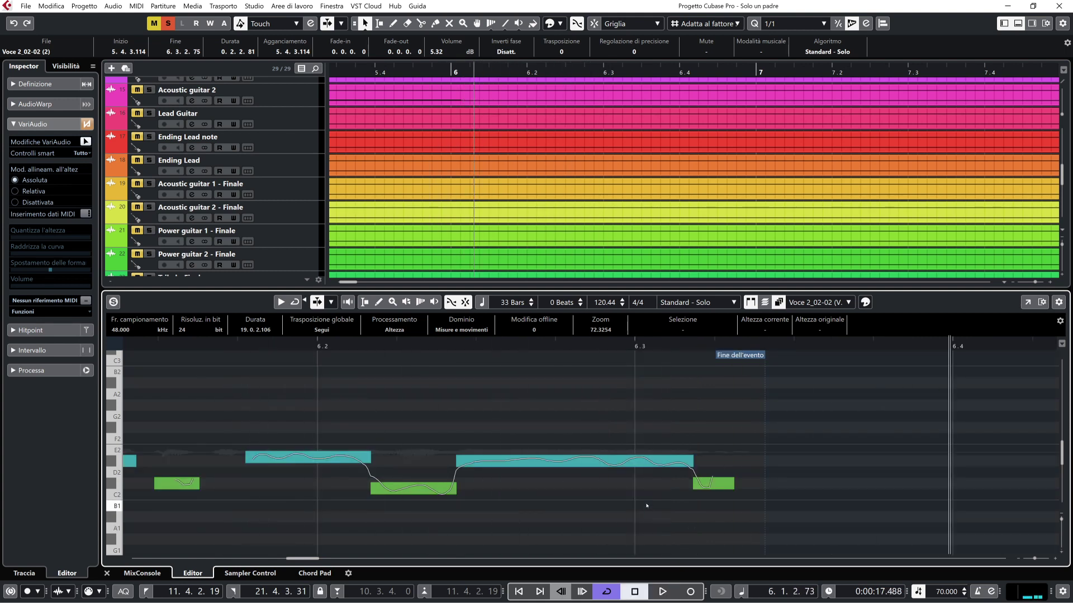
key(KP_Subtract)
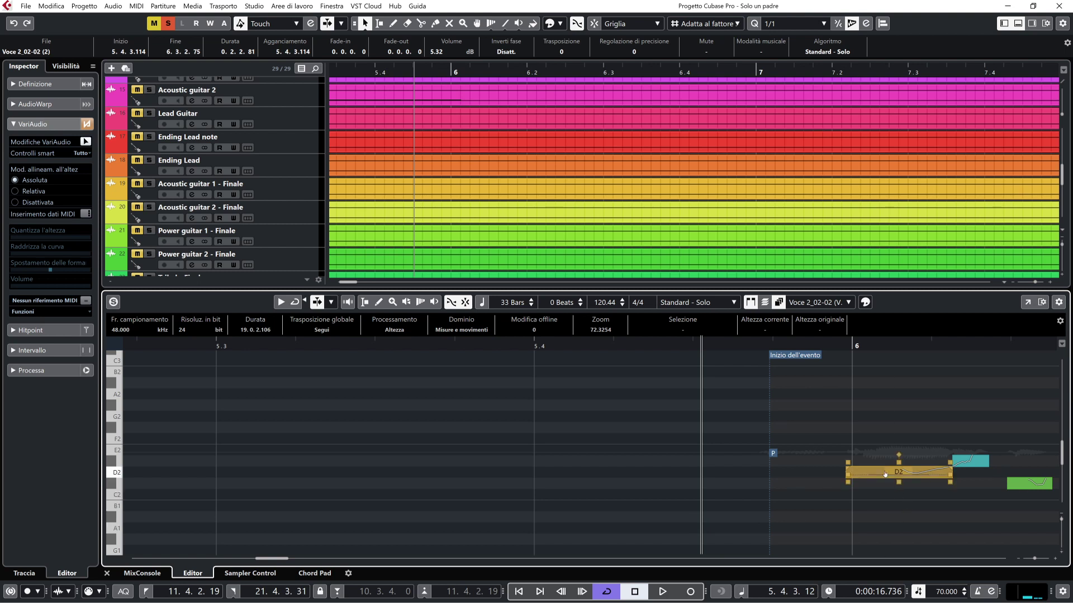
Retune the first bar 6 segment to D#2 +0% and check the following segments past 6.2
drag(879, 472, 880, 461)
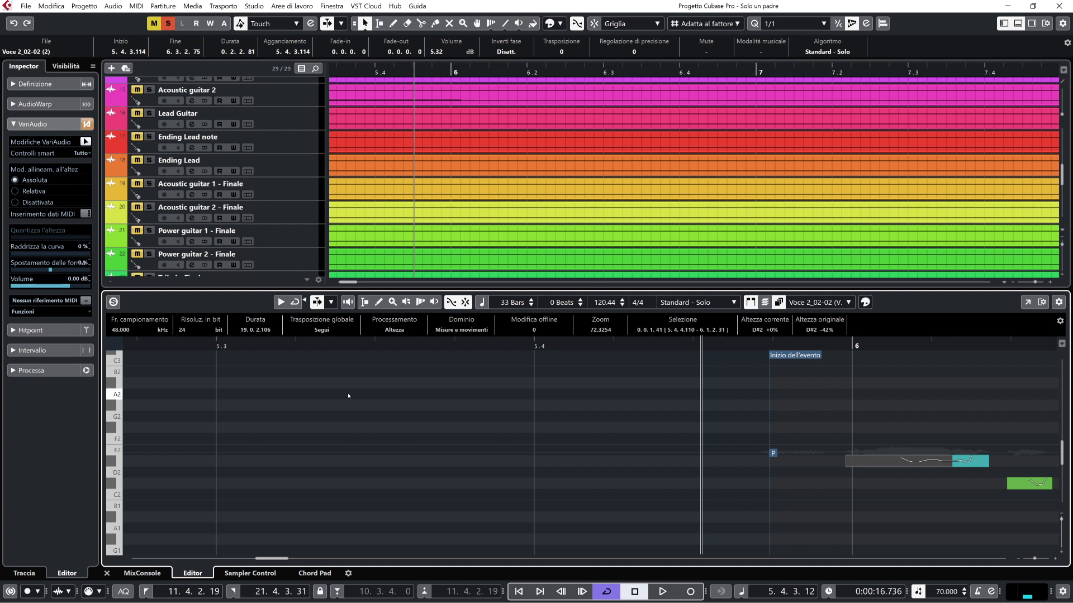
click(970, 462)
click(920, 489)
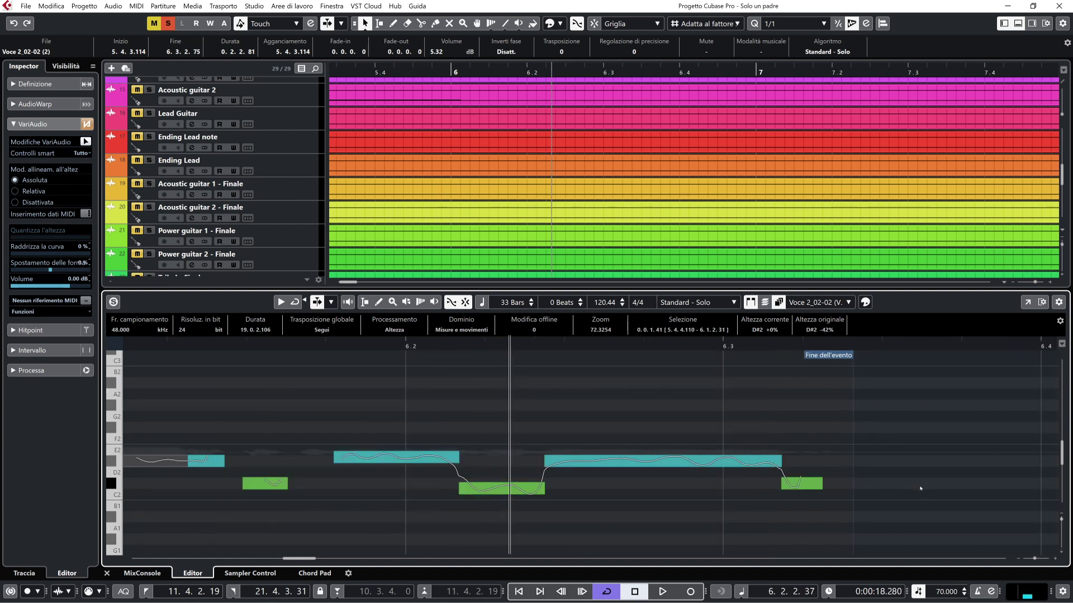
Try straightening the pitch curve of the long D#2 segment before 6.3 to 32%, and reset it to 0%
mouse_move(663, 470)
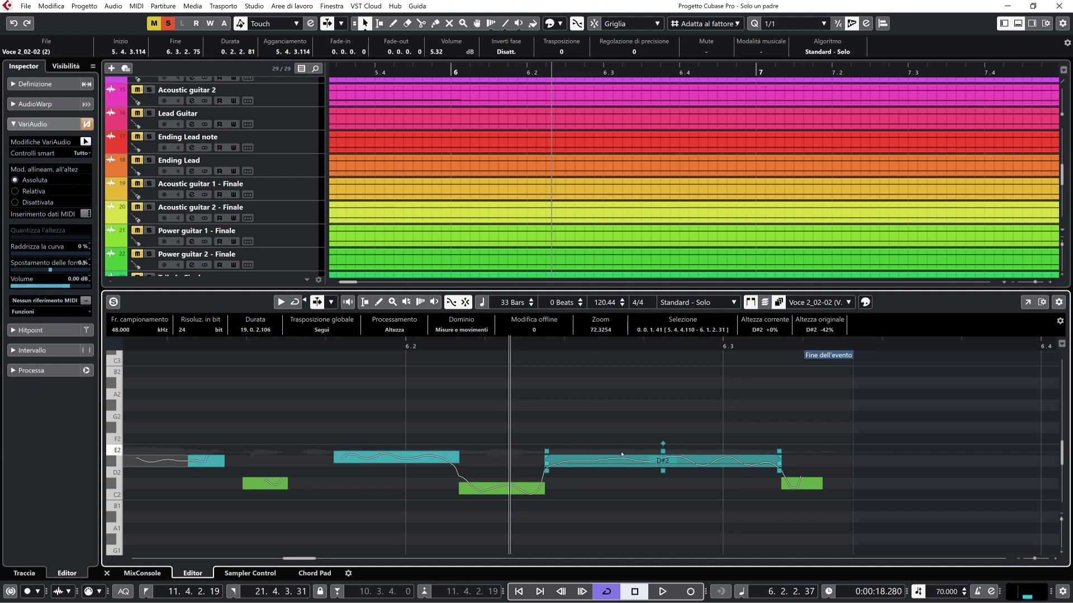
click(702, 461)
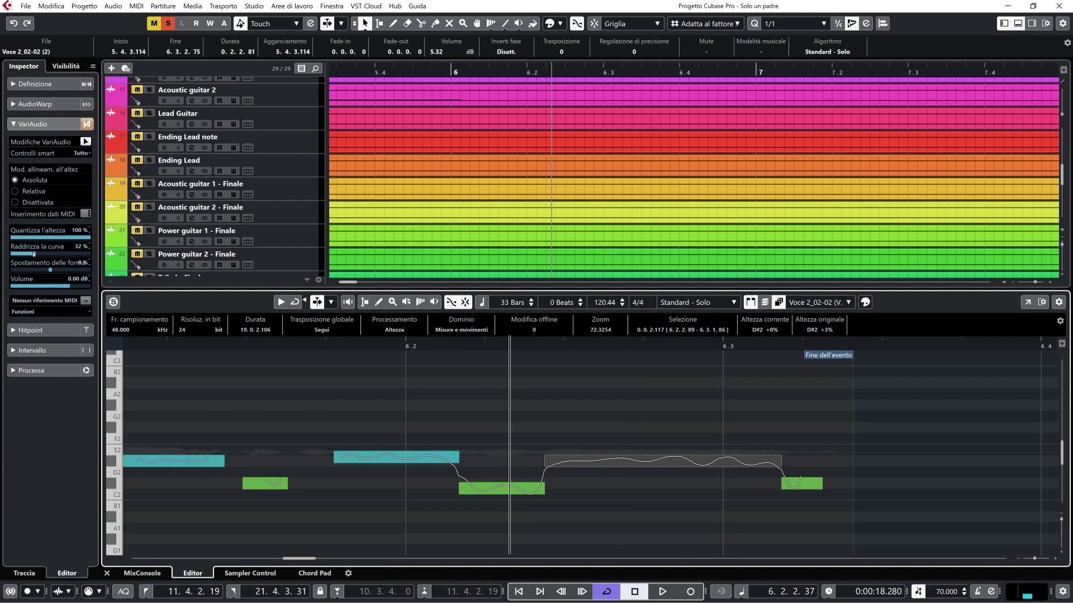
drag(34, 254, 9, 255)
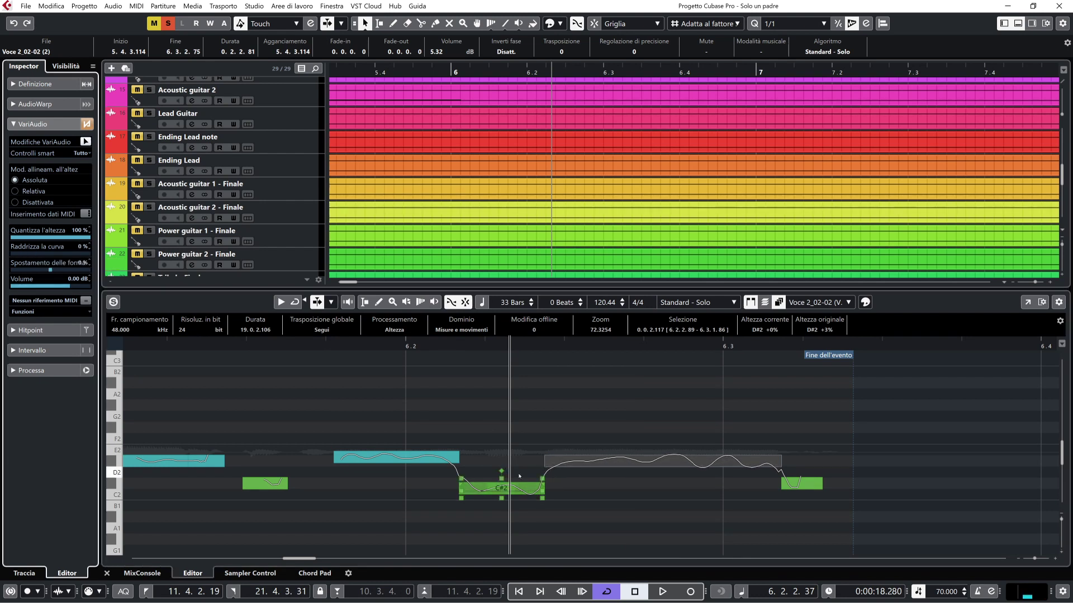
click(628, 540)
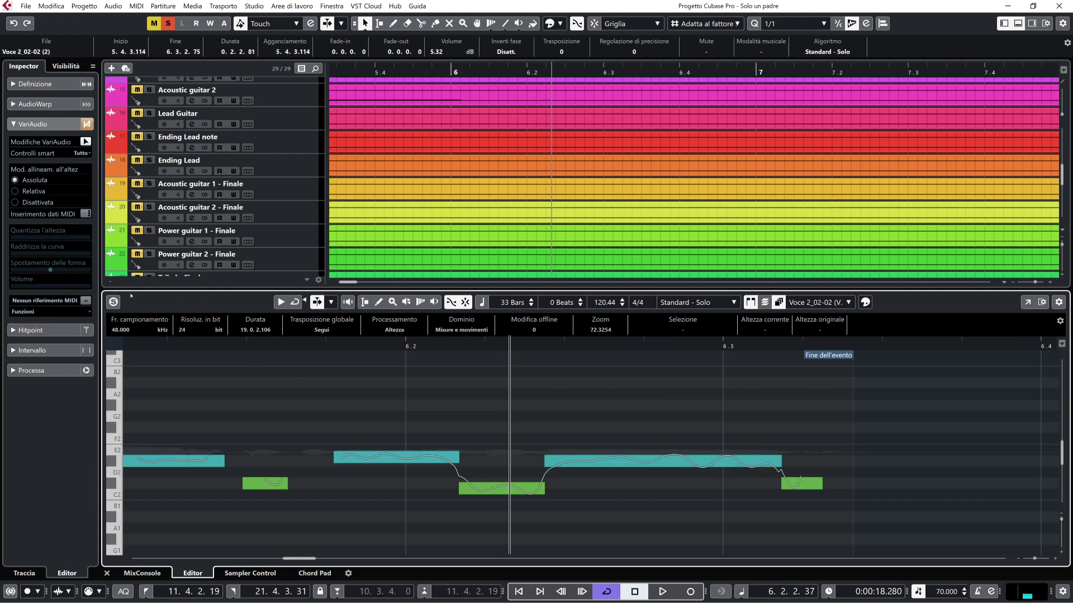
Straighten the pitch curve of the long D#2 segment before 6.3 to 33%
click(602, 464)
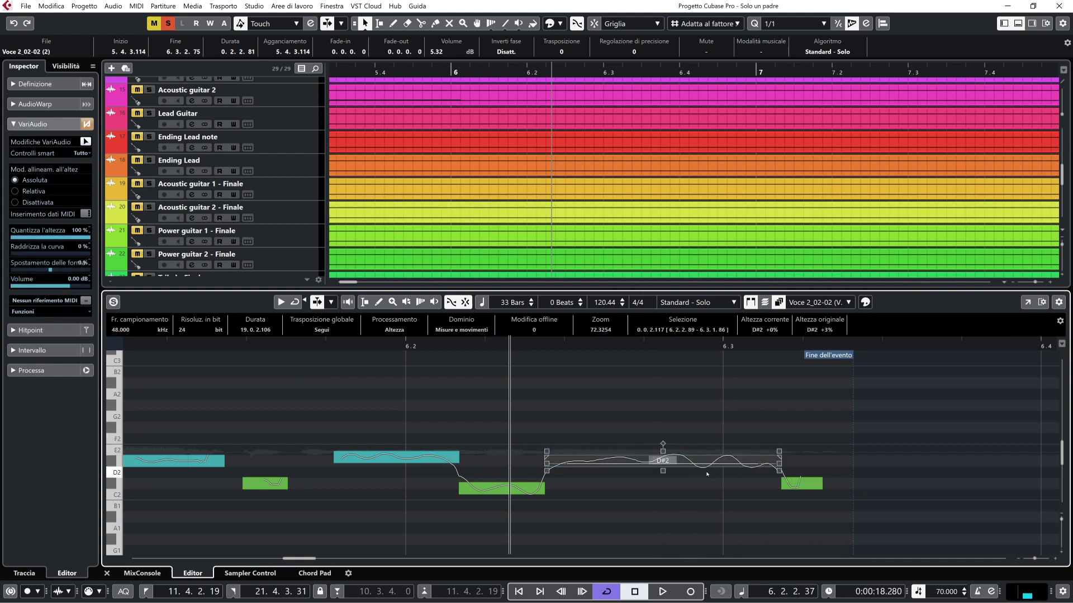
click(20, 254)
drag(20, 254, 39, 256)
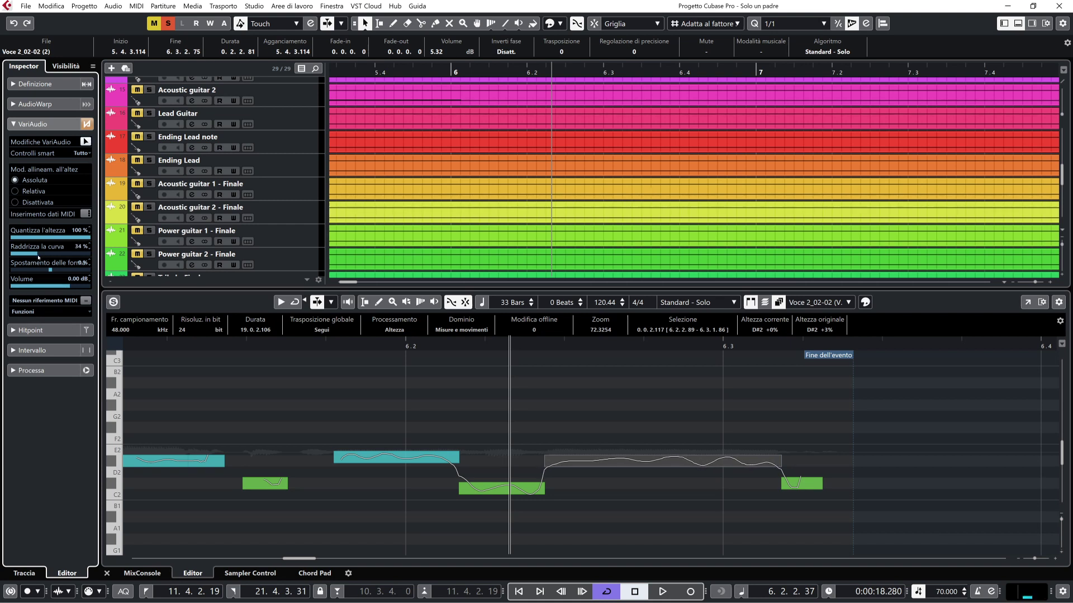
mouse_move(605, 471)
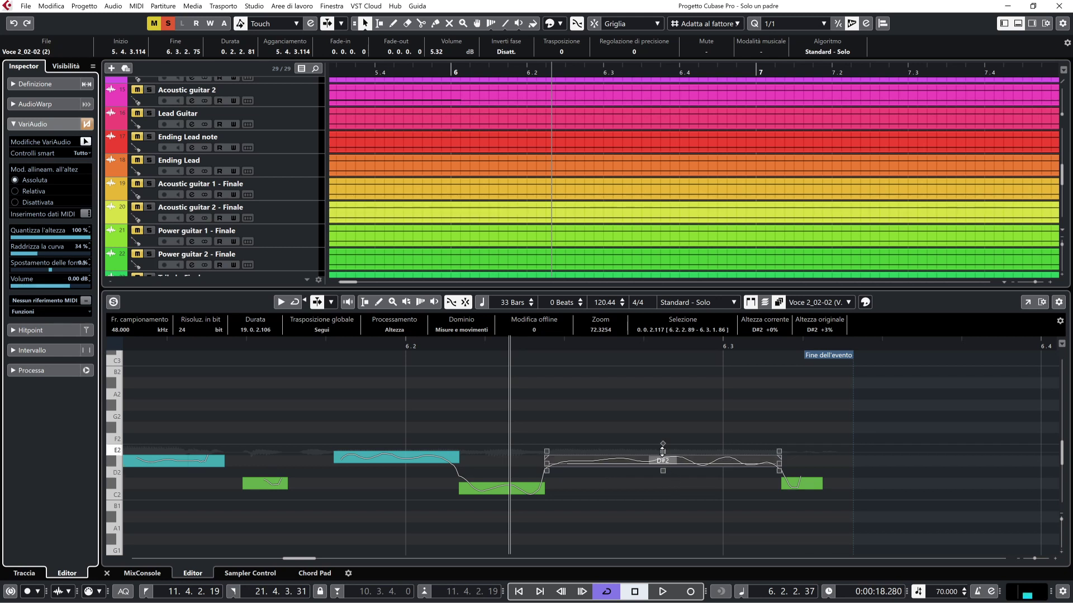
mouse_move(663, 452)
mouse_down()
mouse_move(663, 476)
mouse_move(665, 440)
mouse_move(674, 471)
mouse_move(672, 450)
mouse_move(663, 467)
mouse_up()
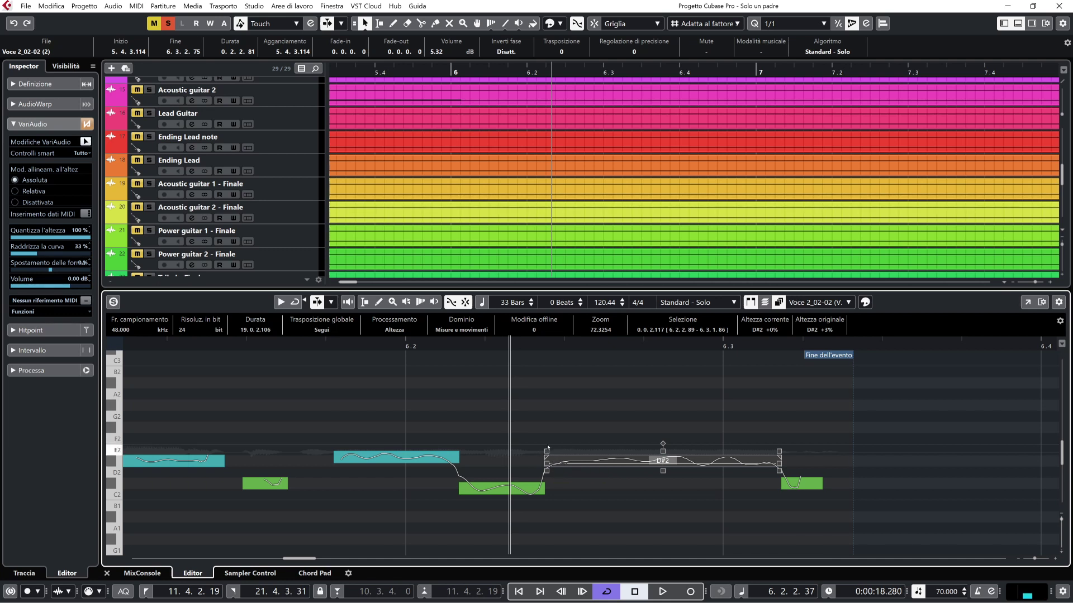
Tilt the pitch curve of the long D#2 segment at its start and end, bringing its pitch to D#2 +10%
drag(545, 447, 553, 447)
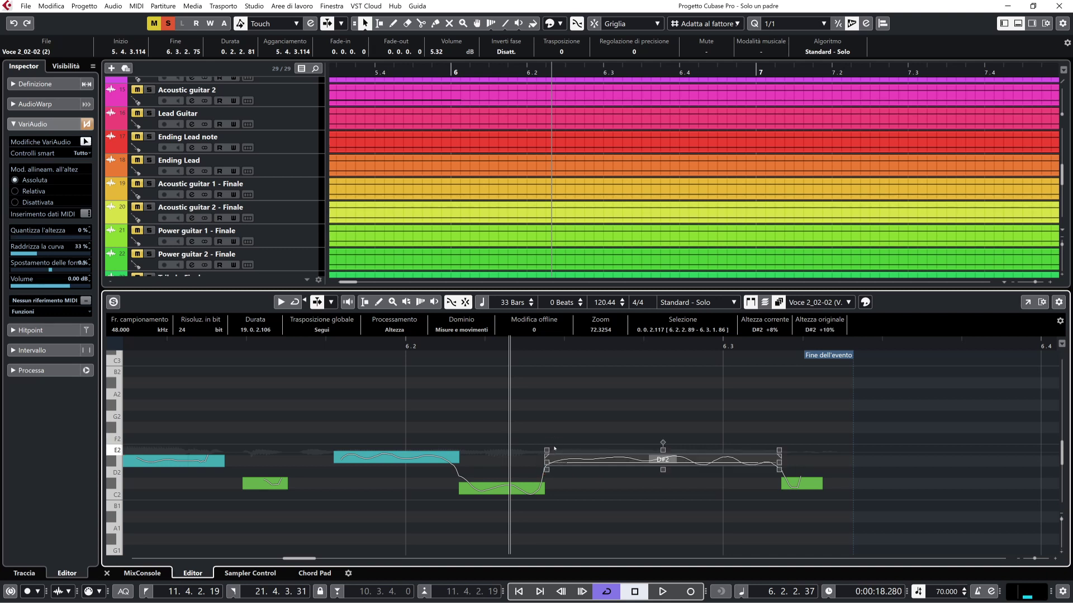
mouse_move(778, 449)
mouse_down()
mouse_move(778, 438)
mouse_move(782, 450)
mouse_up()
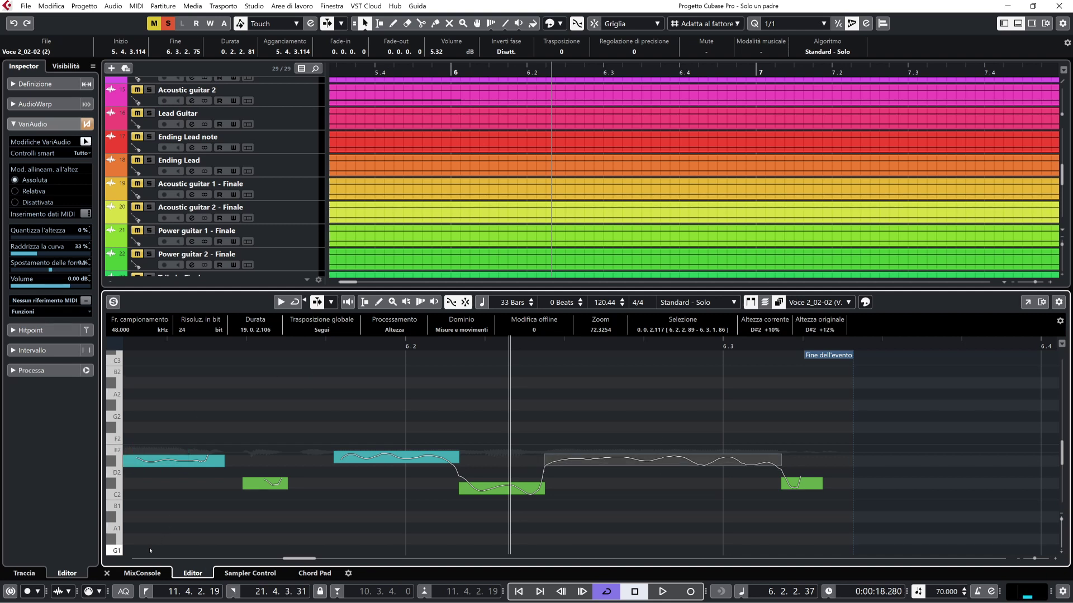
Close the sample editor and return to the project's track view
click(106, 573)
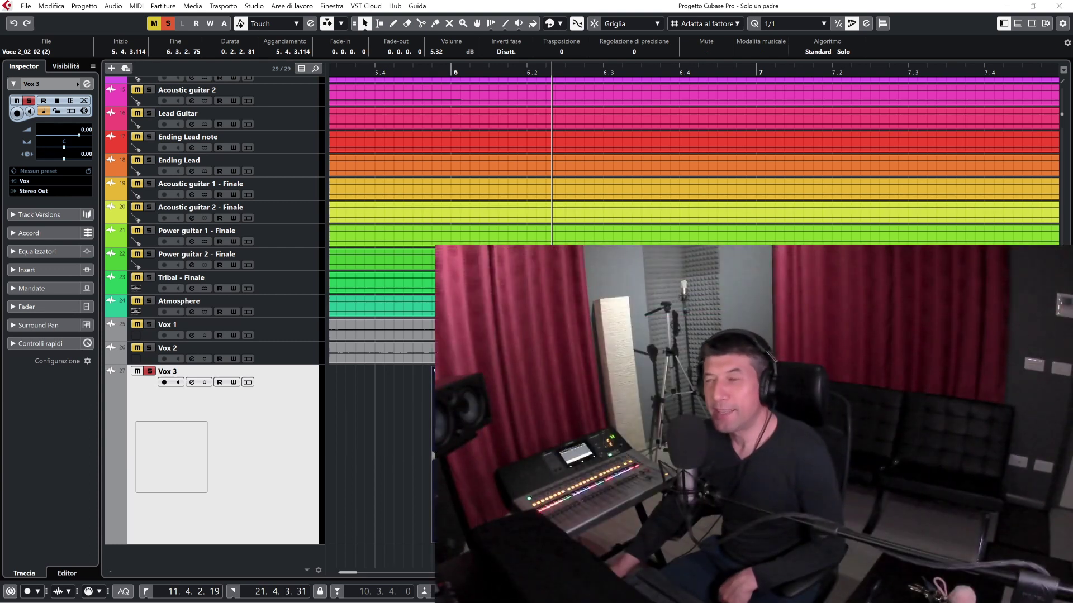
click(910, 93)
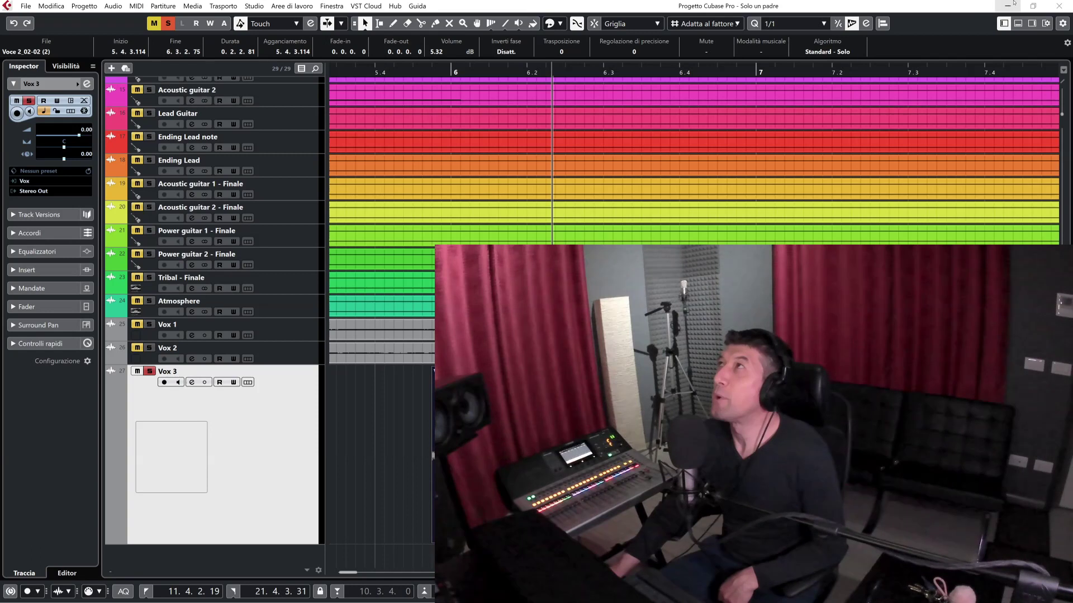